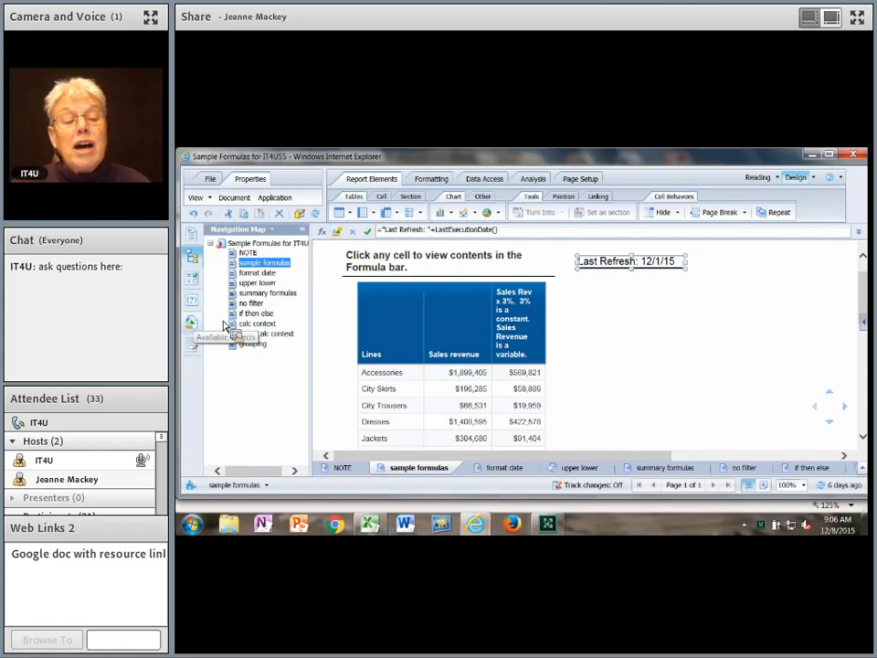
# Show the document's available objects and open the Last Refresh cell's formula in an enlarged Formula Editor
pyautogui.click(191, 323)
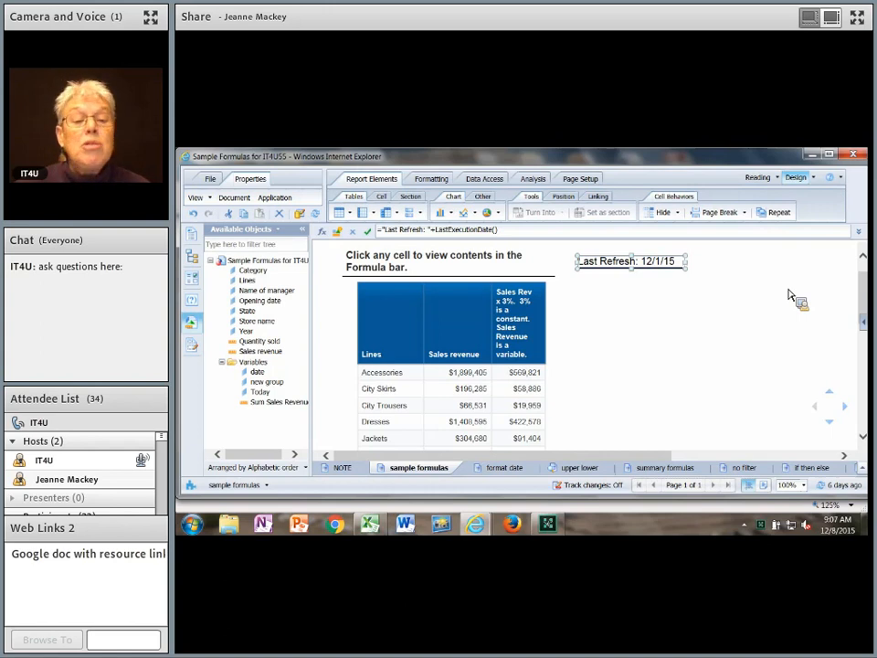
pyautogui.click(325, 234)
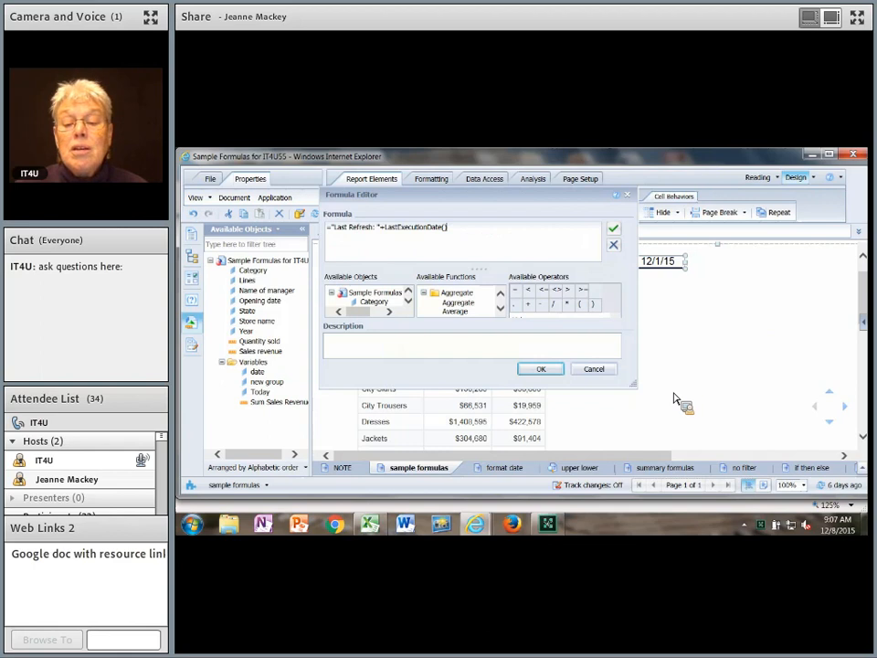
pyautogui.moveTo(634, 385); pyautogui.dragTo(775, 461)
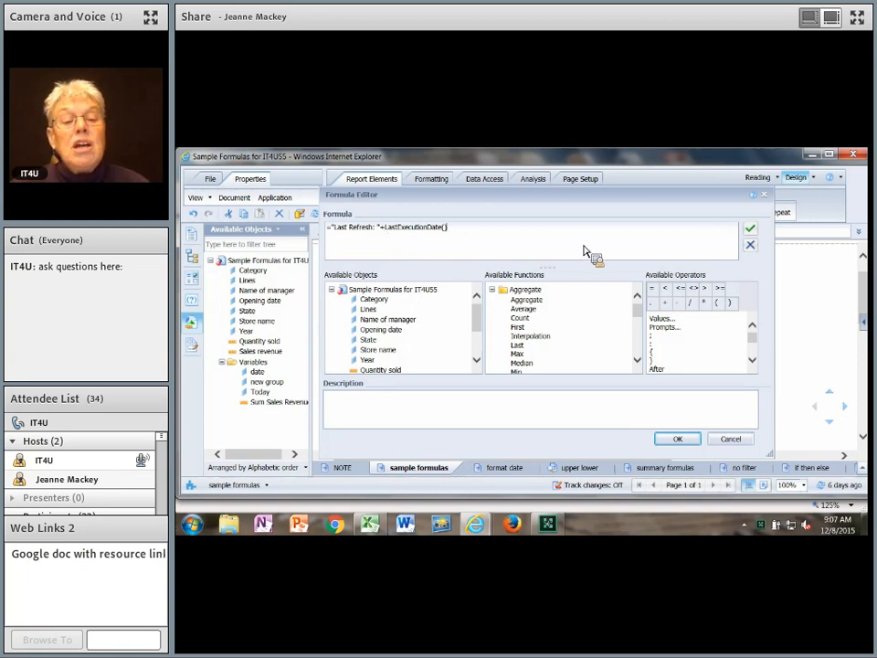
# Browse the Date & Time and Data Provider functions and read the description of LastExecutionDate
pyautogui.click(493, 290)
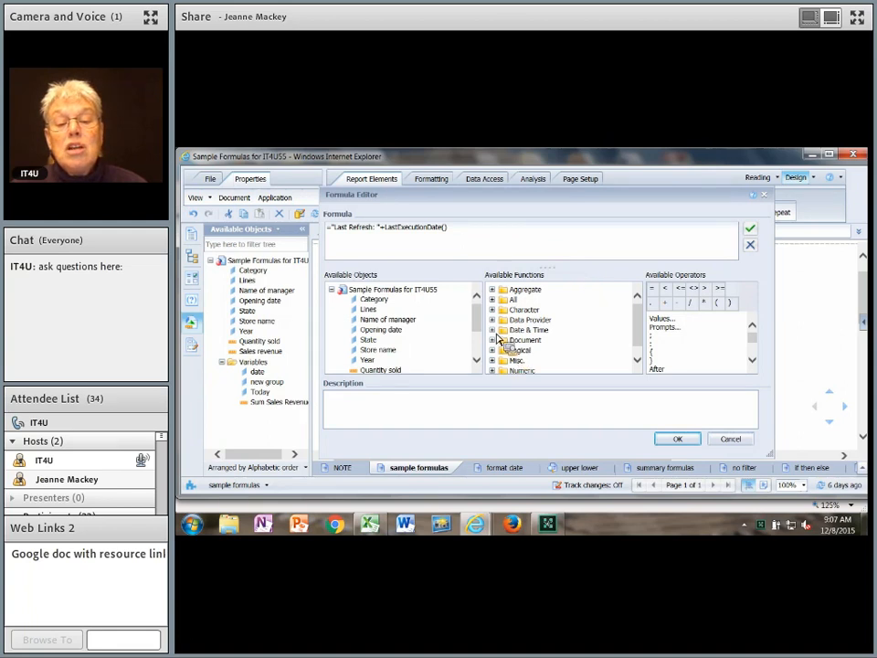
pyautogui.click(493, 331)
pyautogui.moveTo(636, 305)
pyautogui.mouseDown()
pyautogui.moveTo(640, 337)
pyautogui.moveTo(645, 311)
pyautogui.mouseUp()
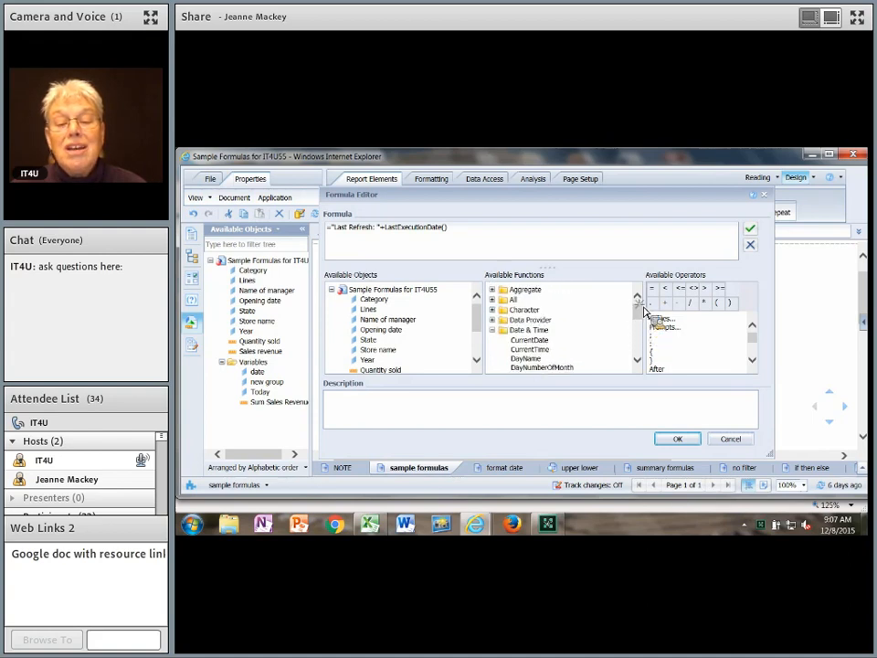
pyautogui.click(492, 320)
pyautogui.moveTo(636, 309); pyautogui.dragTo(564, 339)
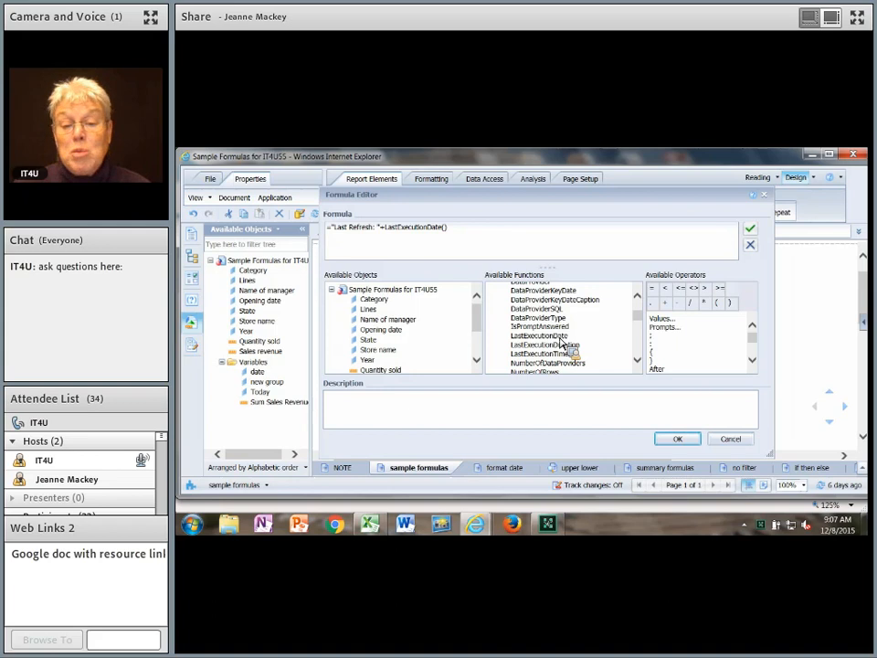
pyautogui.click(556, 337)
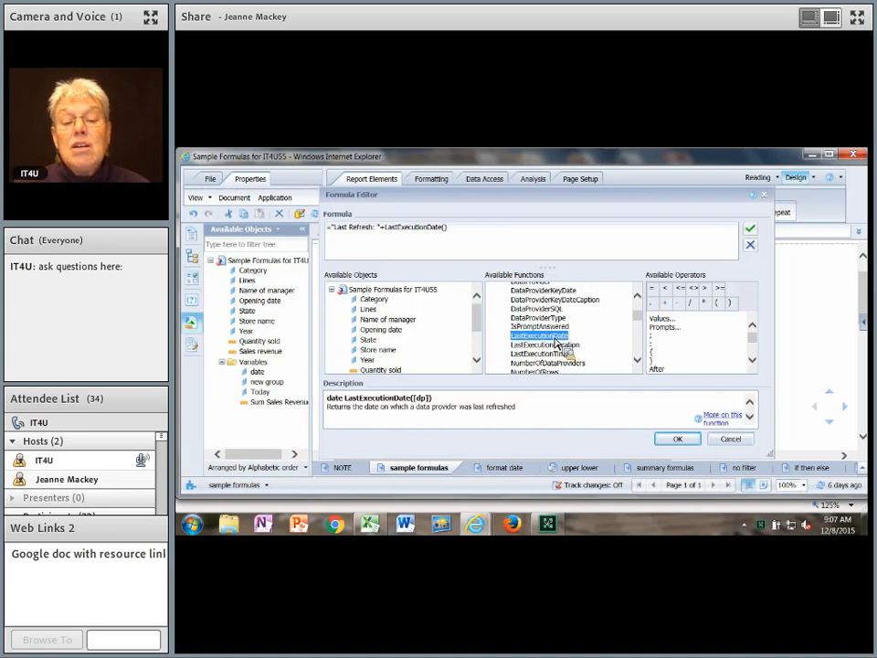
pyautogui.moveTo(558, 343); pyautogui.dragTo(526, 413)
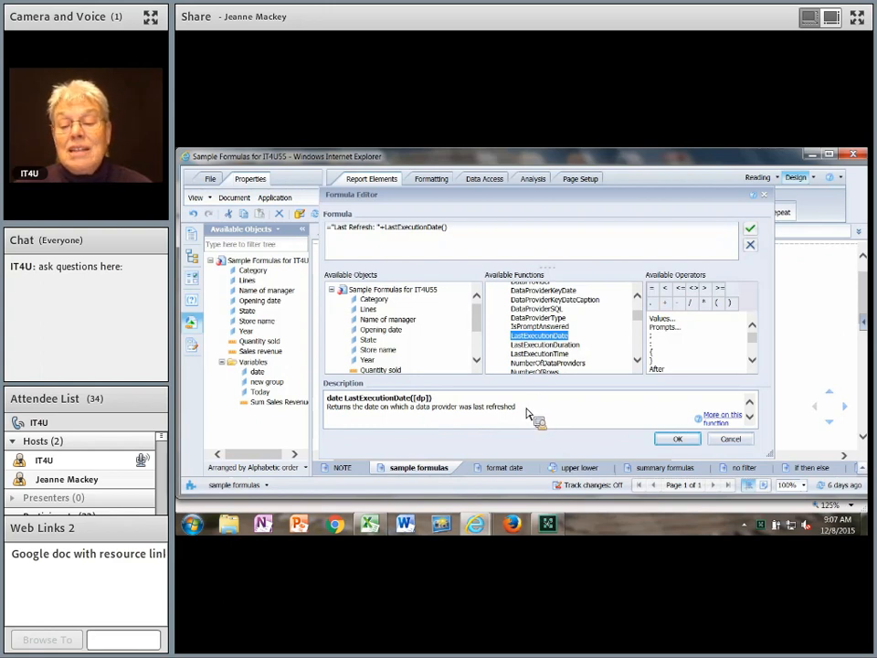
# Read the full help page for the LastExecutionDate function, including its notes and examples, and close the documentation
pyautogui.click(724, 418)
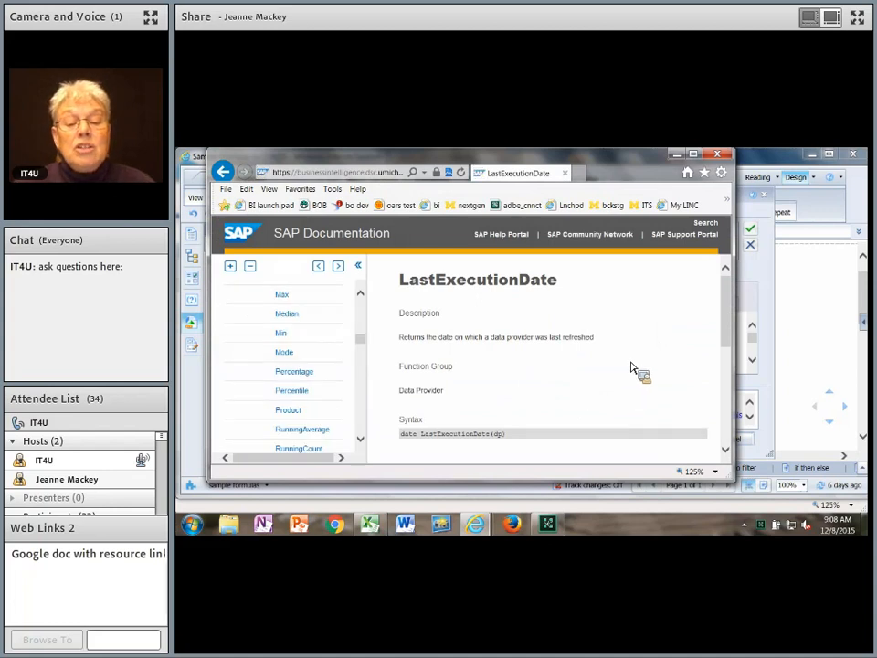
pyautogui.moveTo(728, 292); pyautogui.dragTo(728, 375)
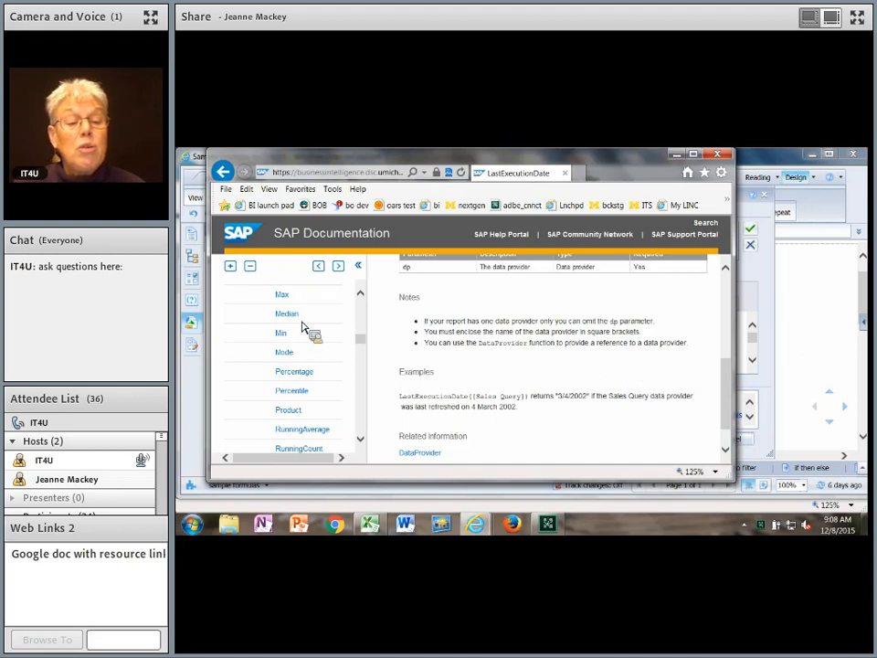
pyautogui.moveTo(360, 343); pyautogui.dragTo(366, 331)
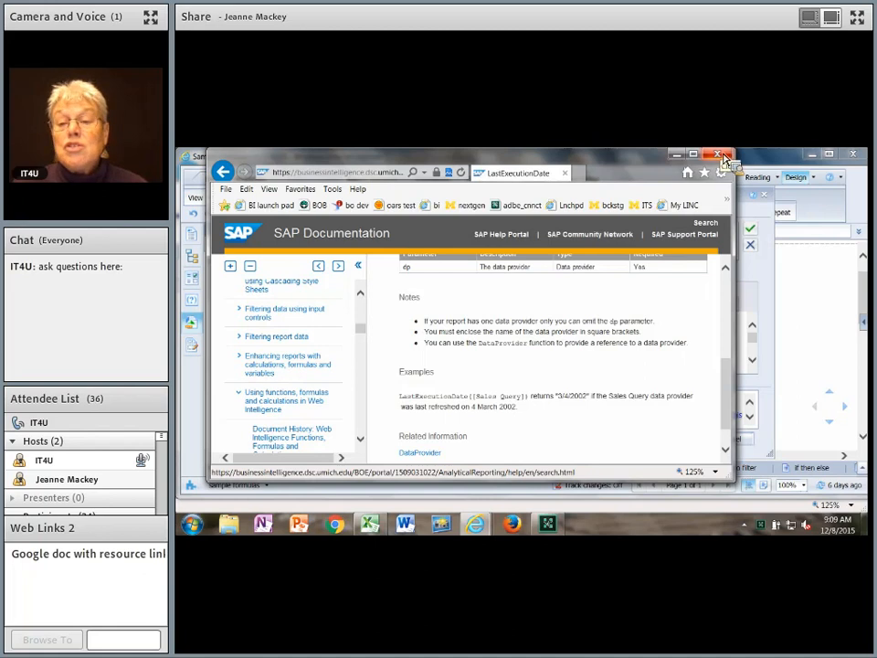
pyautogui.click(727, 161)
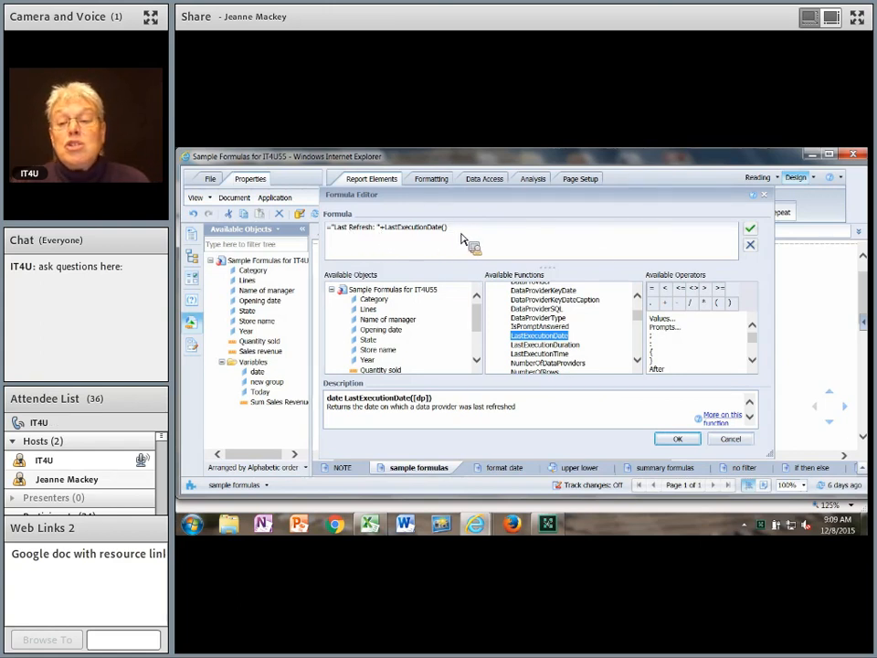
# Validate the Last Refresh formula, look through the available variables, and leave the Formula Editor without changes
pyautogui.click(750, 229)
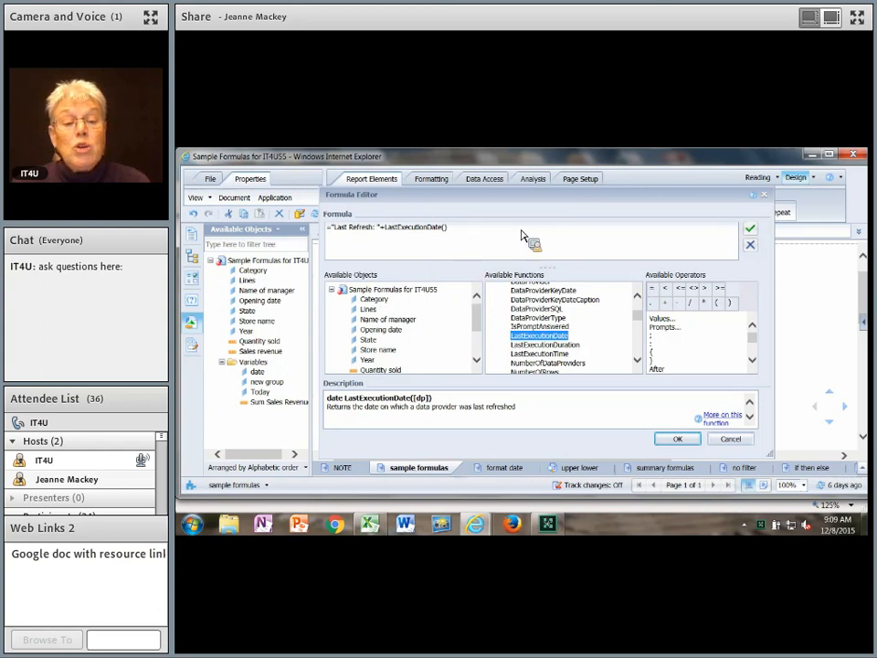
pyautogui.moveTo(476, 311); pyautogui.dragTo(481, 345)
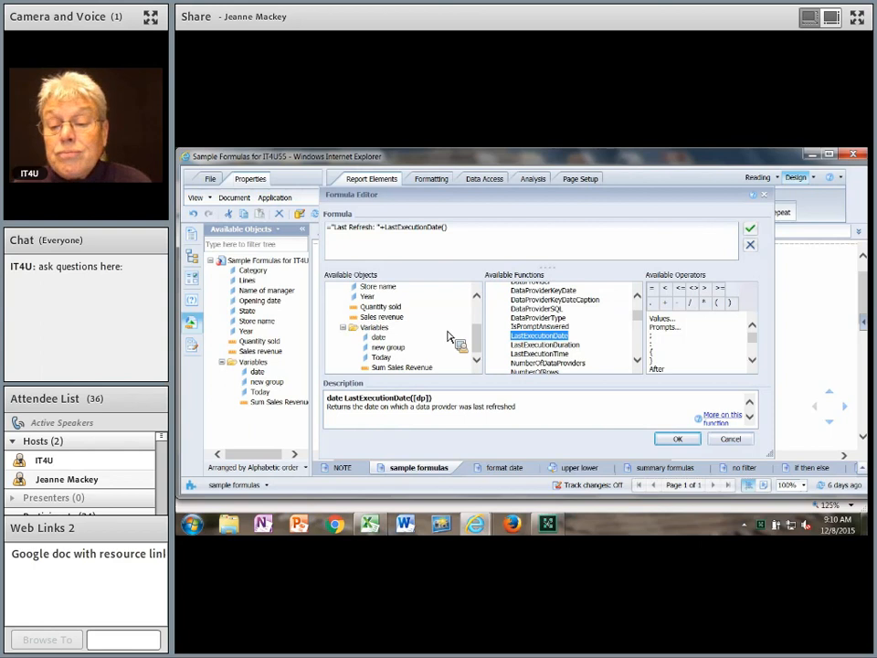
pyautogui.click(734, 443)
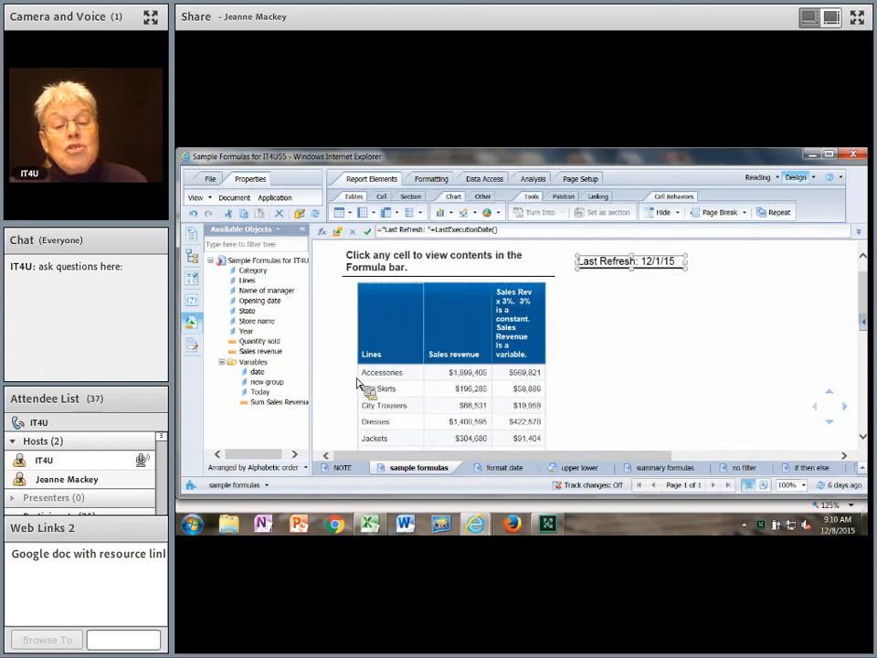
# Examine the formulas behind the Lines column header and the Lines body cells in the report table
pyautogui.click(398, 352)
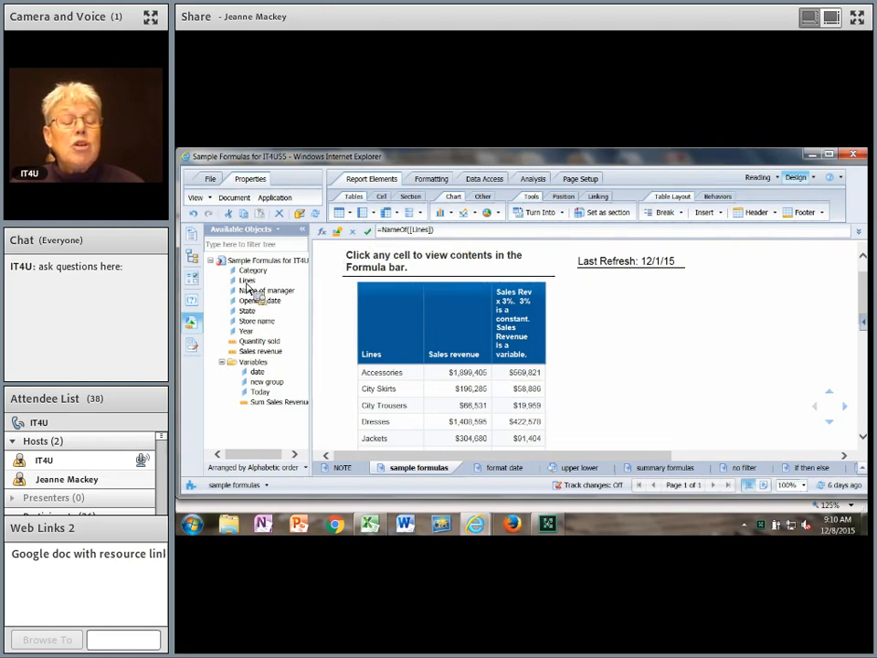
pyautogui.moveTo(253, 289); pyautogui.dragTo(697, 355)
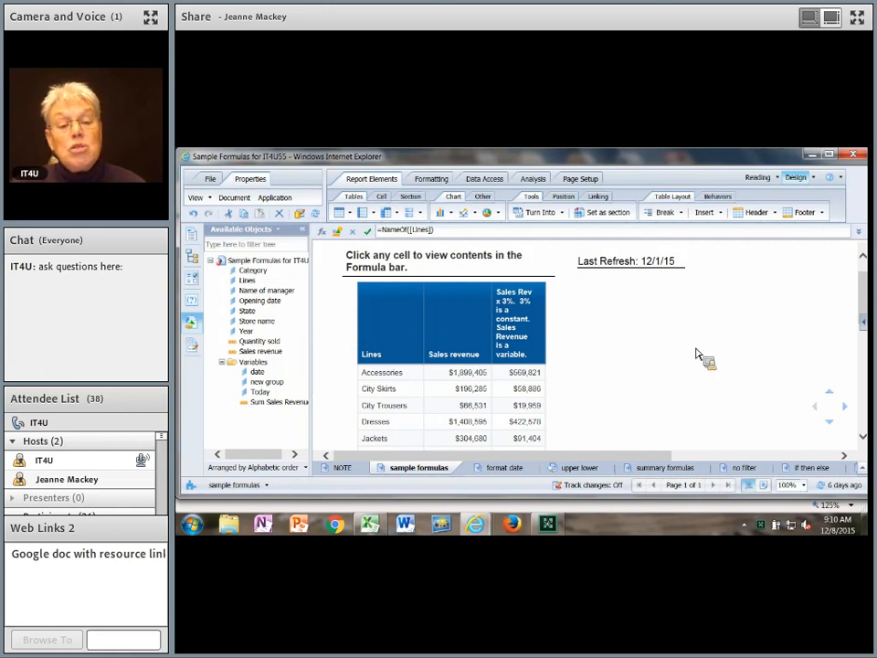
pyautogui.moveTo(696, 353); pyautogui.dragTo(393, 379)
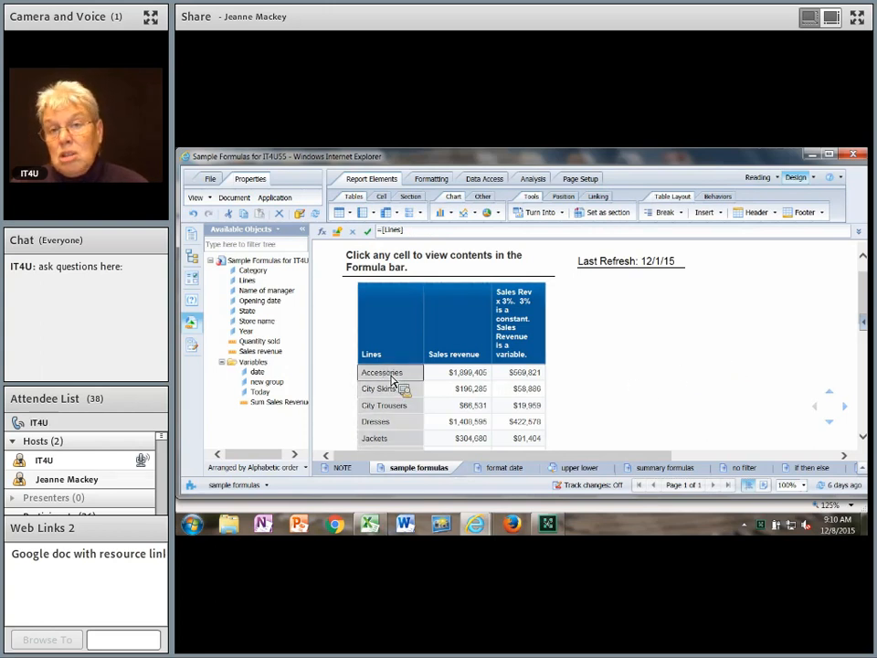
pyautogui.moveTo(393, 379); pyautogui.dragTo(681, 384)
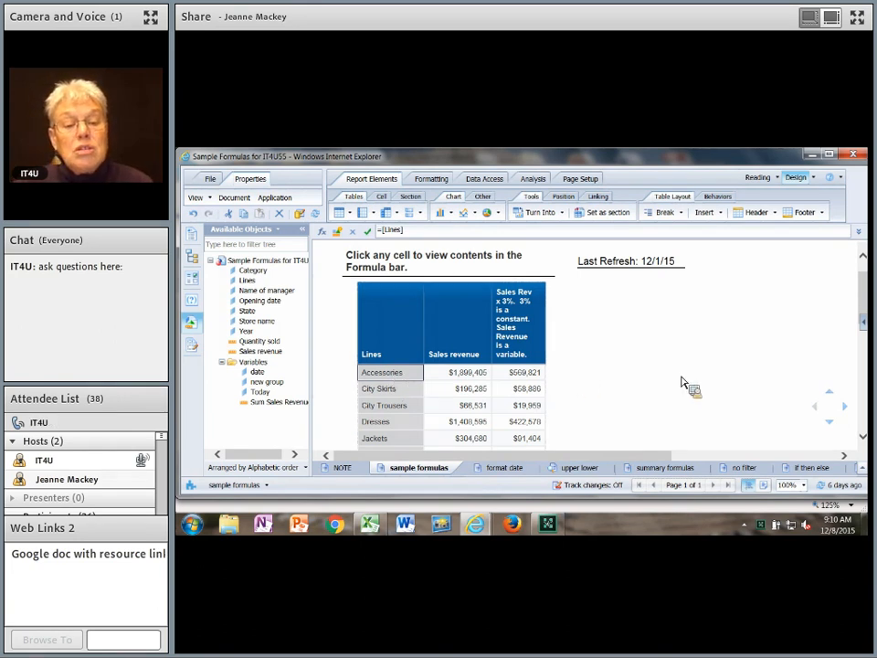
pyautogui.scroll(-4, 682, 384)
pyautogui.scroll(1, 684, 385)
pyautogui.moveTo(682, 384); pyautogui.dragTo(665, 365)
pyautogui.scroll(1, 648, 337)
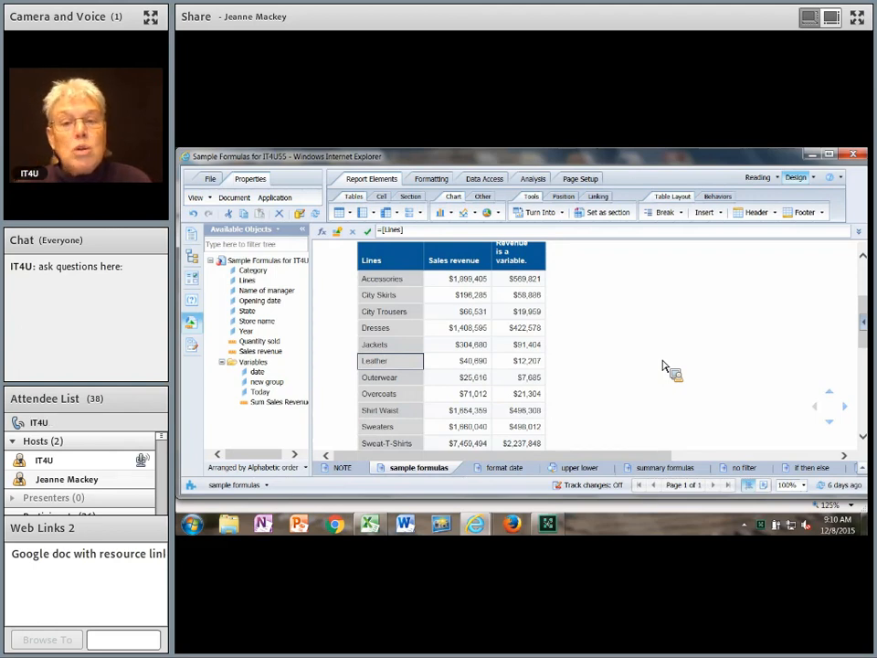
pyautogui.moveTo(665, 365); pyautogui.dragTo(644, 308)
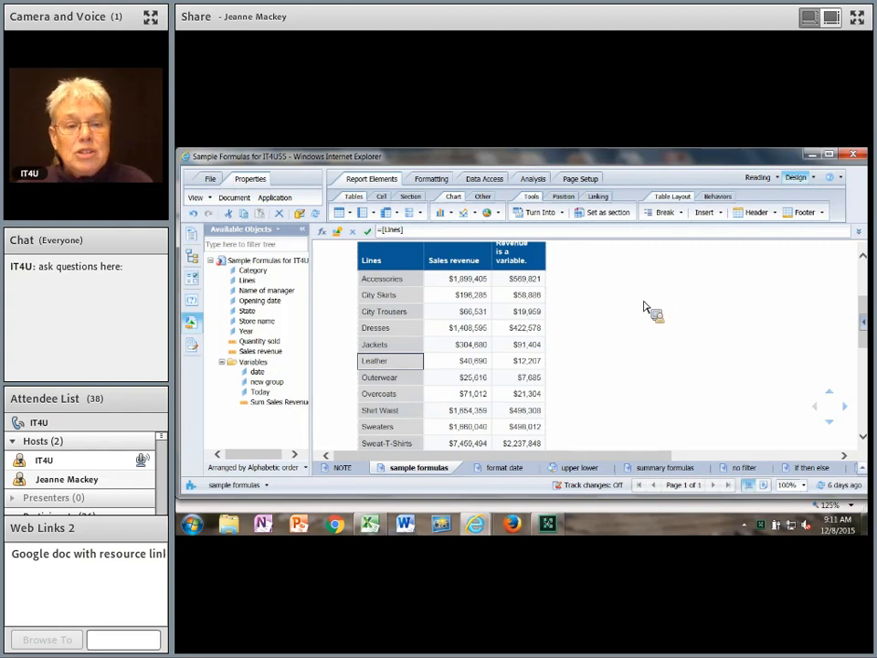
# Change the Sales Rev x 3% column's formula to =Sum([Sales revenue]*0.03) and apply it
pyautogui.moveTo(644, 308); pyautogui.dragTo(526, 355)
pyautogui.scroll(1, 638, 298)
pyautogui.scroll(1, 637, 303)
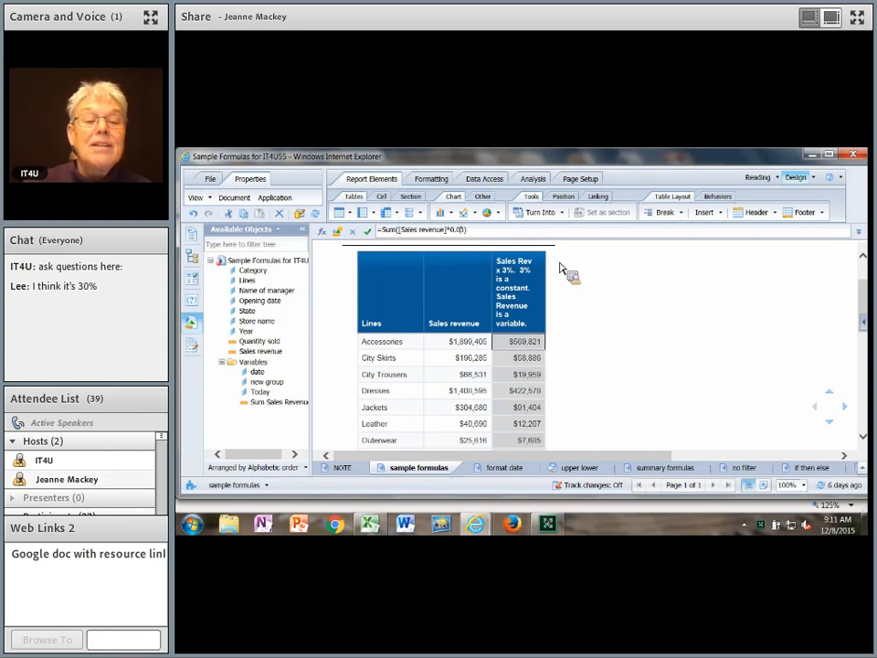
pyautogui.click(367, 230)
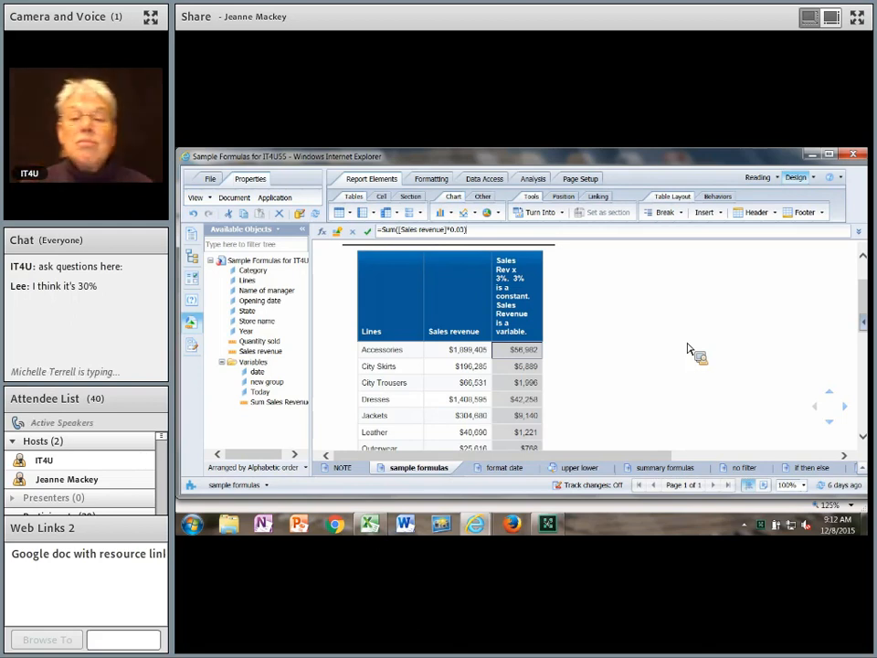
pyautogui.click(505, 467)
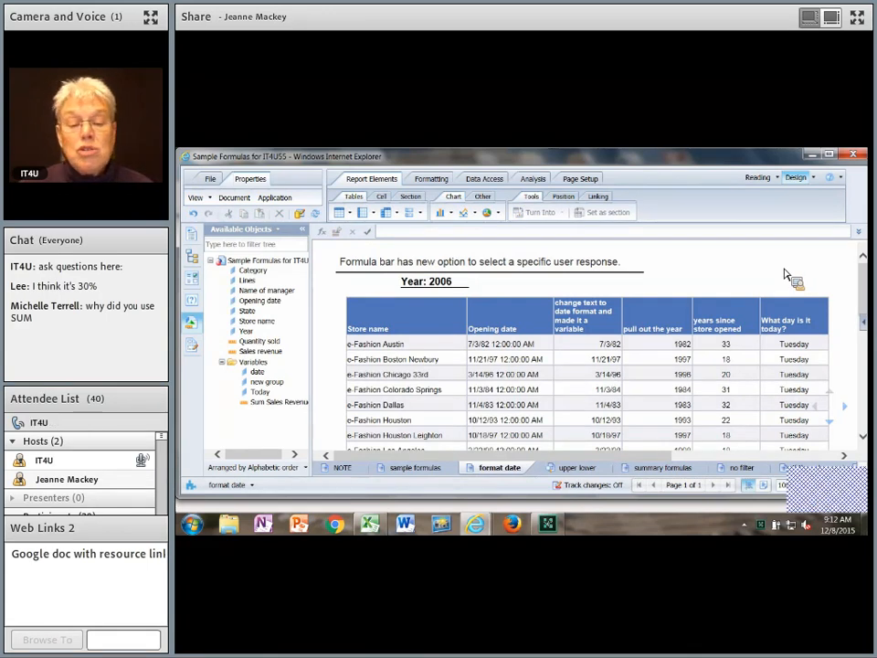
pyautogui.click(431, 469)
pyautogui.scroll(-2, 612, 385)
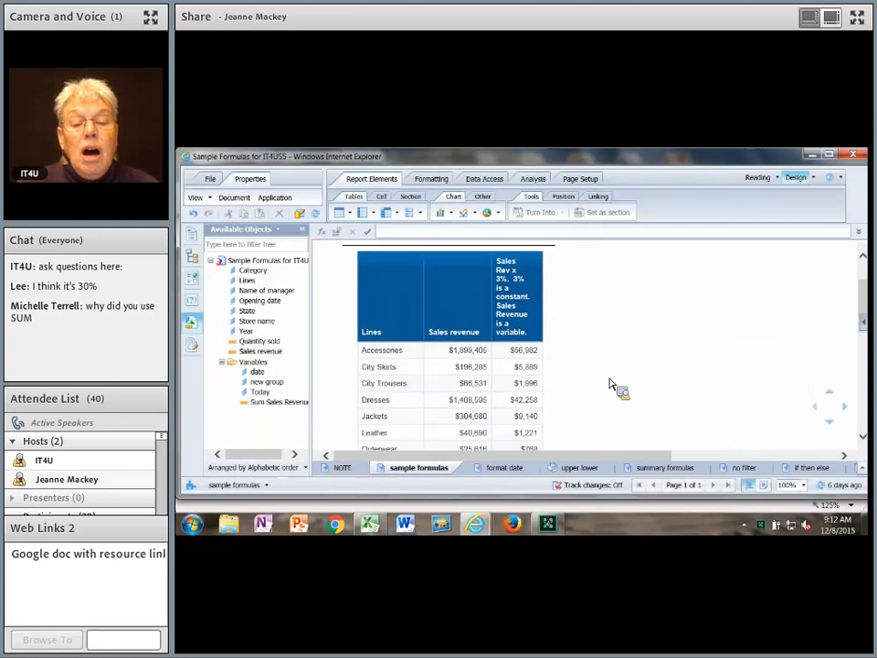
# Check the Sales revenue and 3% column formulas, then insert a blank column to the right of the 3% column
pyautogui.click(474, 353)
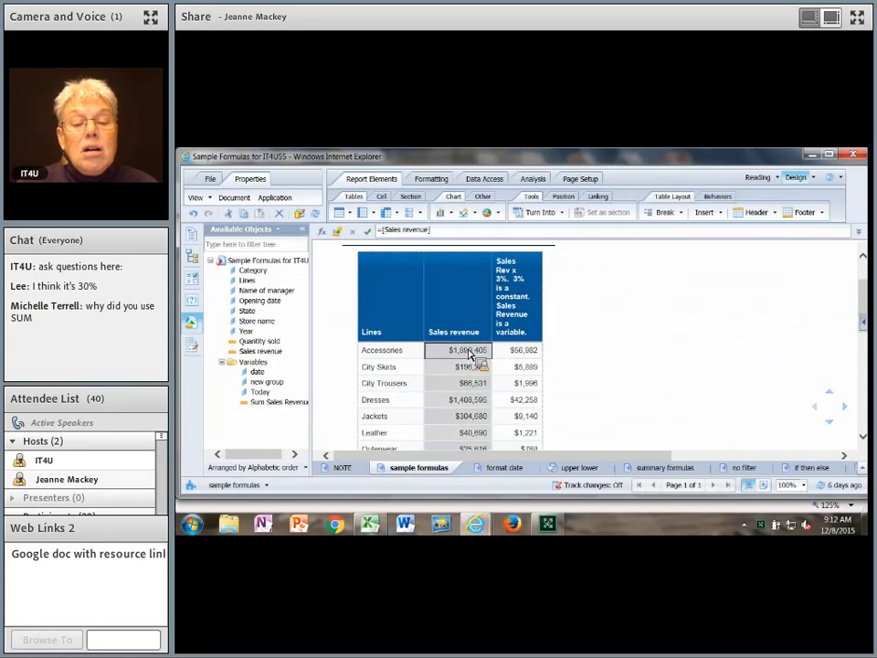
pyautogui.click(520, 352)
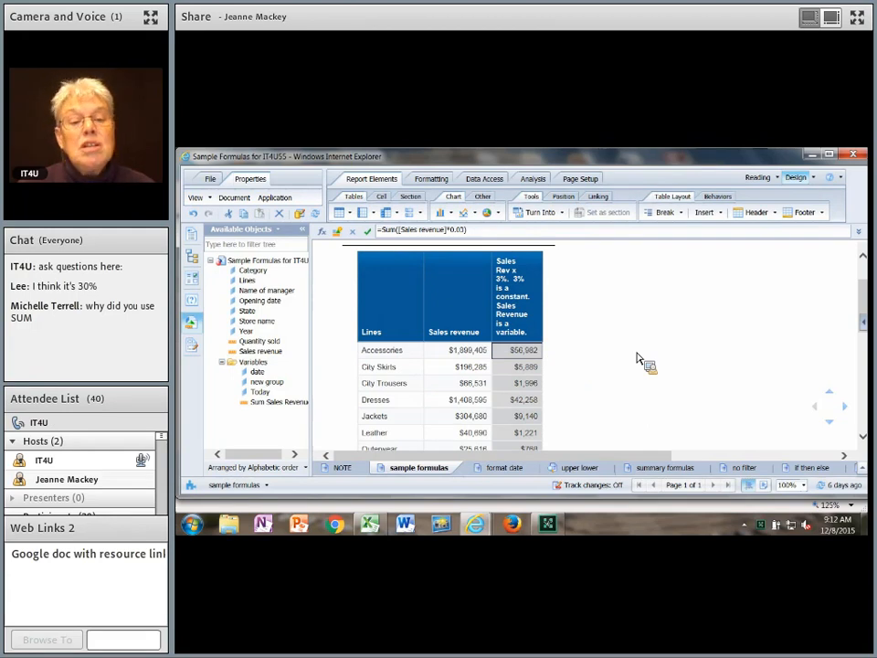
pyautogui.rightClick(537, 358)
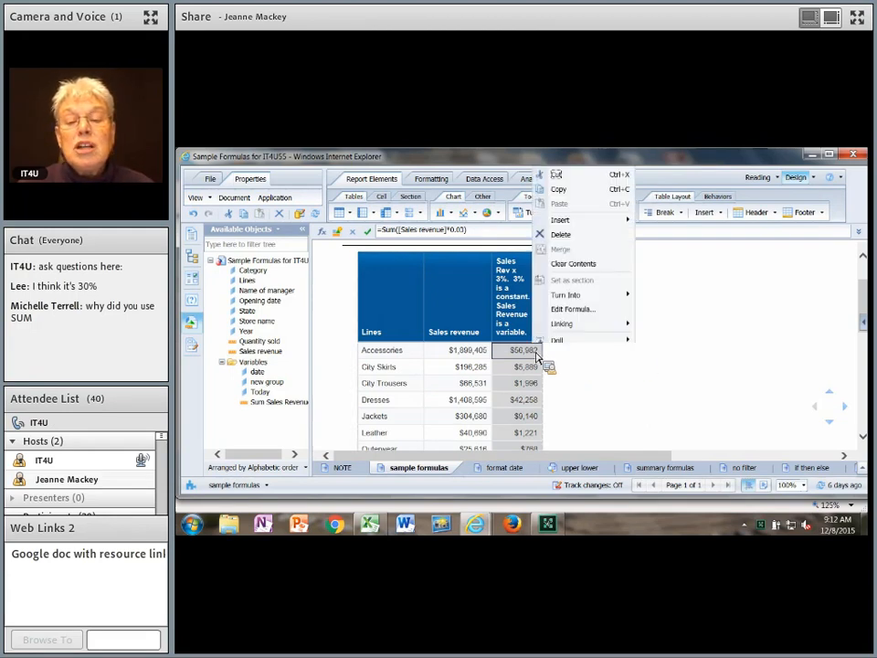
pyautogui.moveTo(566, 220)
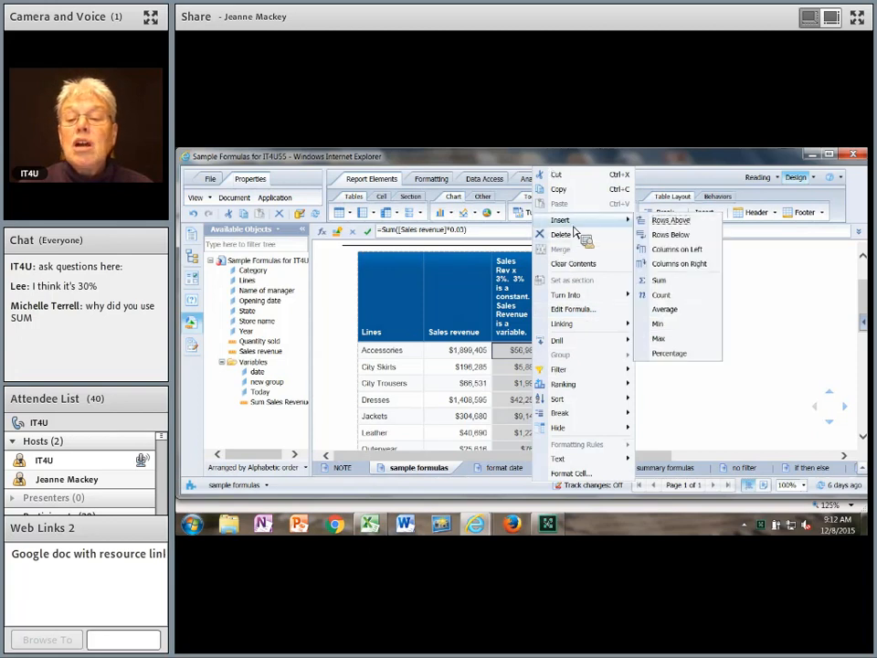
pyautogui.click(683, 266)
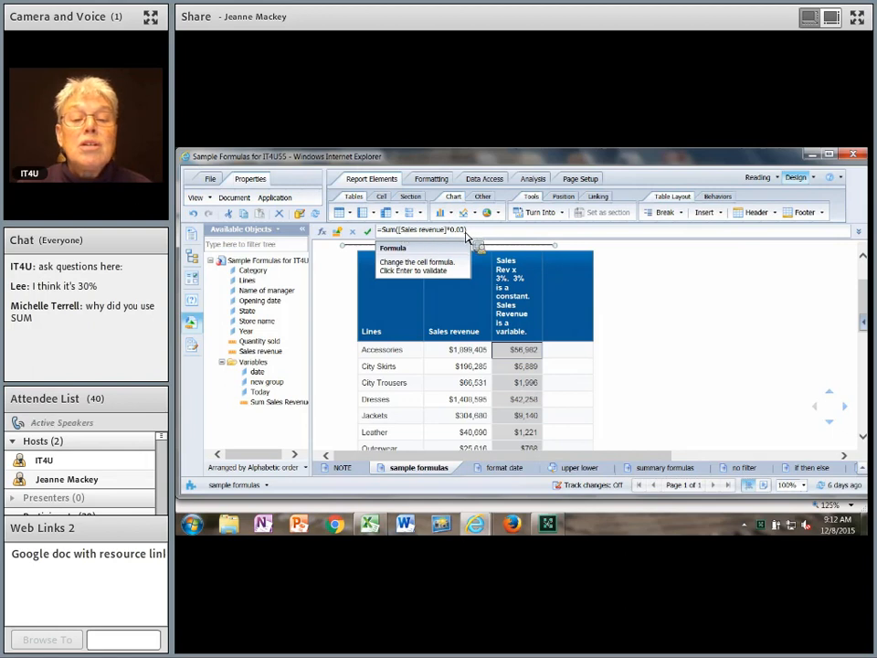
# Give the blank column's body cells the formula =[Sales revenue]*0.03 without Sum, validate it, and apply it
pyautogui.moveTo(467, 236); pyautogui.dragTo(401, 236)
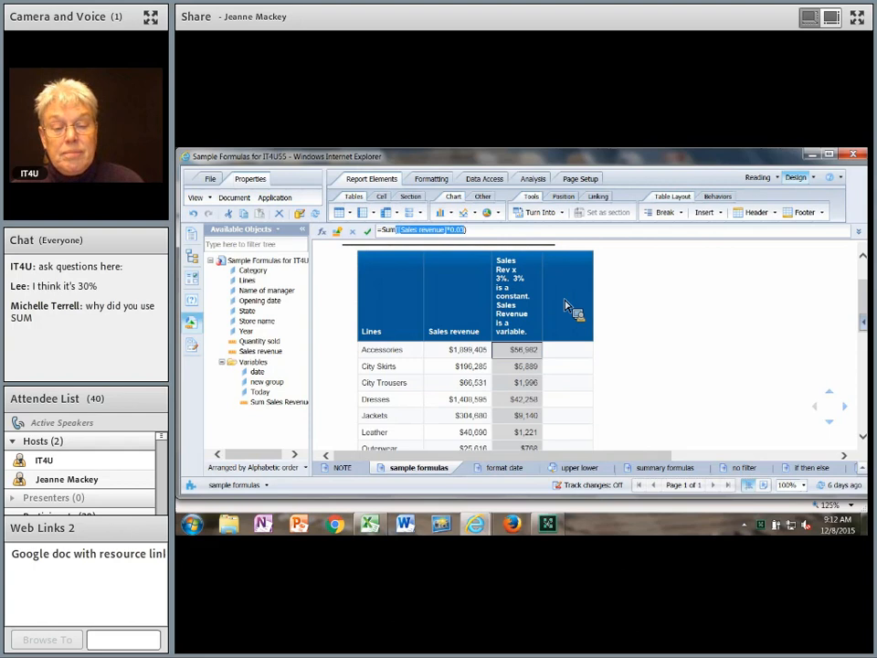
pyautogui.click(562, 355)
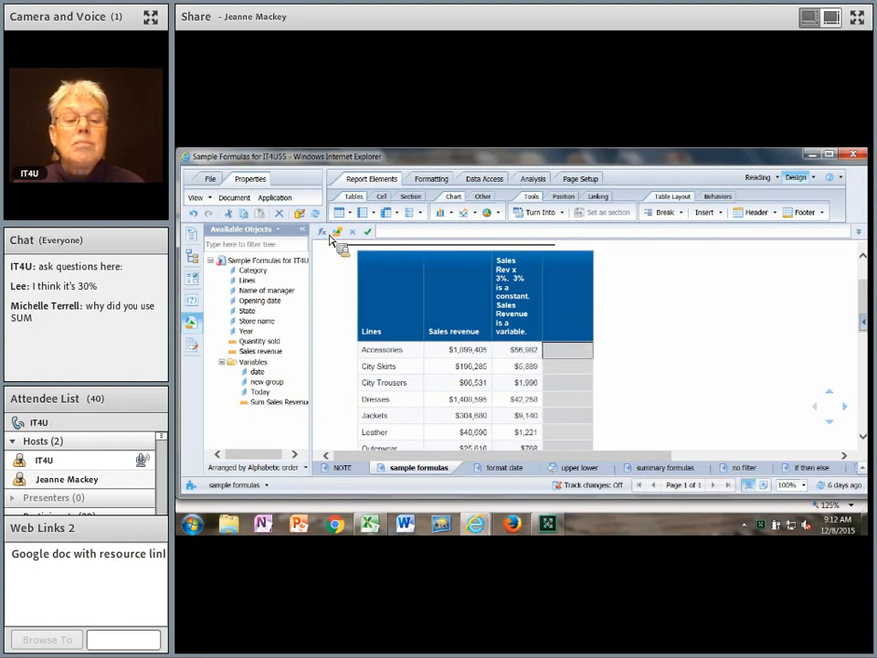
pyautogui.write('([Sales revenue]*0.03')
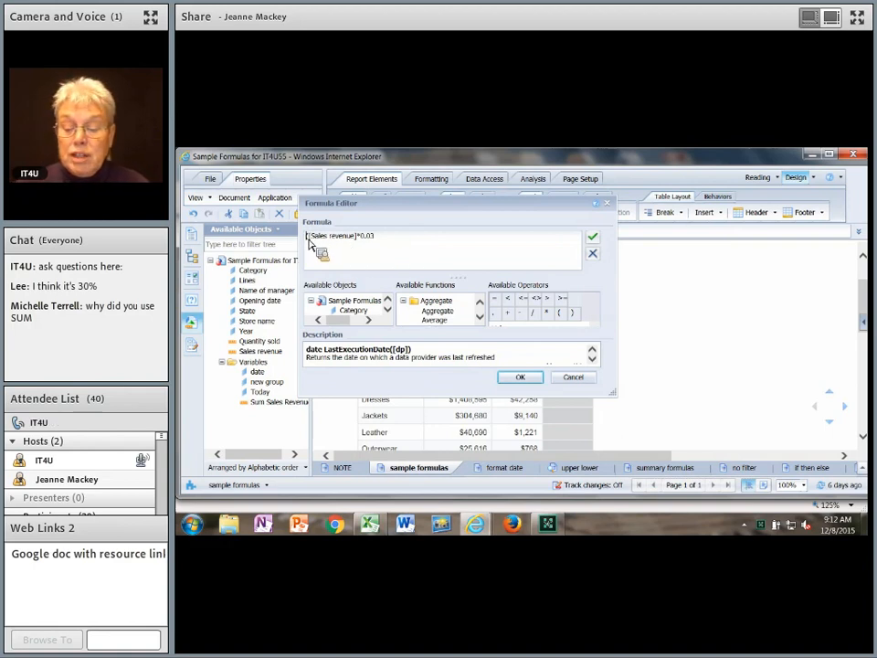
pyautogui.write('=')
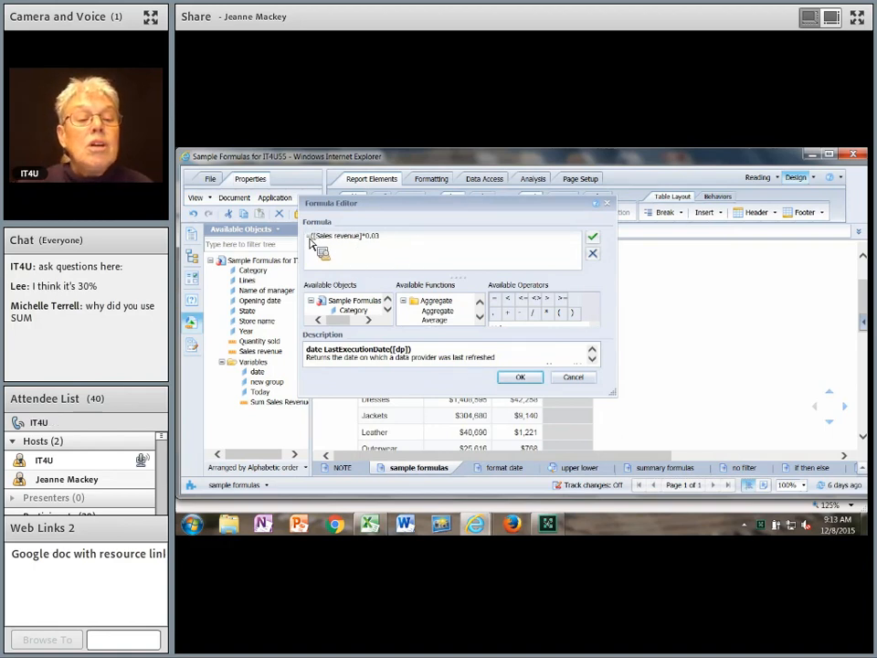
pyautogui.click(393, 243)
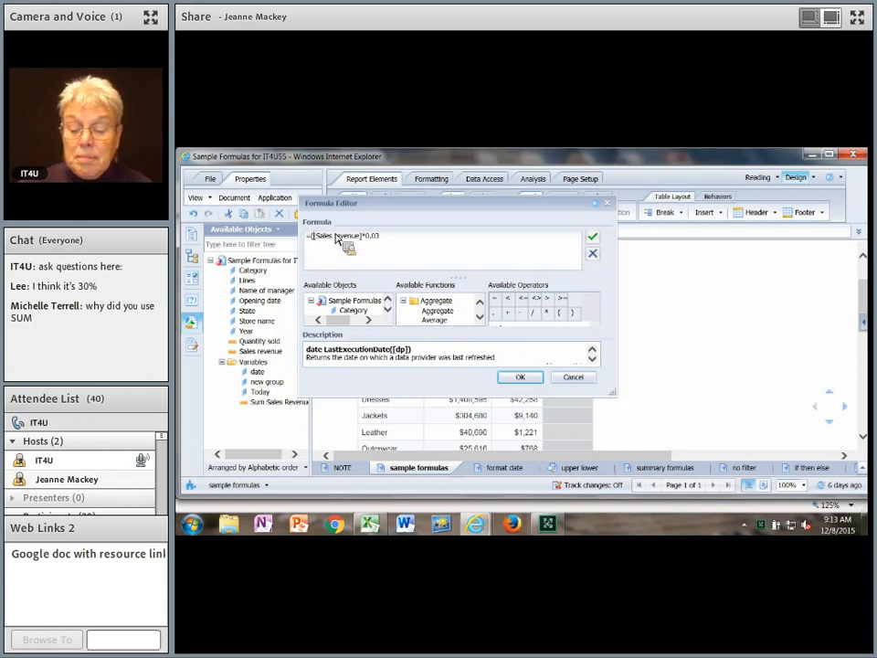
pyautogui.press('BackSpace')
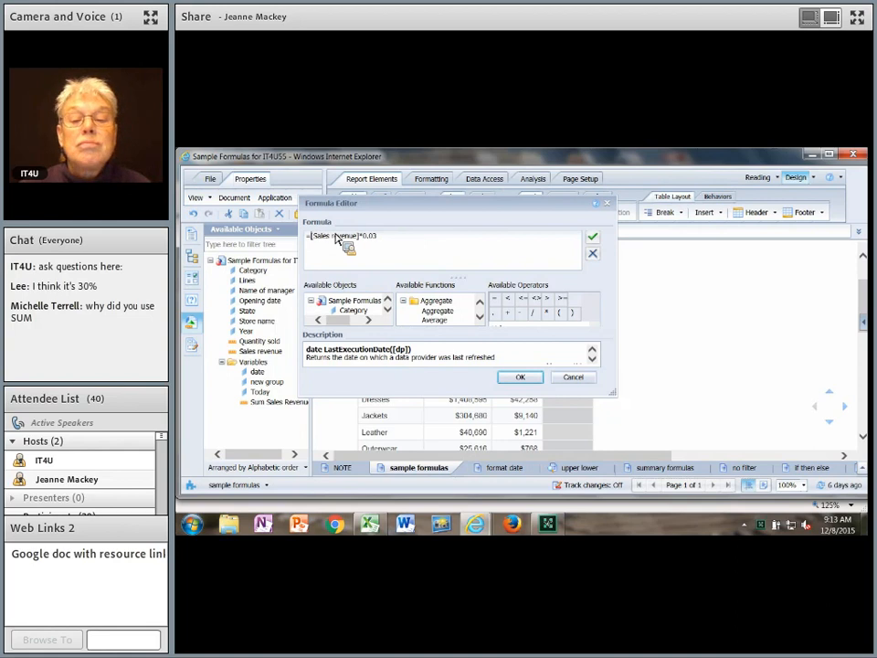
pyautogui.click(593, 237)
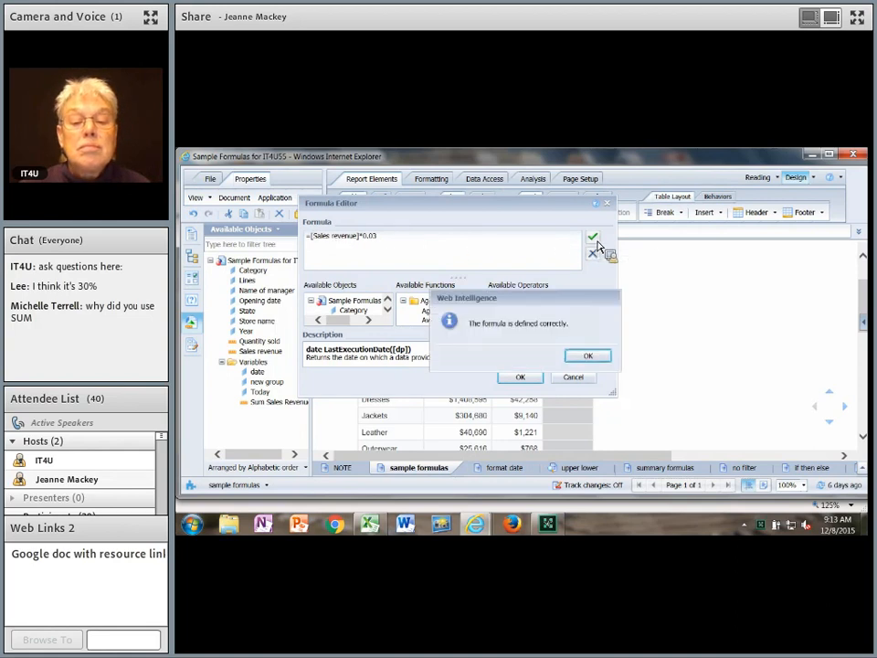
pyautogui.click(591, 356)
pyautogui.click(530, 377)
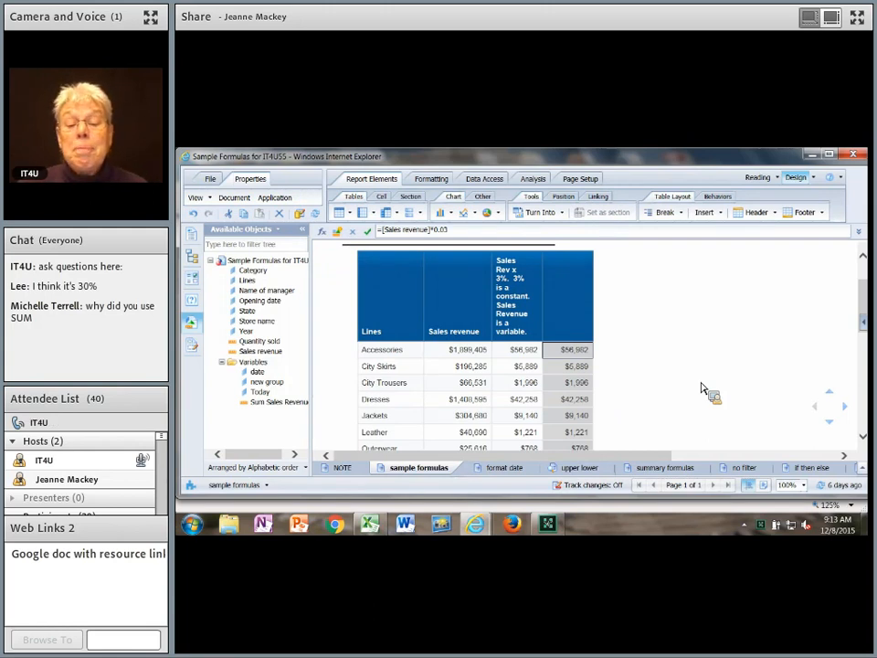
# Try adding a Sum total to the Sales Rev x 3% column, check the total's formula, and undo the insertion
pyautogui.scroll(-5, 702, 388)
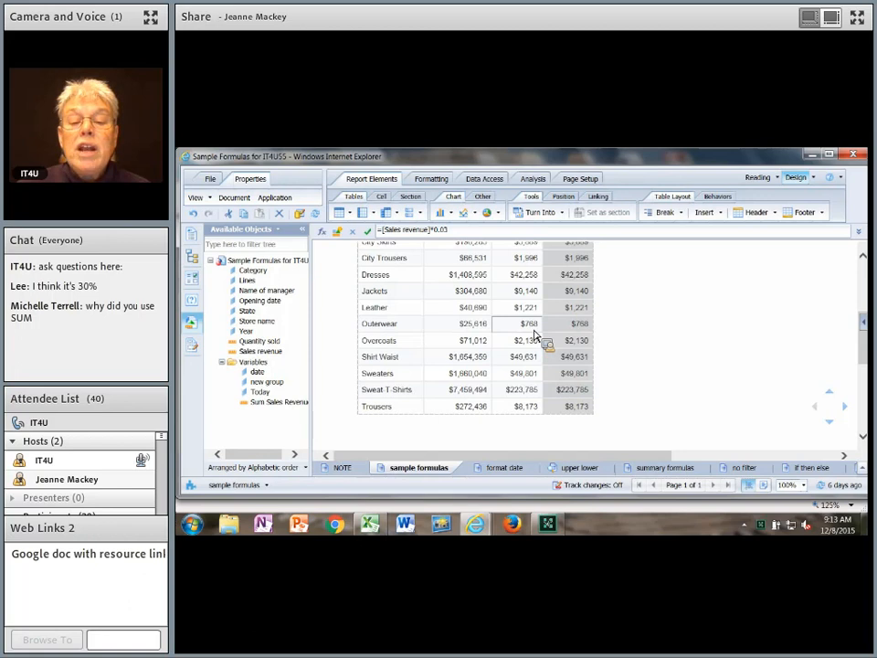
pyautogui.rightClick(525, 332)
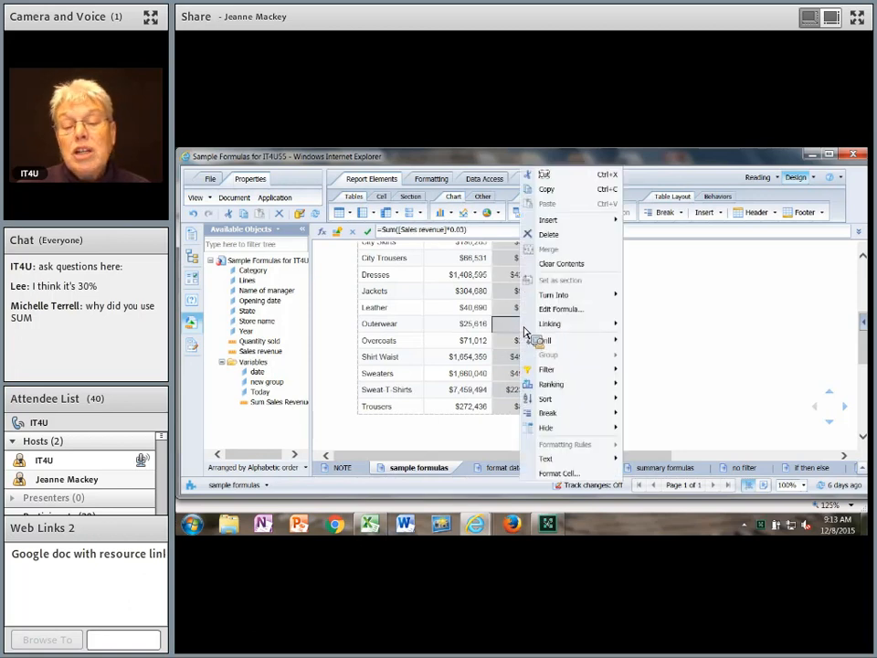
pyautogui.moveTo(571, 222)
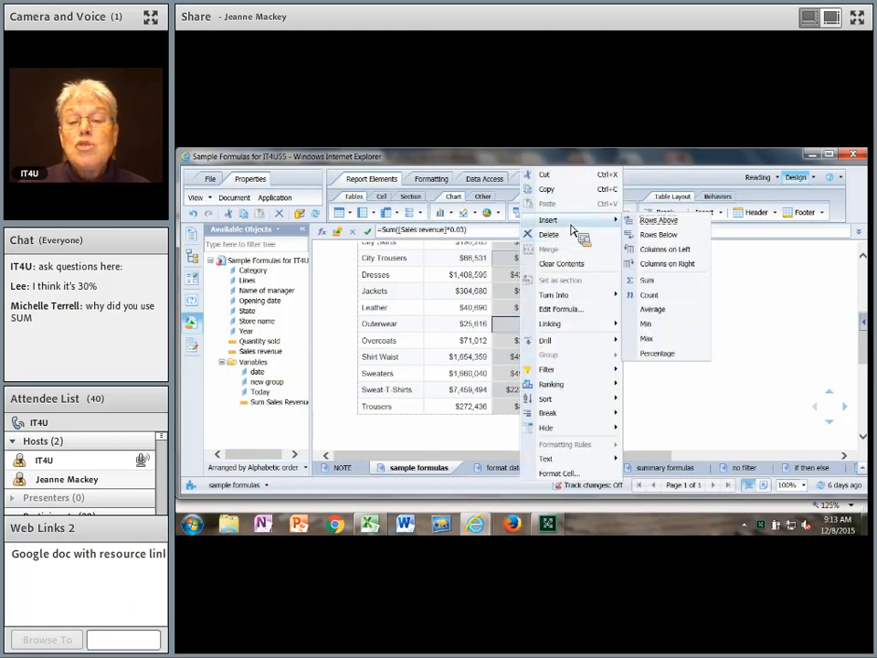
pyautogui.click(664, 280)
pyautogui.scroll(1, 717, 400)
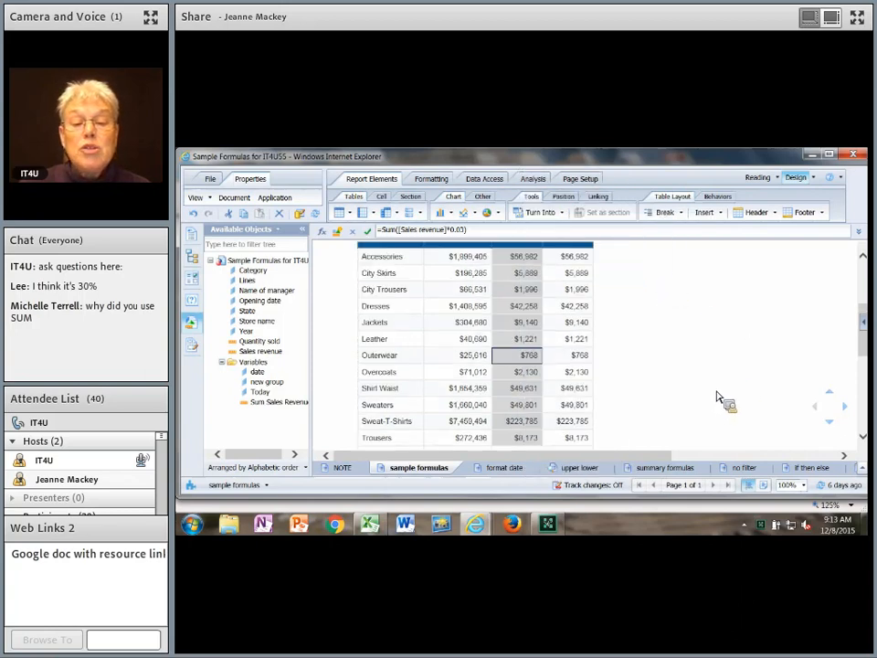
pyautogui.scroll(1, 717, 397)
pyautogui.scroll(-2, 718, 394)
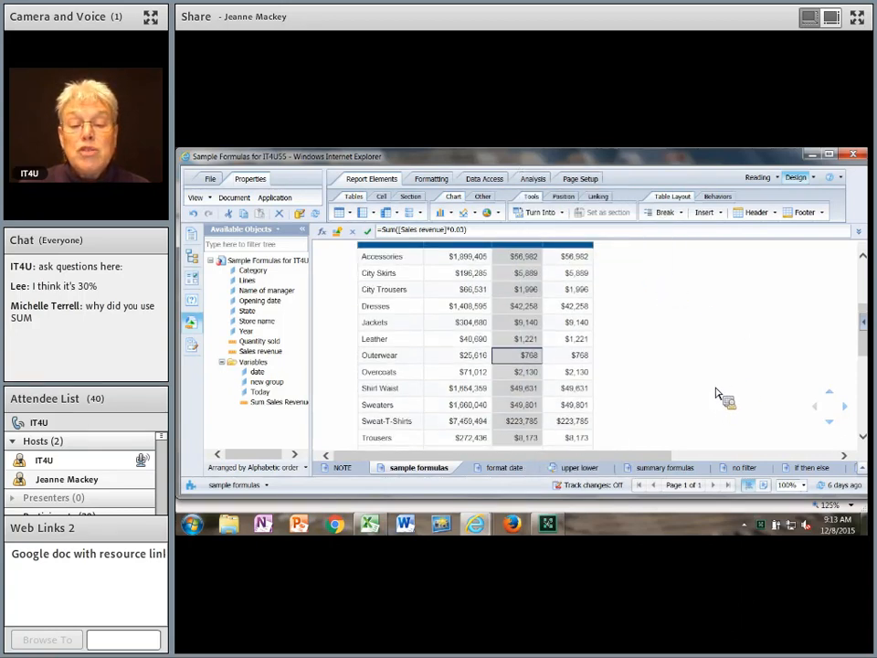
pyautogui.scroll(-1, 717, 395)
pyautogui.click(520, 393)
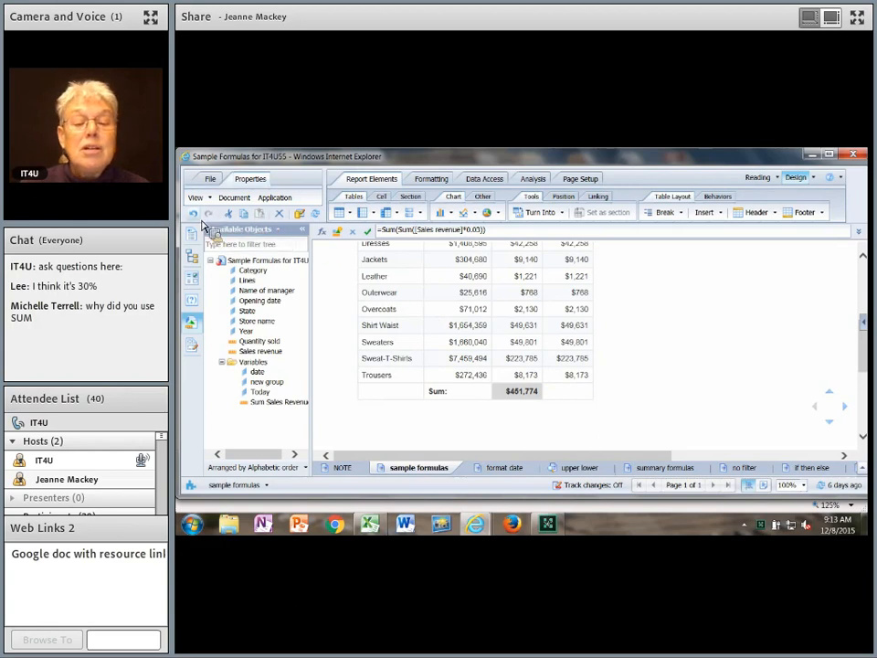
pyautogui.click(195, 214)
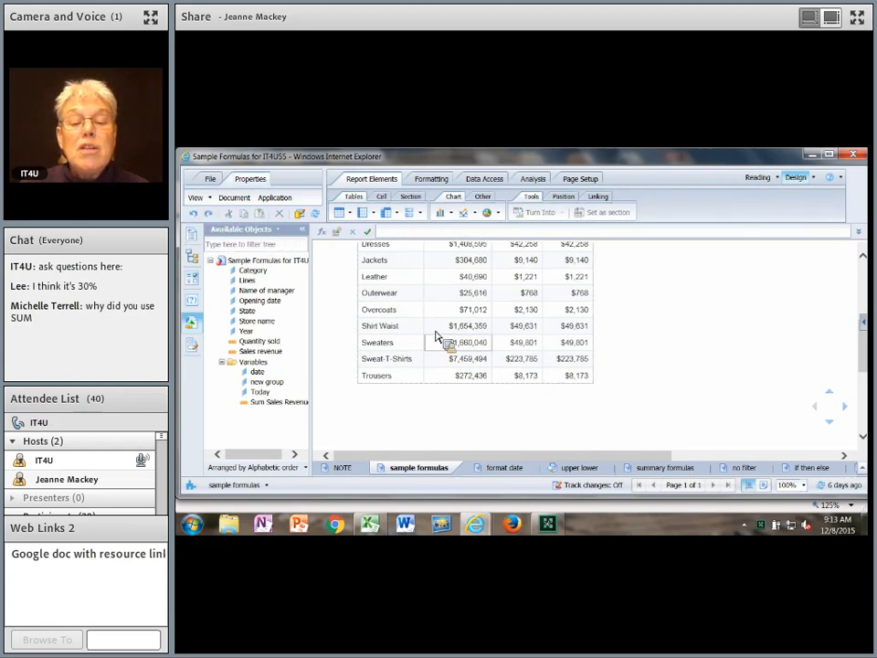
# Insert a Sum total for the Sales revenue column and check the formula of the total cell
pyautogui.click(480, 347)
pyautogui.rightClick(481, 350)
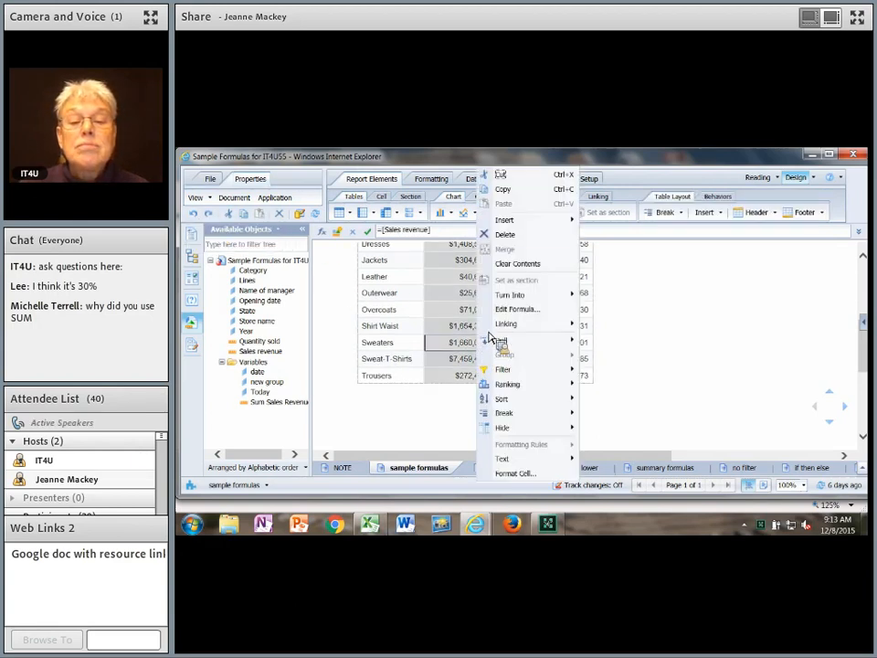
pyautogui.moveTo(568, 220)
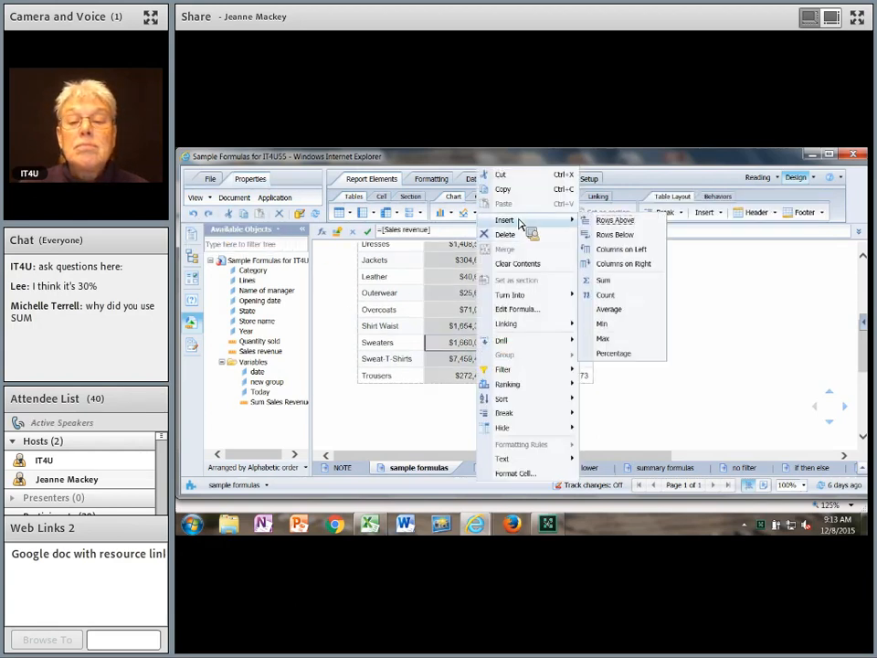
pyautogui.click(628, 282)
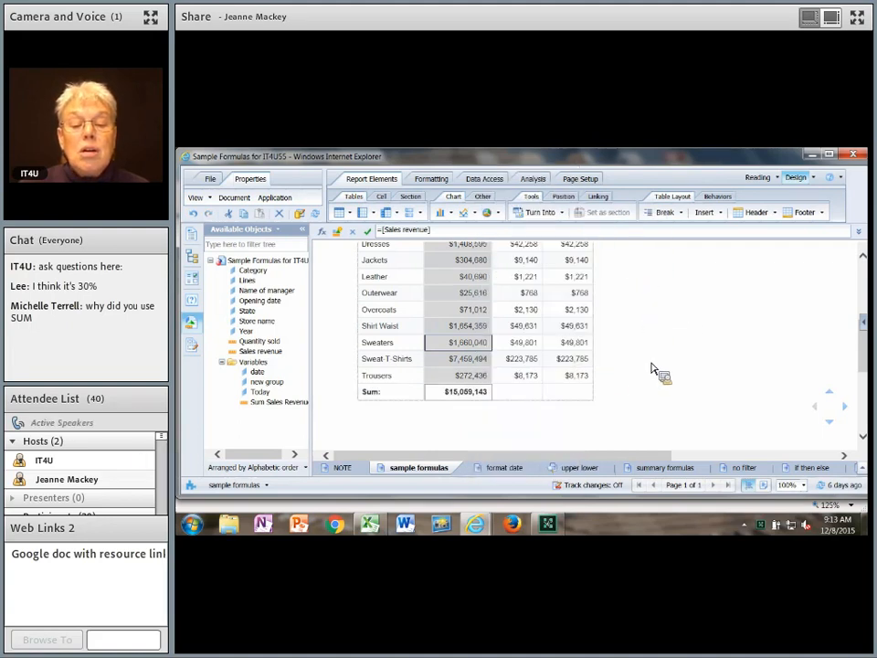
pyautogui.click(469, 393)
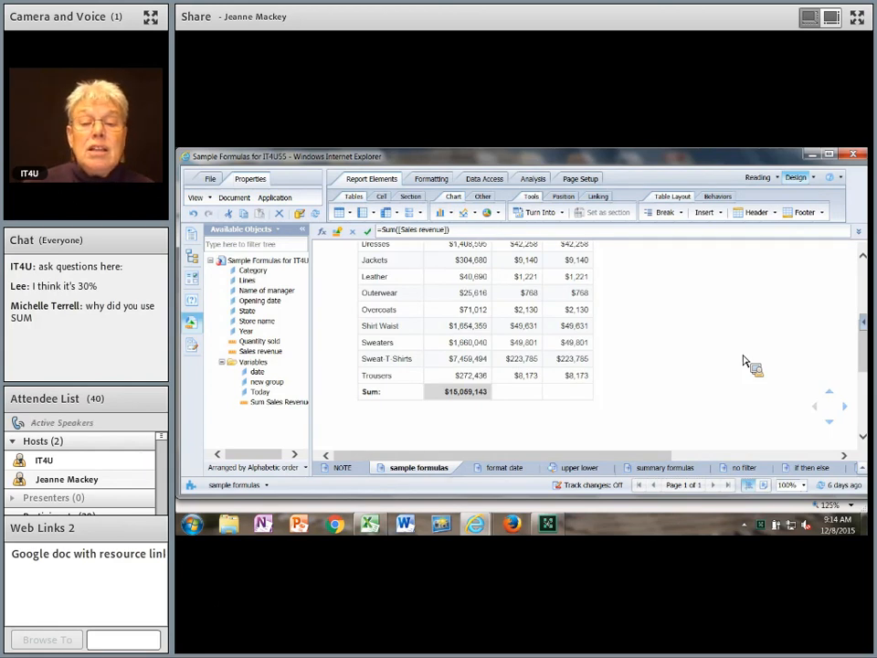
# Insert a predefined Document Name cell in the empty area below the Last Refresh cell
pyautogui.scroll(10, 745, 361)
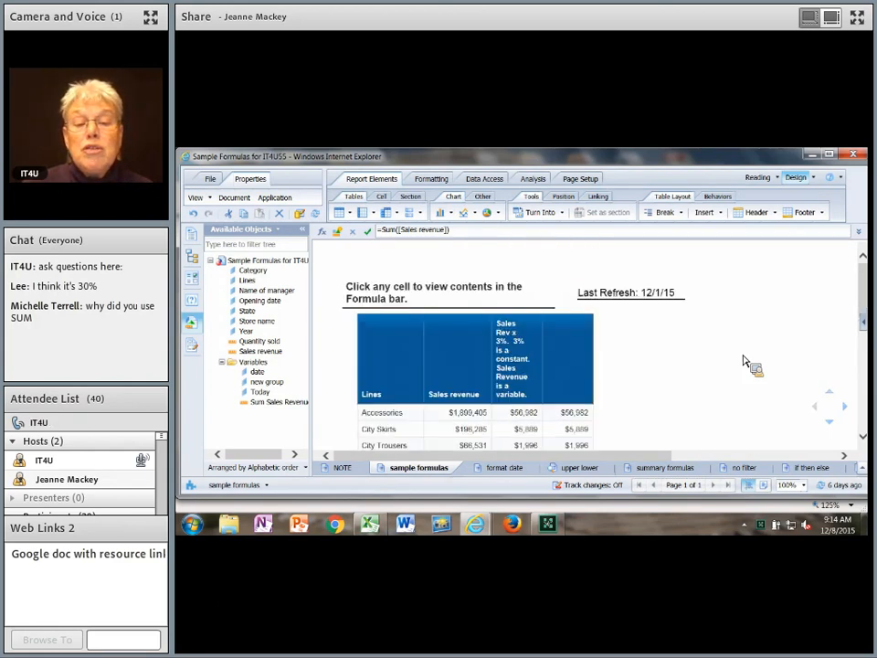
pyautogui.click(637, 291)
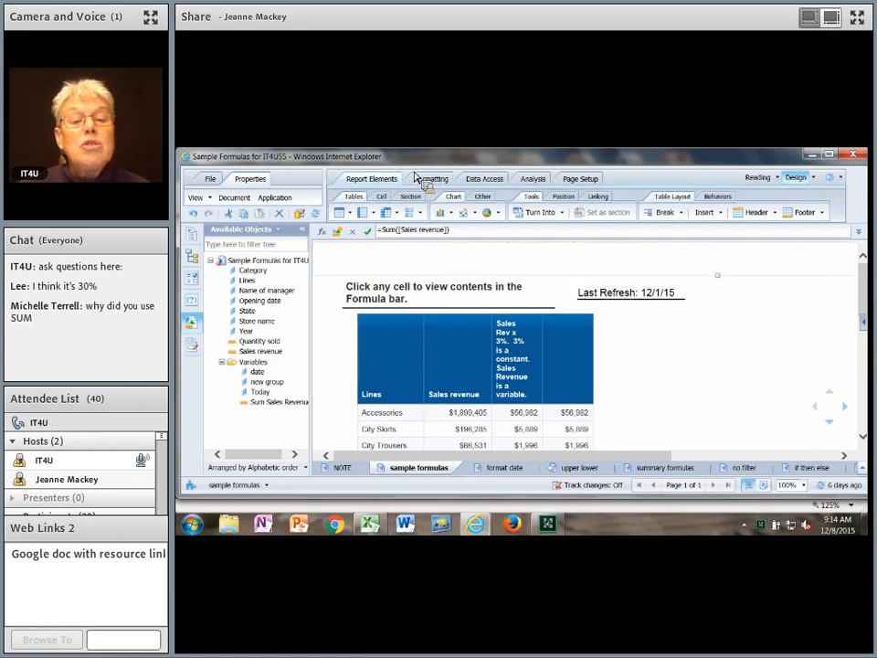
pyautogui.click(383, 198)
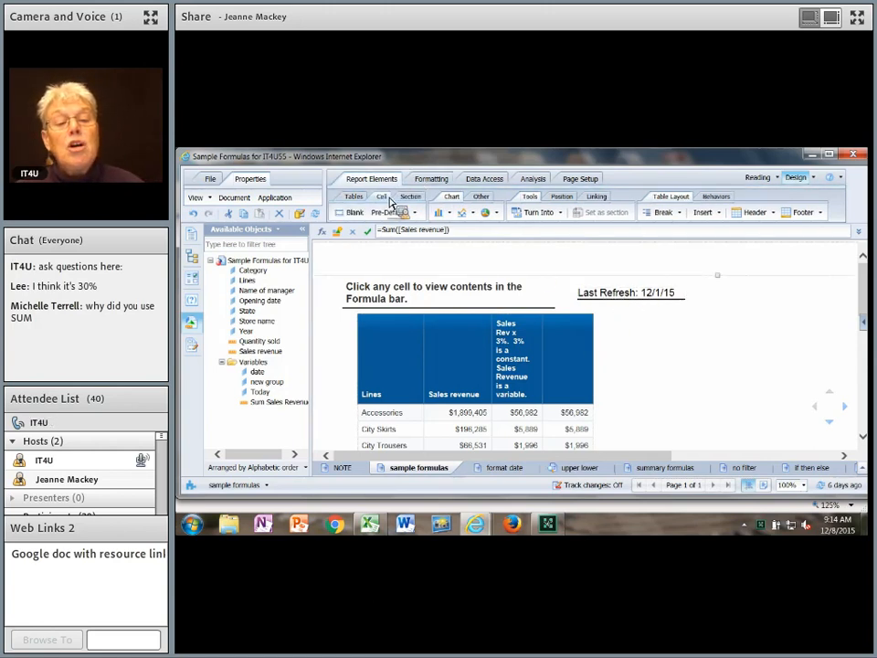
pyautogui.click(416, 214)
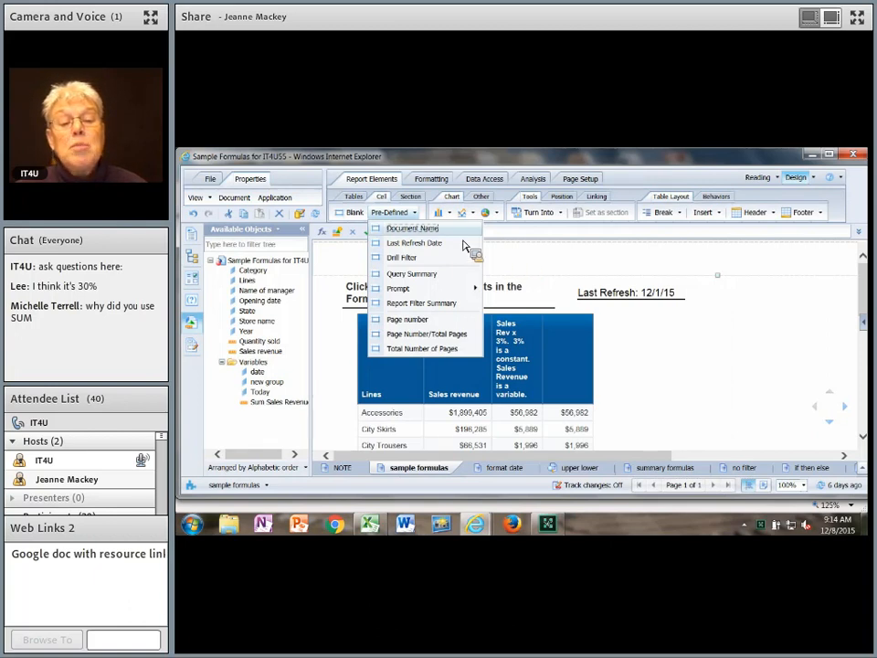
pyautogui.click(422, 229)
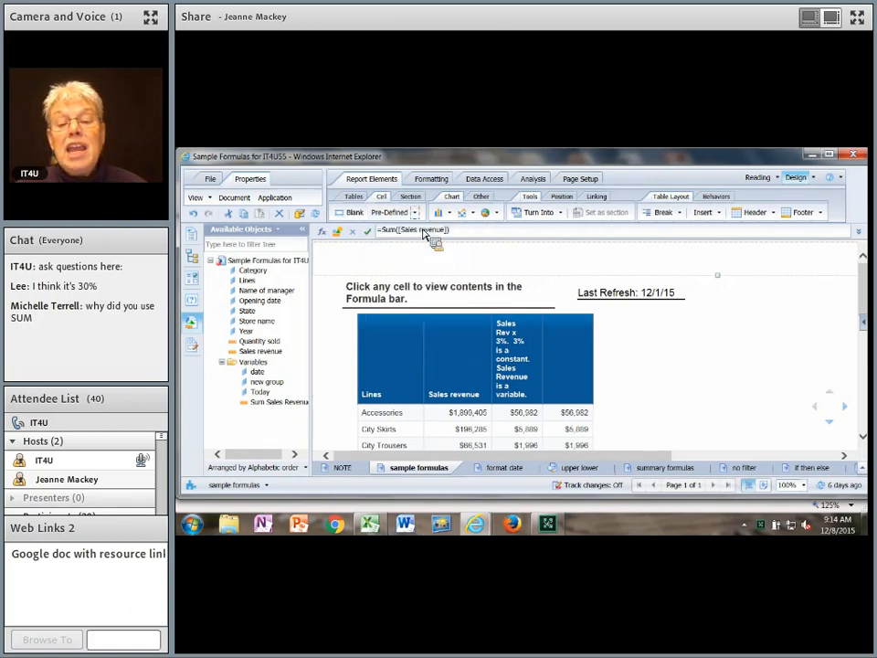
pyautogui.click(646, 329)
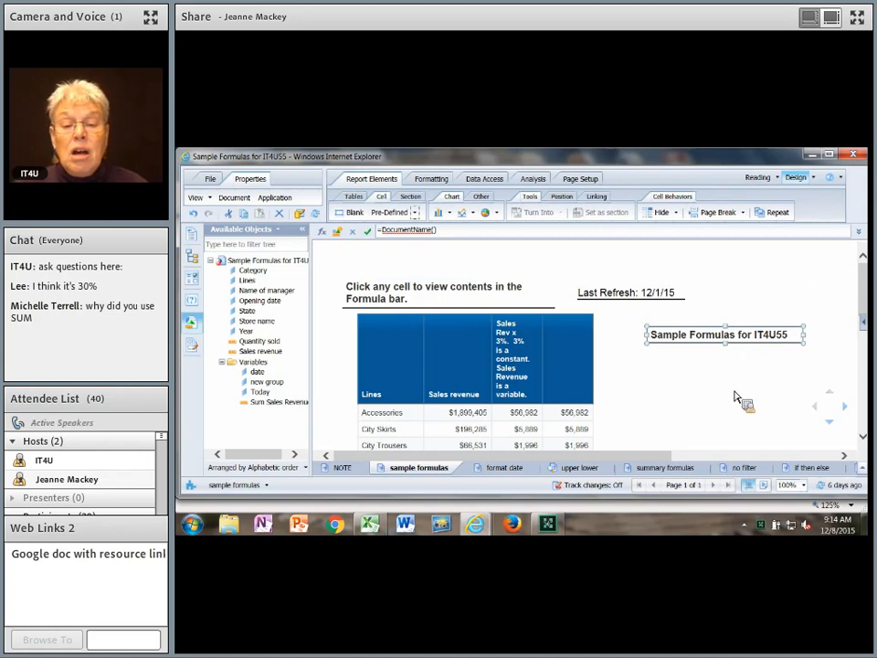
# Switch to the format date report and examine the formulas behind the Opening date column and the adjacent converted date column
pyautogui.scroll(-1, 736, 397)
pyautogui.scroll(-2, 735, 396)
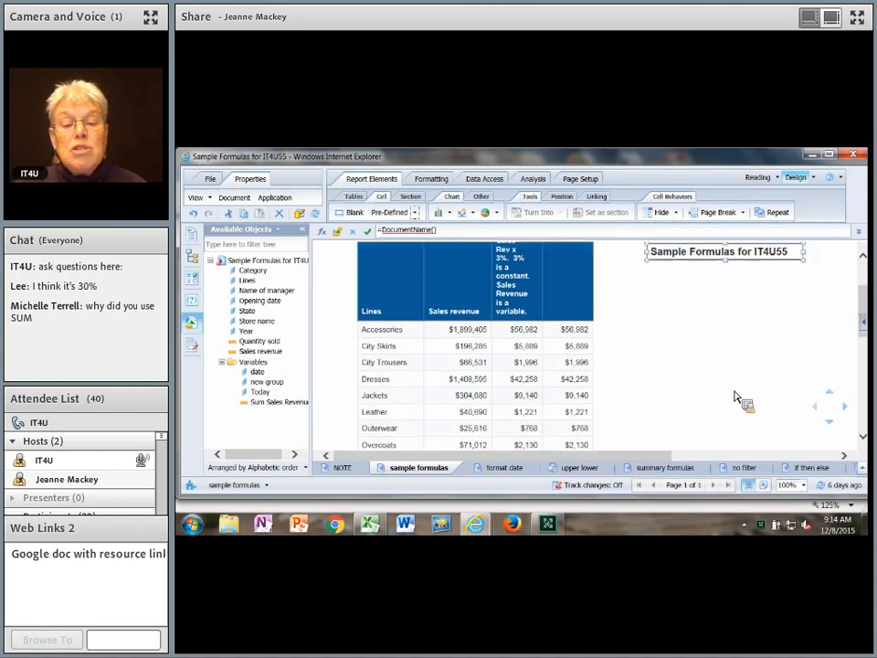
pyautogui.click(514, 468)
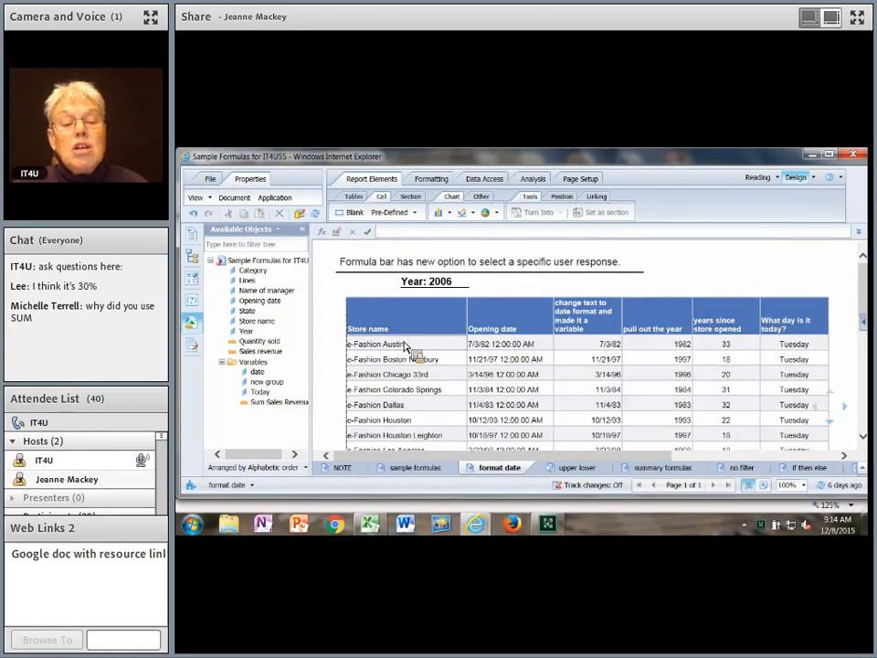
pyautogui.scroll(-1, 422, 347)
pyautogui.scroll(1, 421, 346)
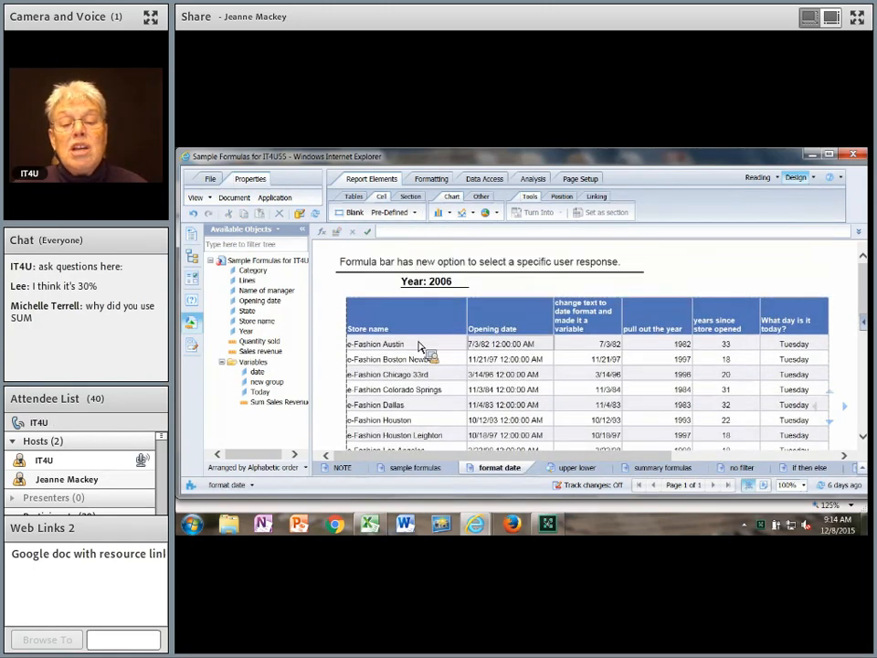
pyautogui.click(511, 348)
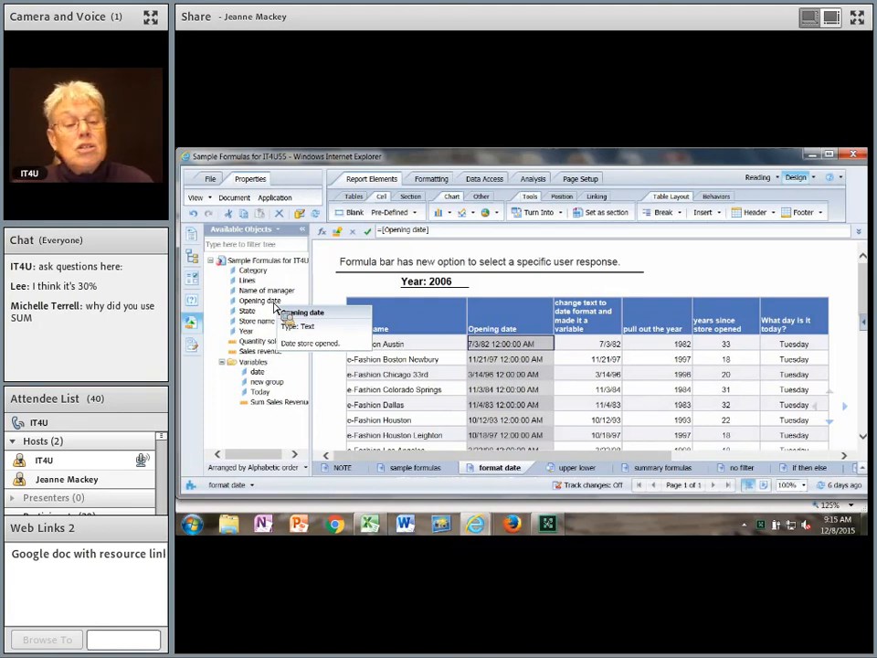
pyautogui.moveTo(275, 307); pyautogui.dragTo(598, 348)
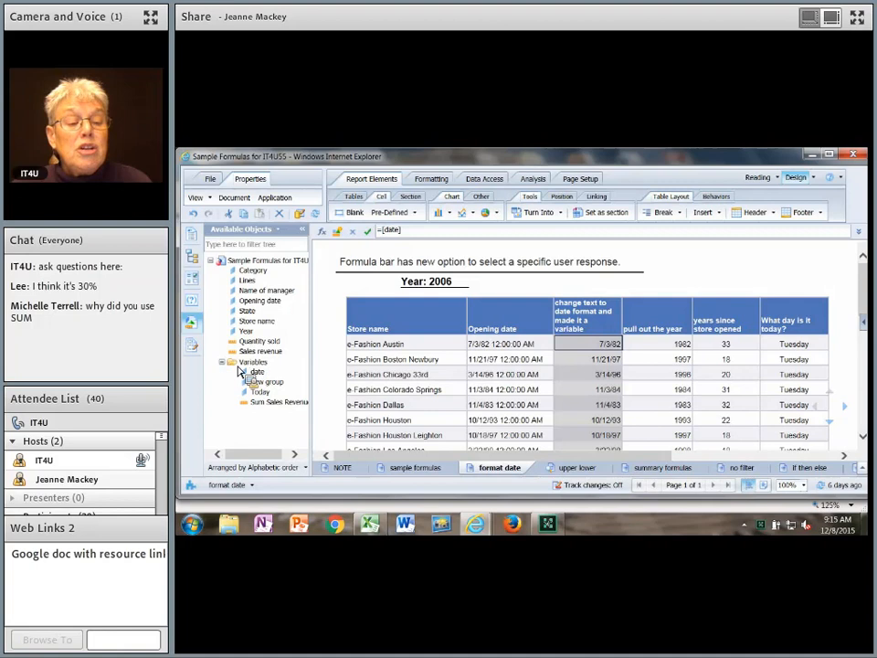
# Open the date variable's definition for editing, collapse the Aggregate function group, and enlarge the Edit Variable dialog to examine its formula
pyautogui.moveTo(259, 375)
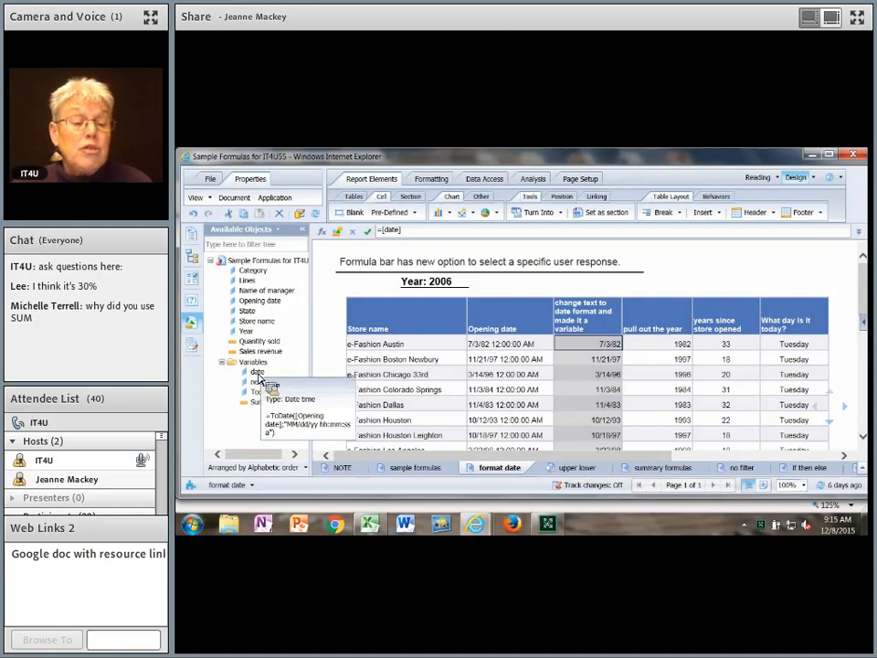
pyautogui.rightClick(259, 375)
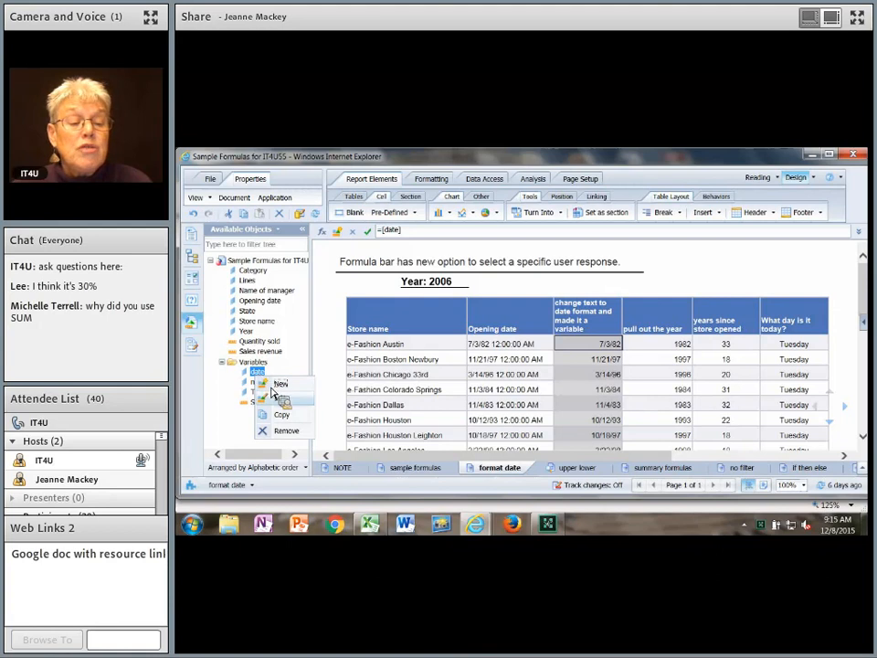
pyautogui.click(282, 400)
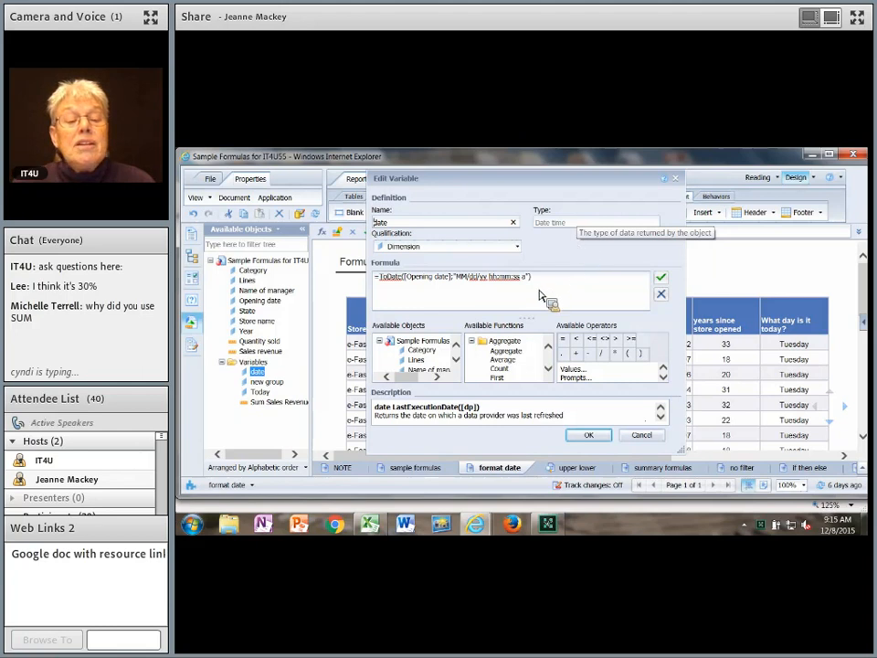
pyautogui.click(473, 342)
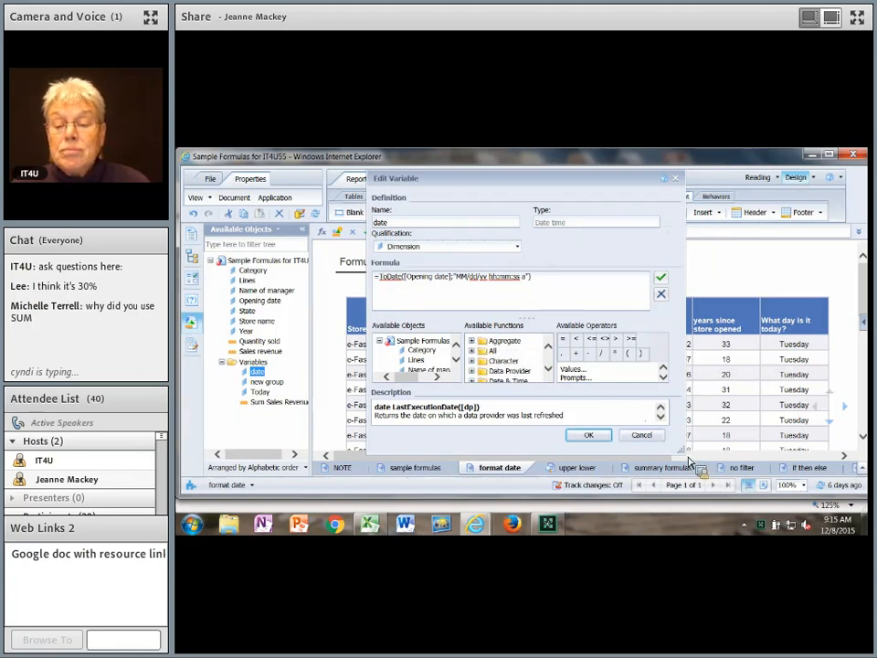
pyautogui.moveTo(686, 456); pyautogui.dragTo(752, 480)
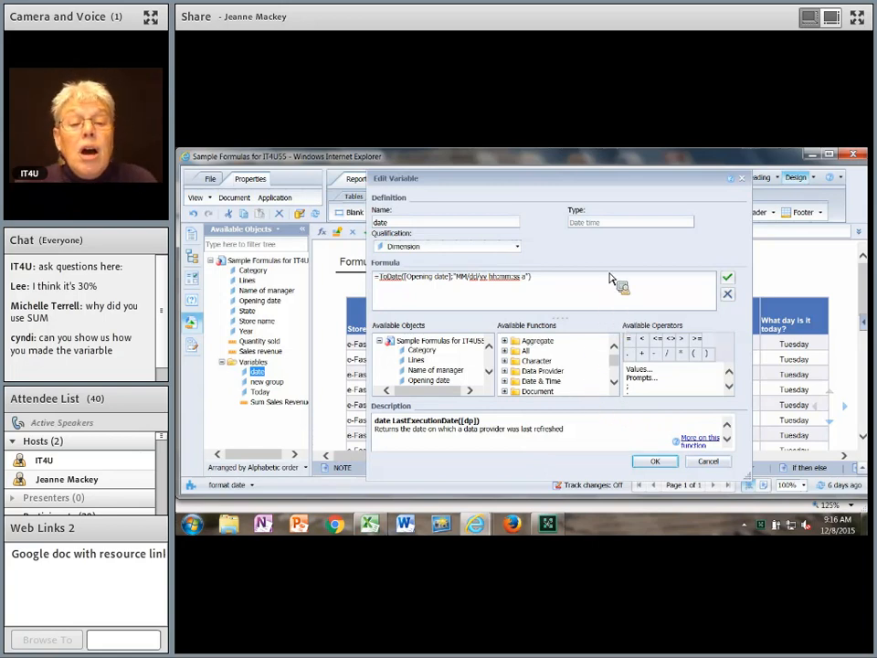
# Look up the ToDate function's description in the Date & Time function group and close the variable definition without changes
pyautogui.doubleClick(529, 382)
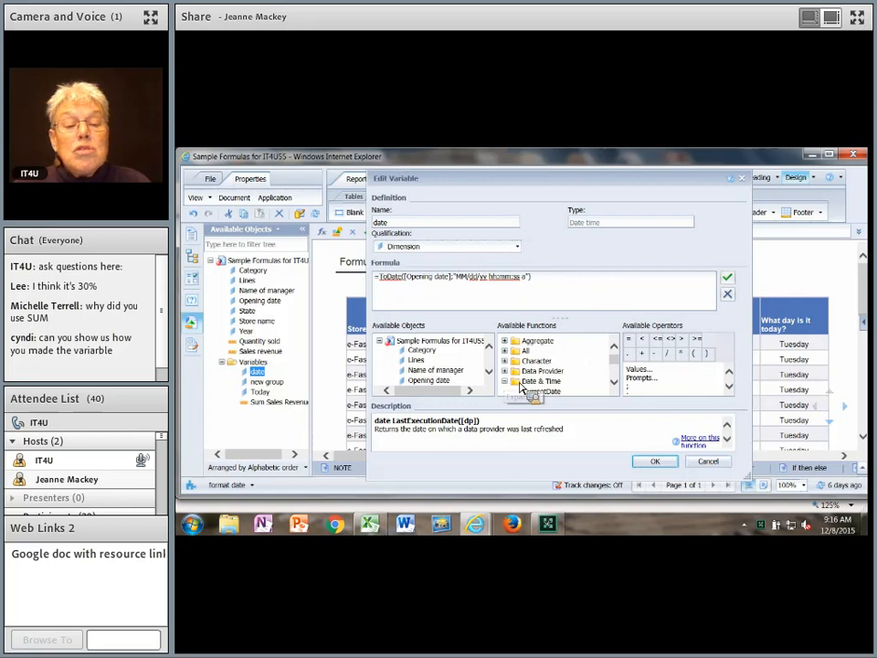
pyautogui.click(613, 359)
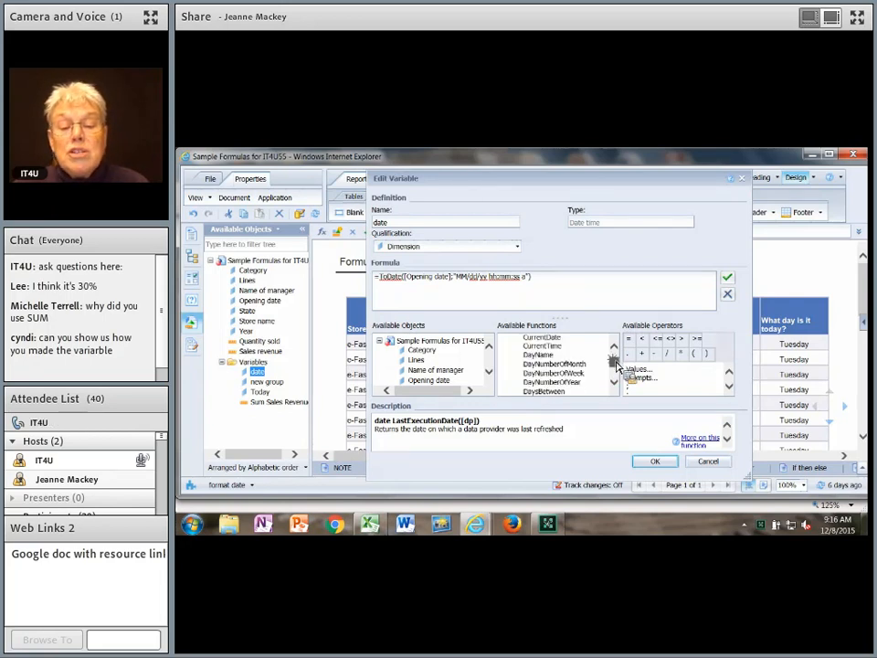
pyautogui.moveTo(615, 364); pyautogui.dragTo(617, 371)
pyautogui.click(537, 364)
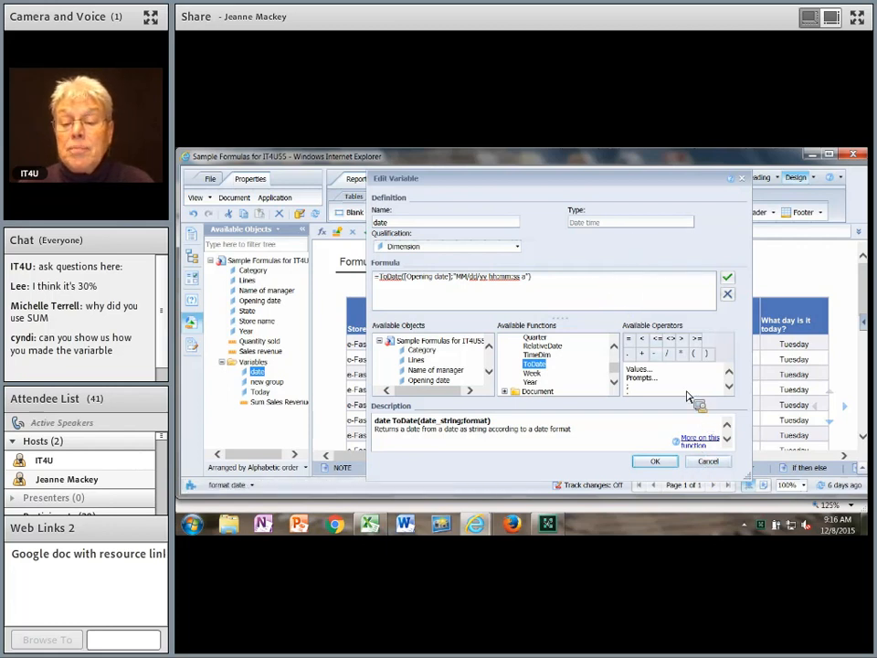
pyautogui.click(717, 464)
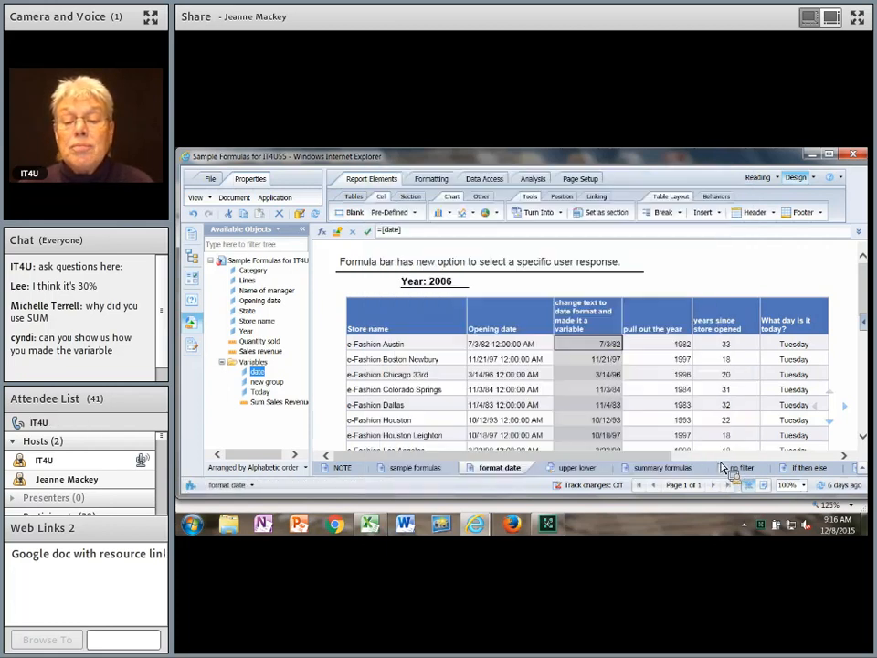
# Examine the formulas behind the pull out the year, years since store opened, and What day is it today? columns
pyautogui.click(654, 351)
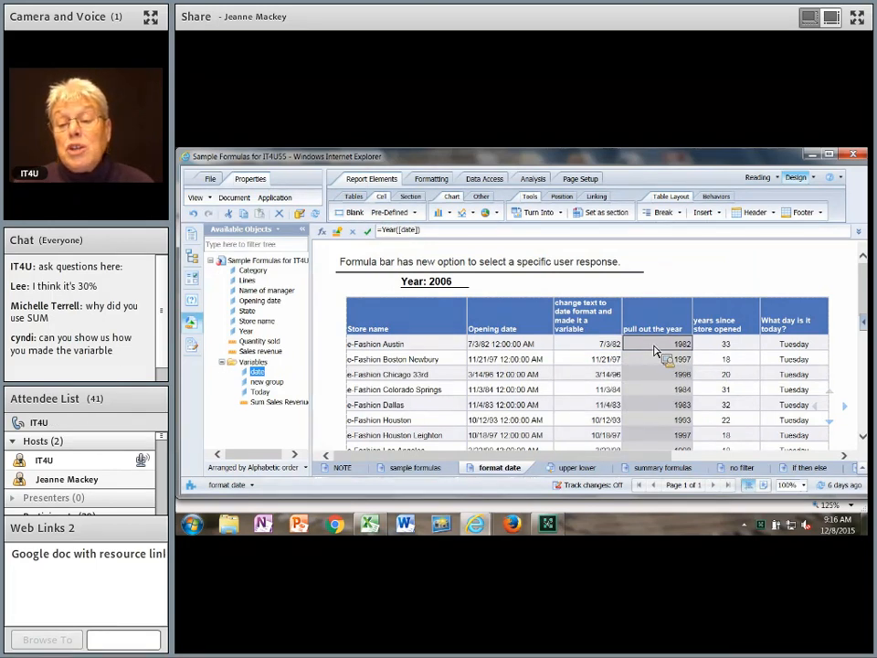
pyautogui.click(752, 351)
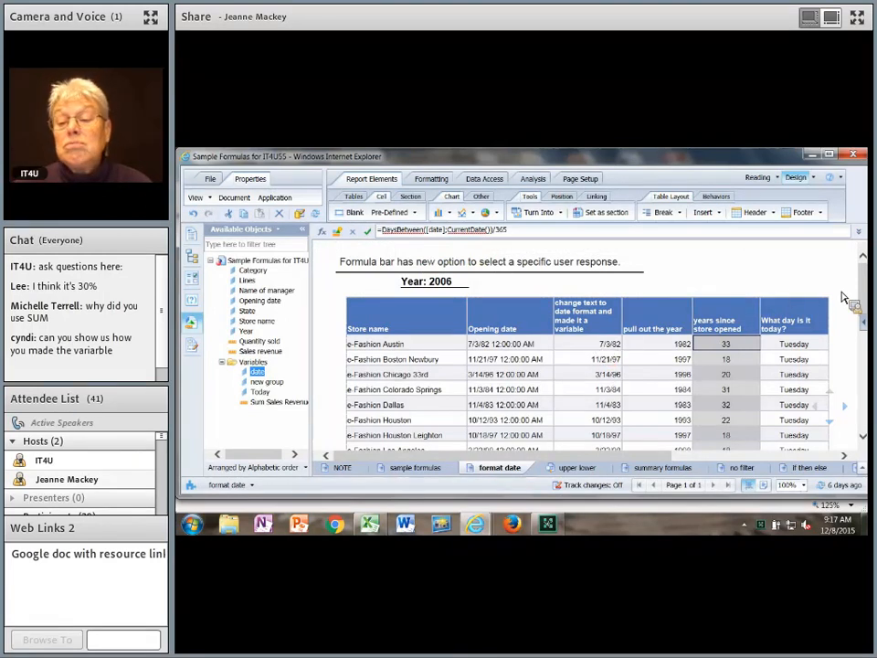
pyautogui.click(807, 348)
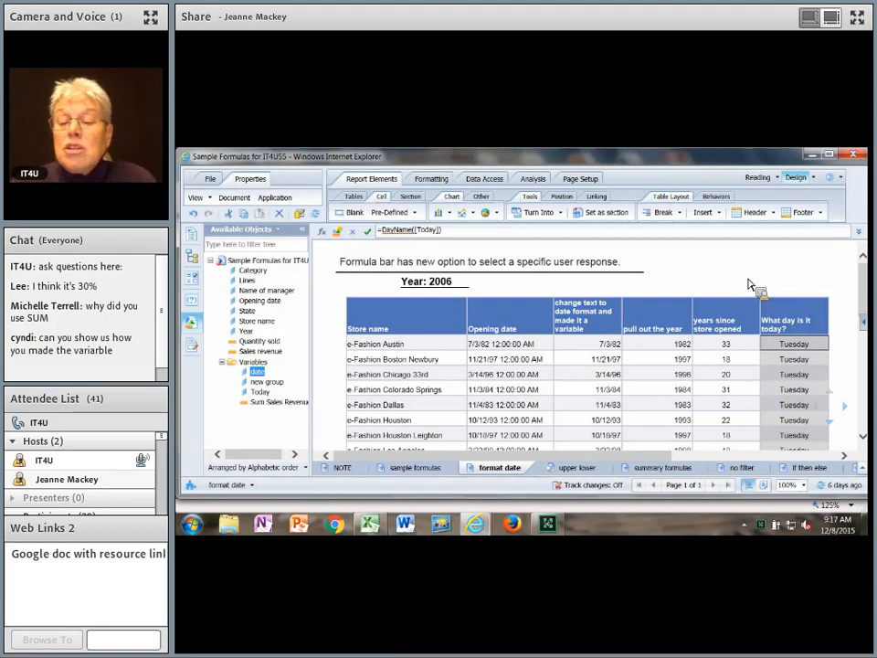
# Start a new Dimension variable from the years since store opened column's formula and name it how long open
pyautogui.click(737, 344)
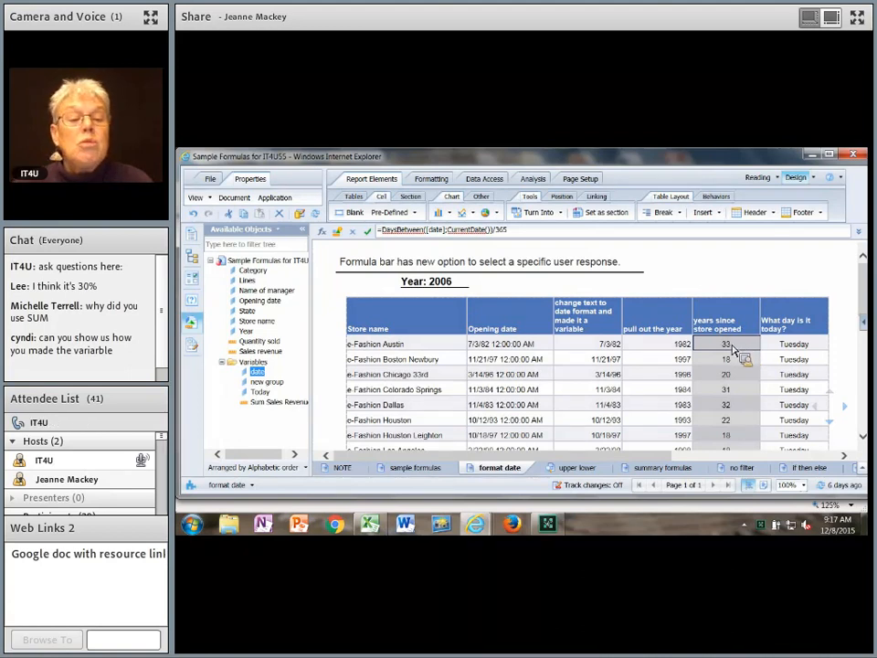
pyautogui.click(339, 235)
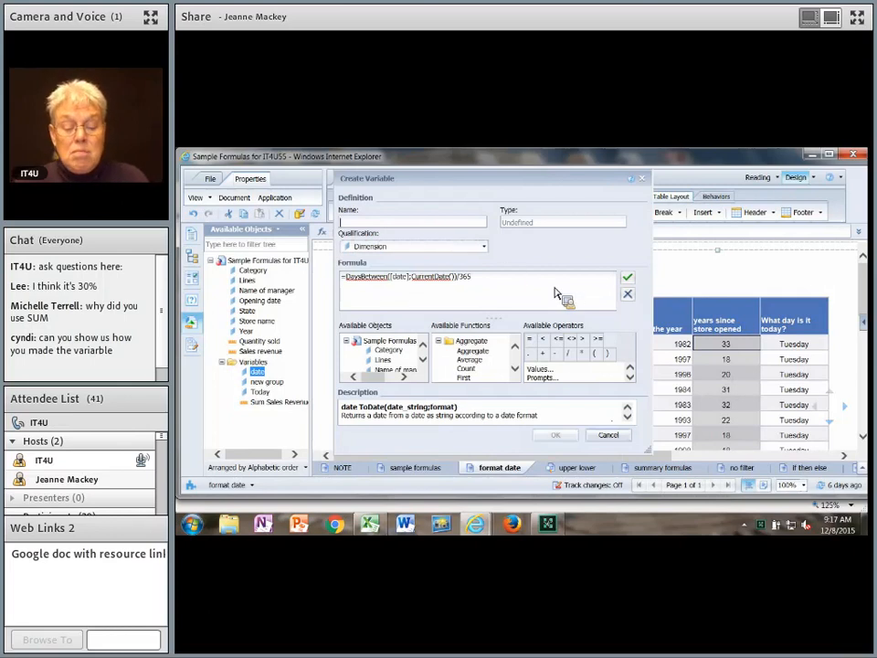
pyautogui.write('how many year')
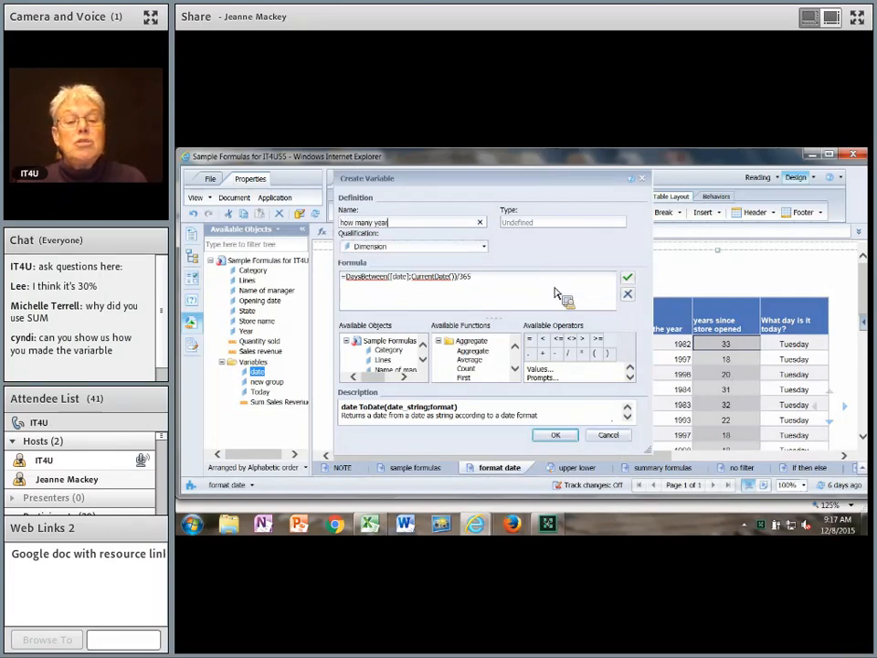
pyautogui.write('s')
pyautogui.press('BackSpace')
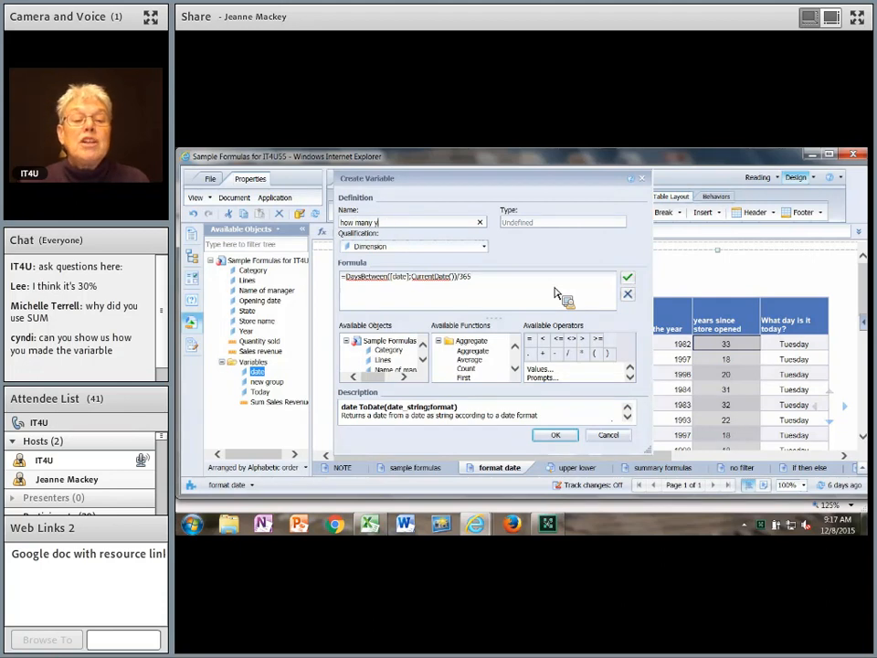
pyautogui.press('BackSpace')
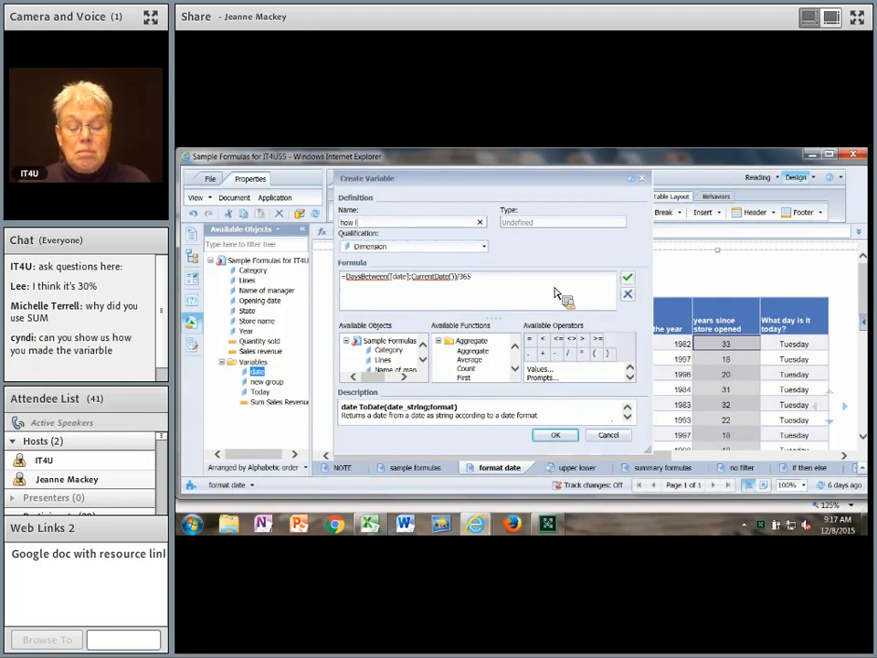
pyautogui.press('BackSpace')
pyautogui.press('BackSpace')
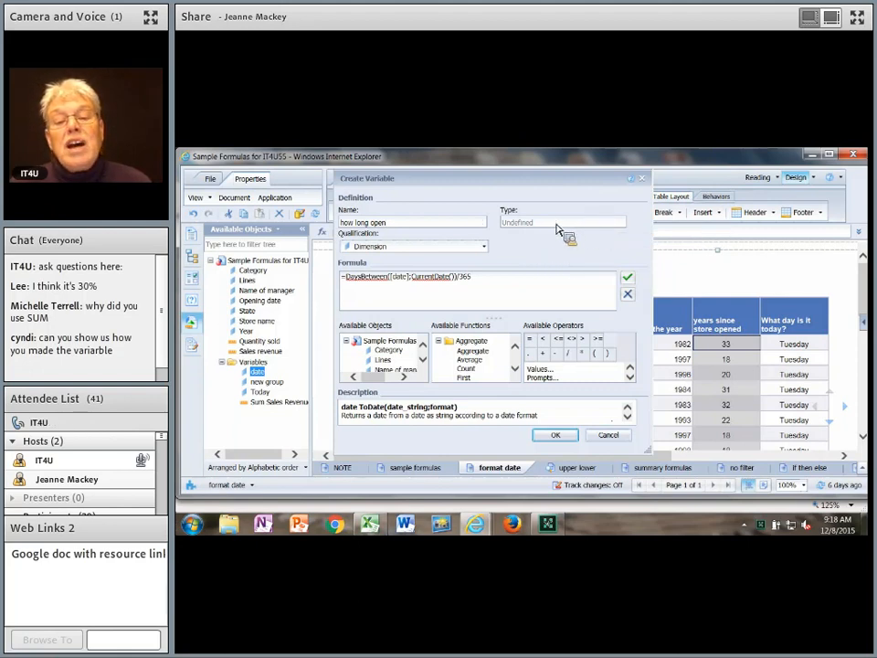
# Validate the how long open formula, create the variable, and check its definition among the report's variables
pyautogui.click(632, 284)
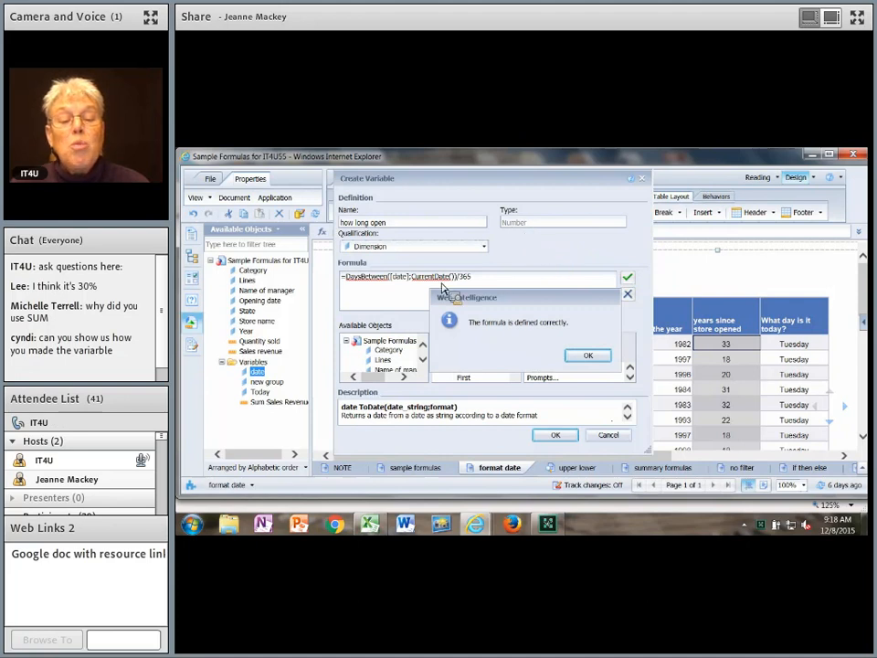
pyautogui.click(587, 355)
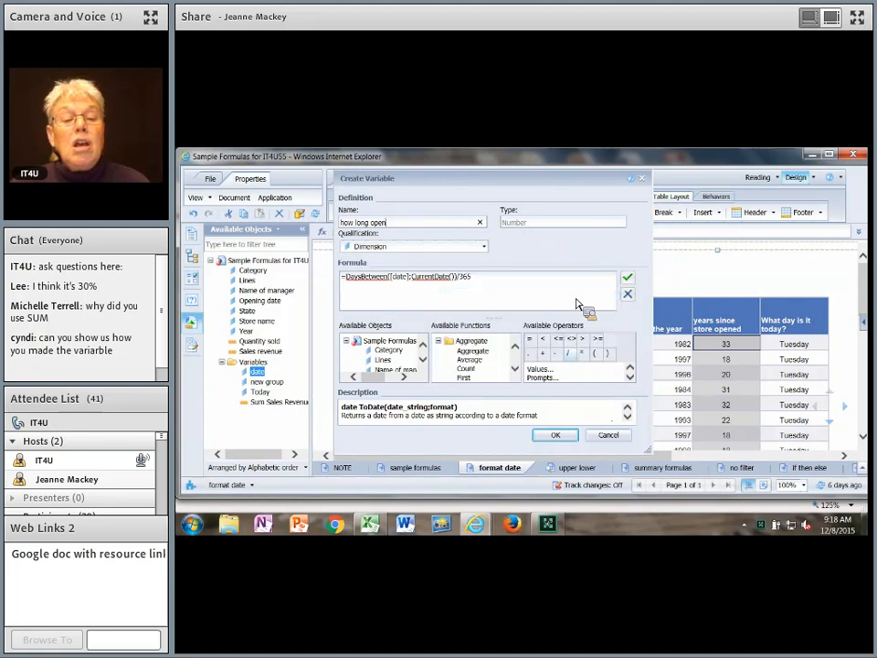
pyautogui.click(555, 435)
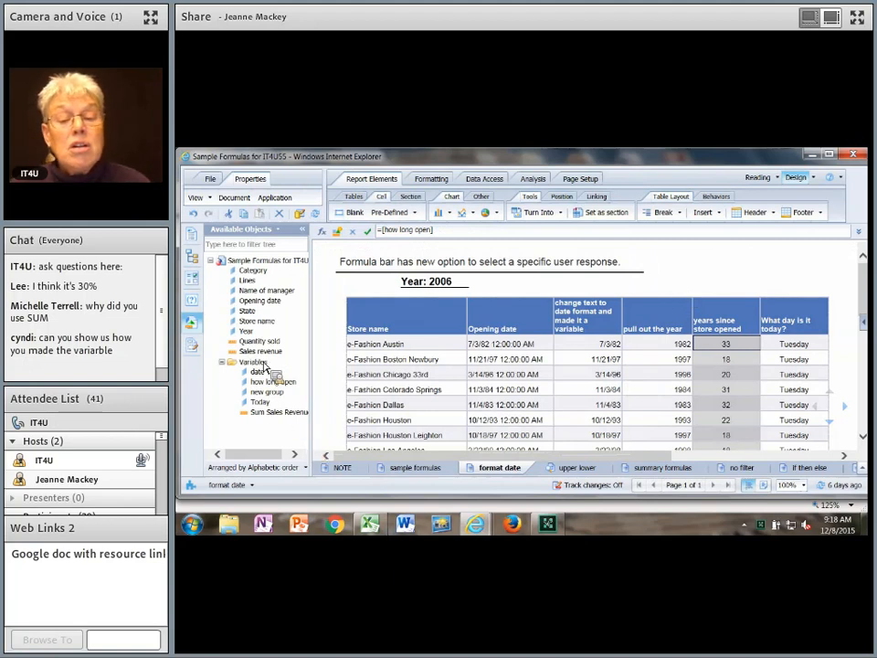
pyautogui.moveTo(276, 388)
pyautogui.mouseDown()
pyautogui.moveTo(693, 352)
pyautogui.moveTo(282, 390)
pyautogui.mouseUp()
pyautogui.moveTo(281, 385)
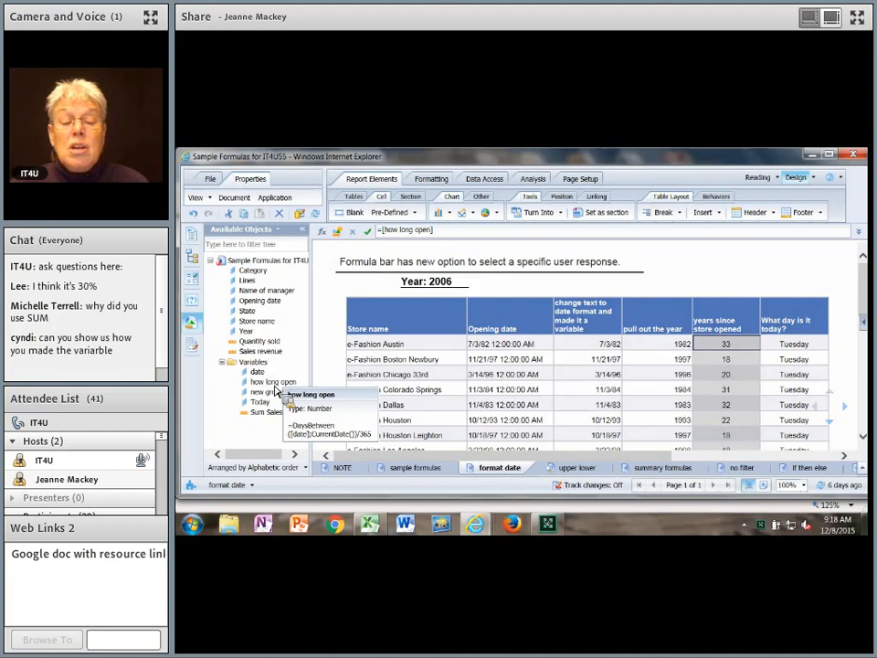
# Add a filter on the years since store opened column and set its operator to Greater than
pyautogui.rightClick(742, 349)
pyautogui.moveTo(768, 369)
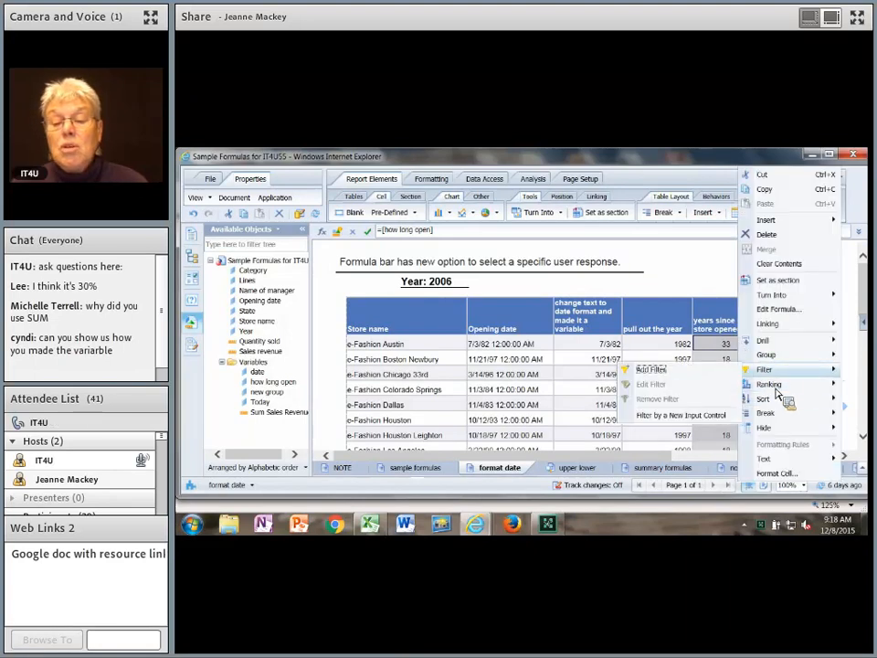
pyautogui.click(702, 371)
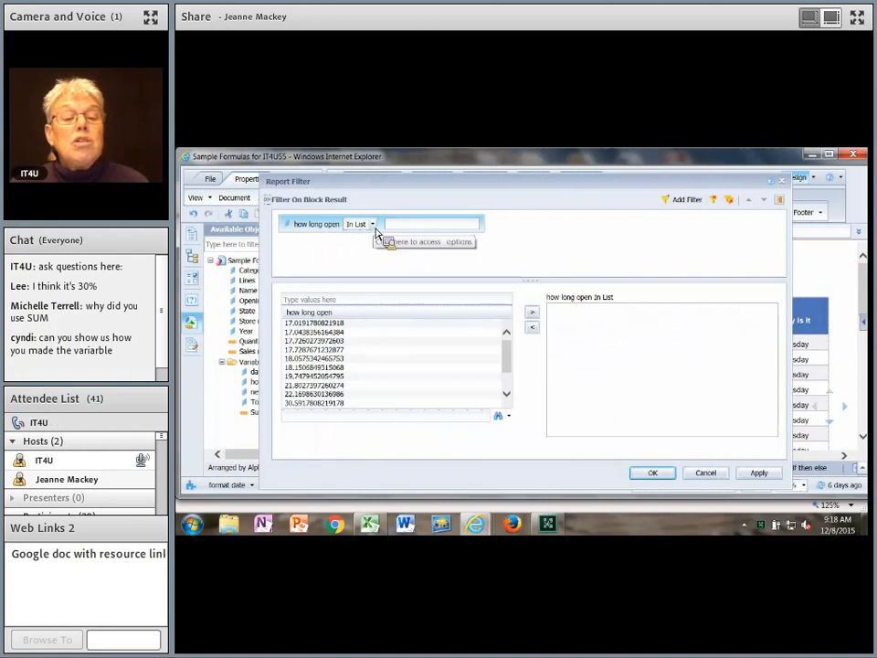
pyautogui.click(374, 226)
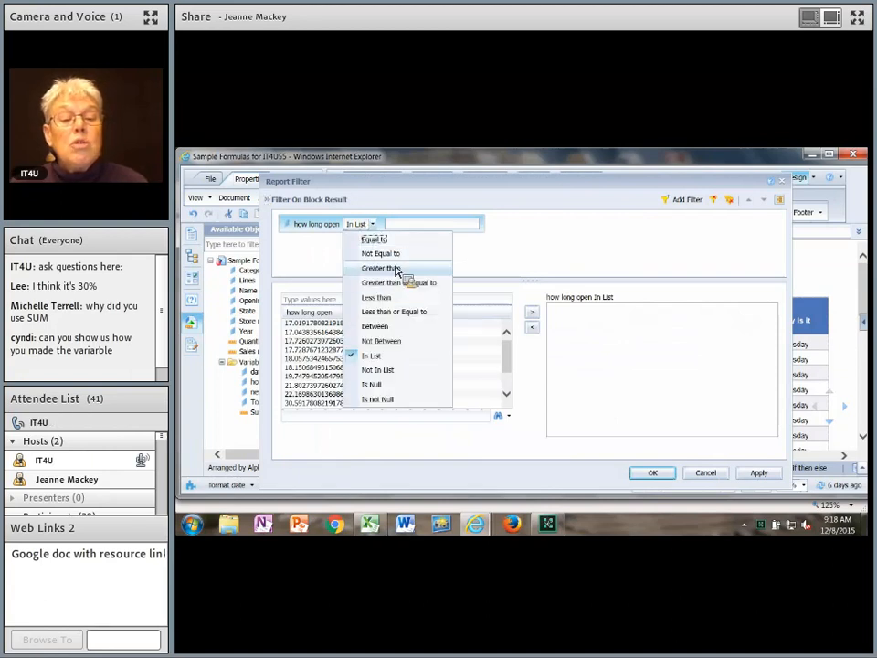
pyautogui.click(396, 269)
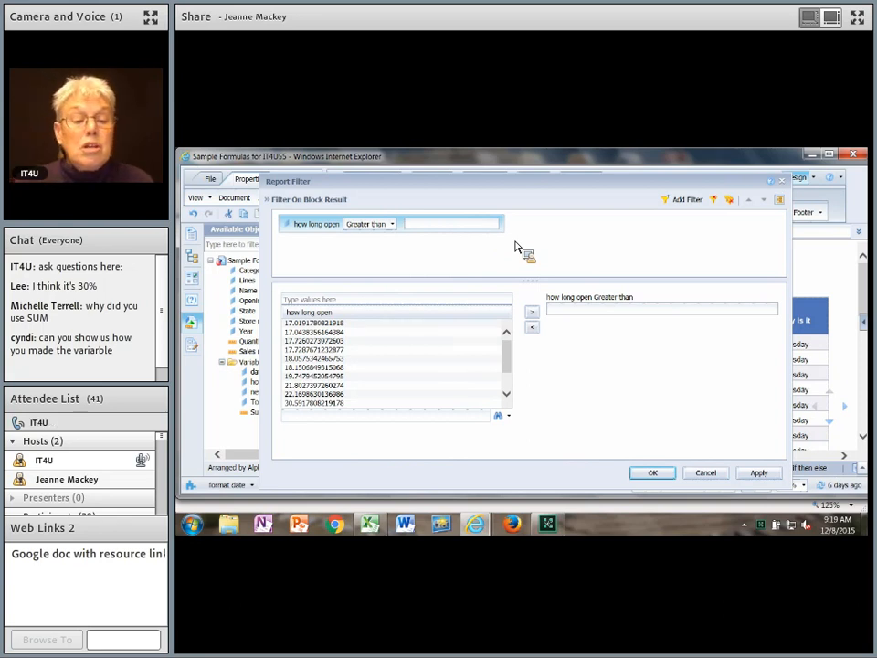
# Search the filter values for 30, choose 22.1698630136986 as the comparison value, and apply the filter
pyautogui.moveTo(509, 346); pyautogui.dragTo(510, 365)
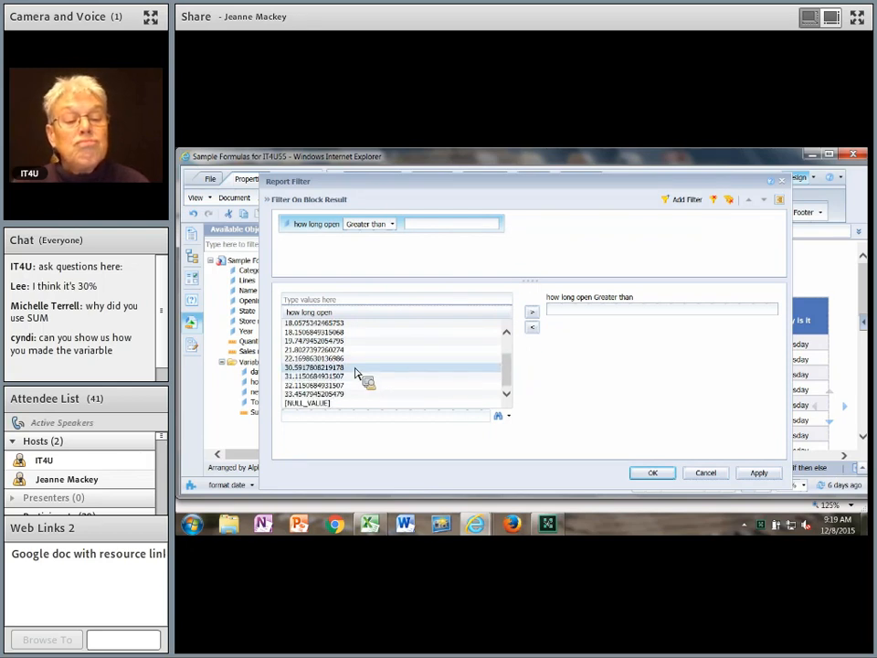
pyautogui.click(341, 418)
pyautogui.write('30')
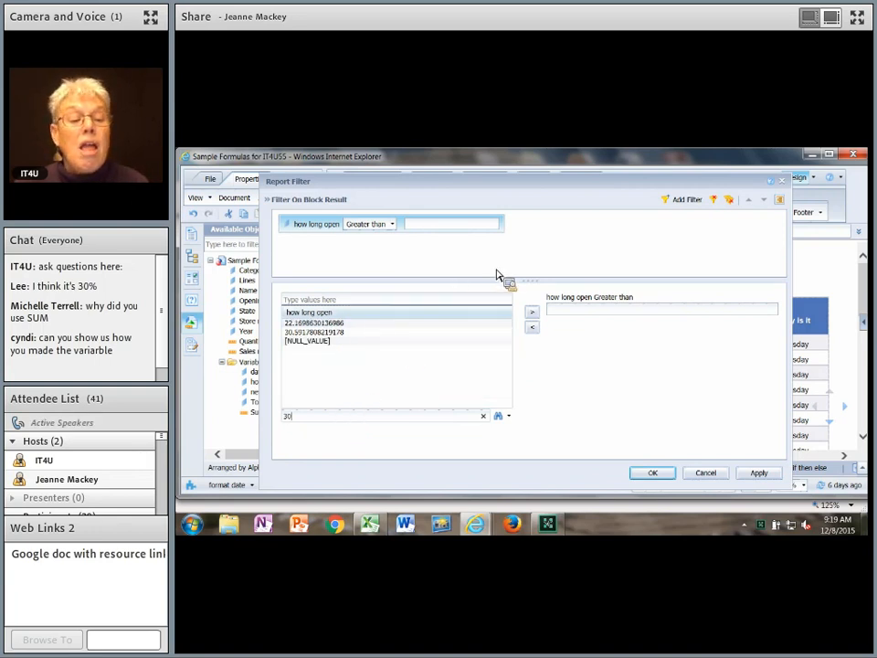
pyautogui.moveTo(303, 417); pyautogui.dragTo(313, 337)
pyautogui.doubleClick(317, 325)
pyautogui.moveTo(477, 229); pyautogui.dragTo(391, 228)
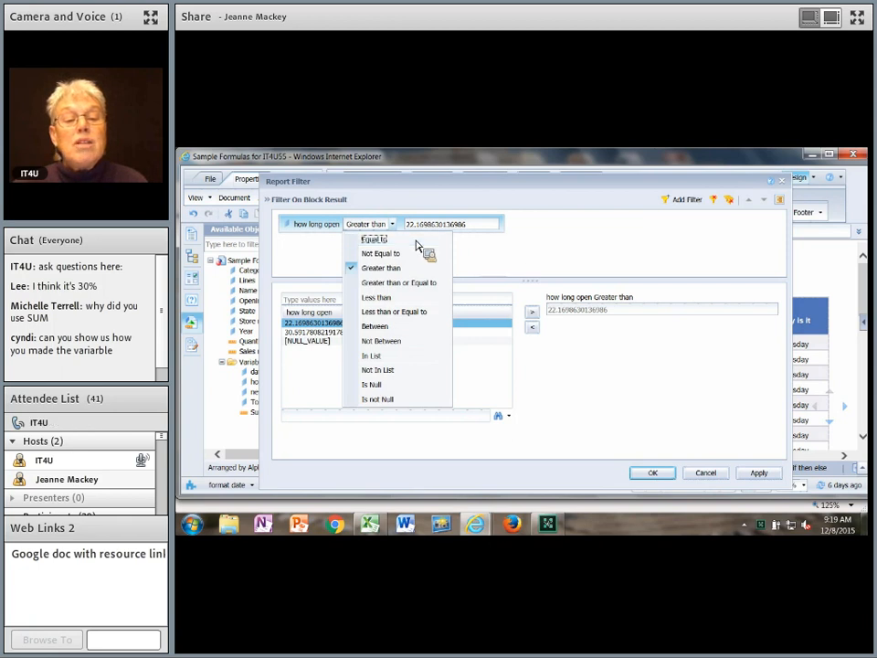
pyautogui.click(654, 475)
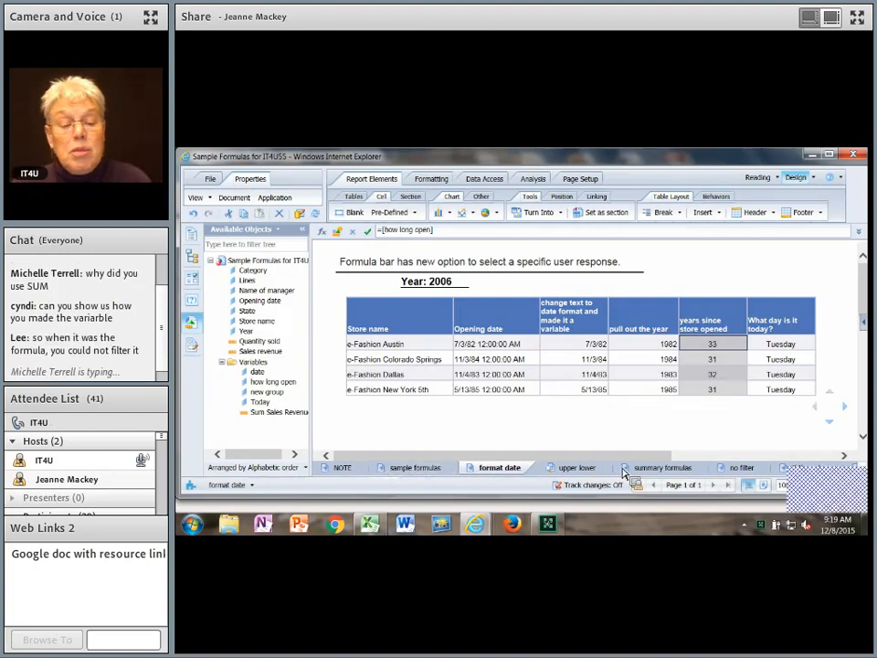
# View the NOTE report and the sample formulas report
pyautogui.click(345, 468)
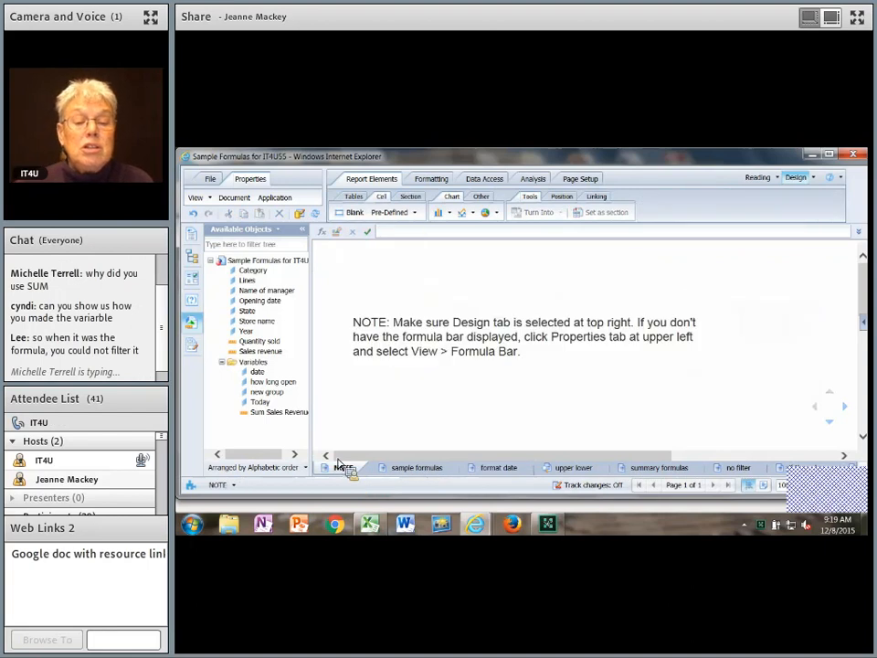
pyautogui.moveTo(497, 305); pyautogui.dragTo(487, 279)
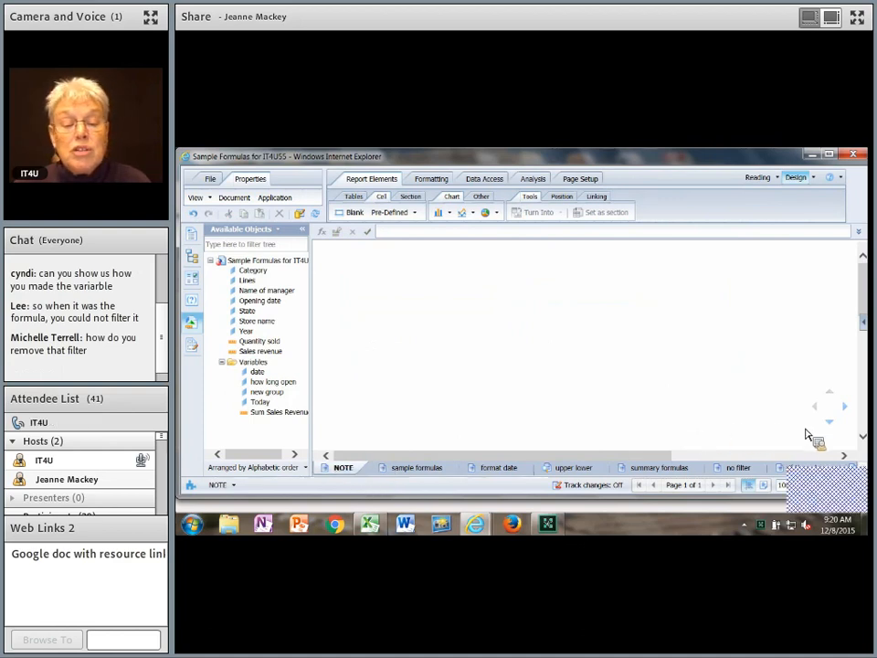
pyautogui.click(433, 468)
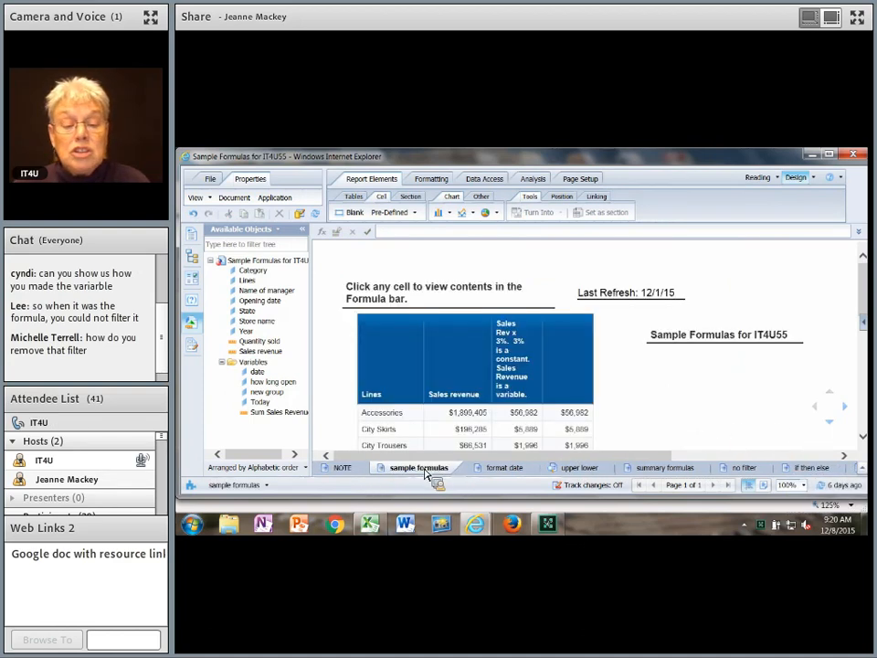
# Return to the format date report and view the filter options for the years since store opened column
pyautogui.click(502, 469)
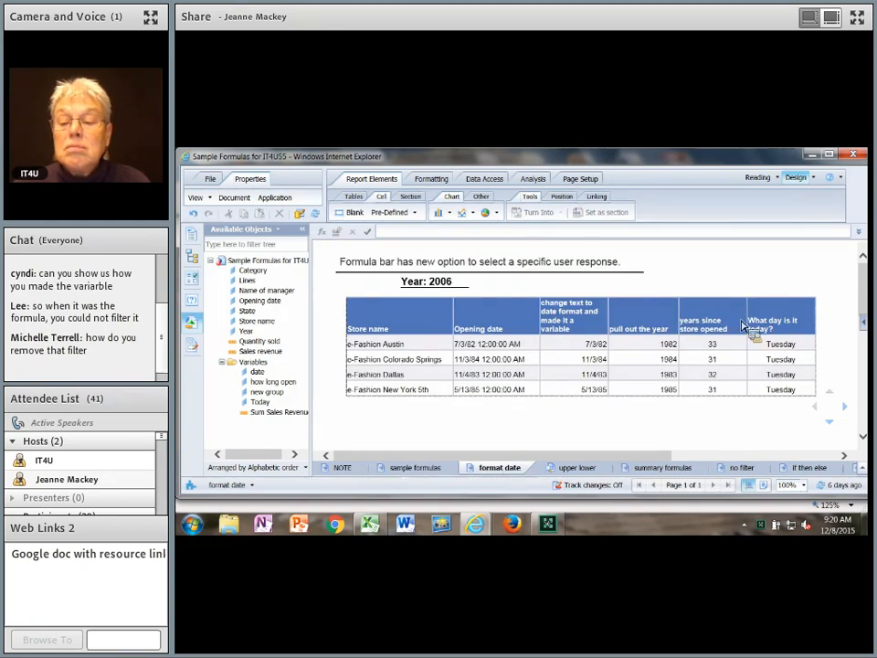
pyautogui.rightClick(731, 343)
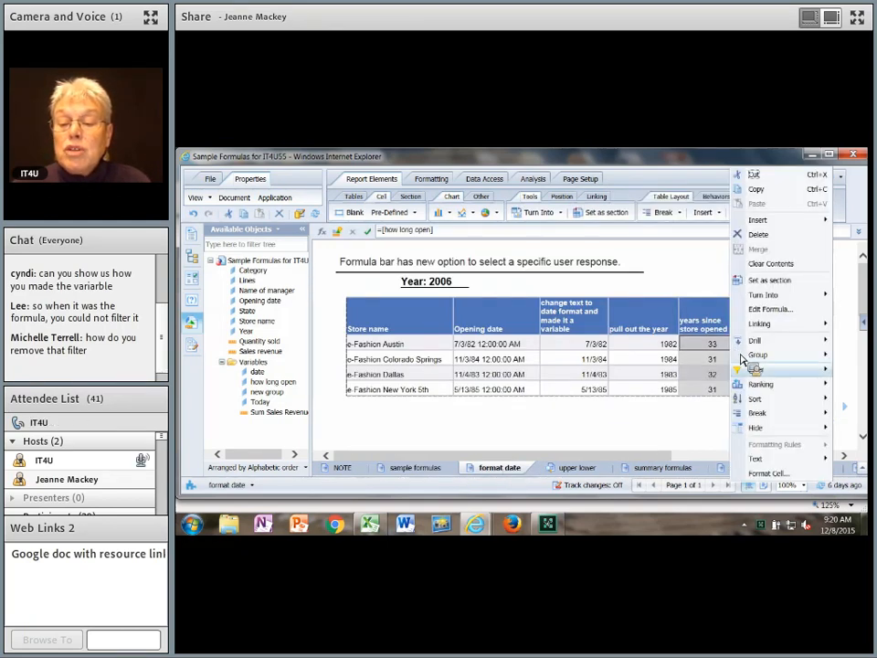
pyautogui.moveTo(755, 370)
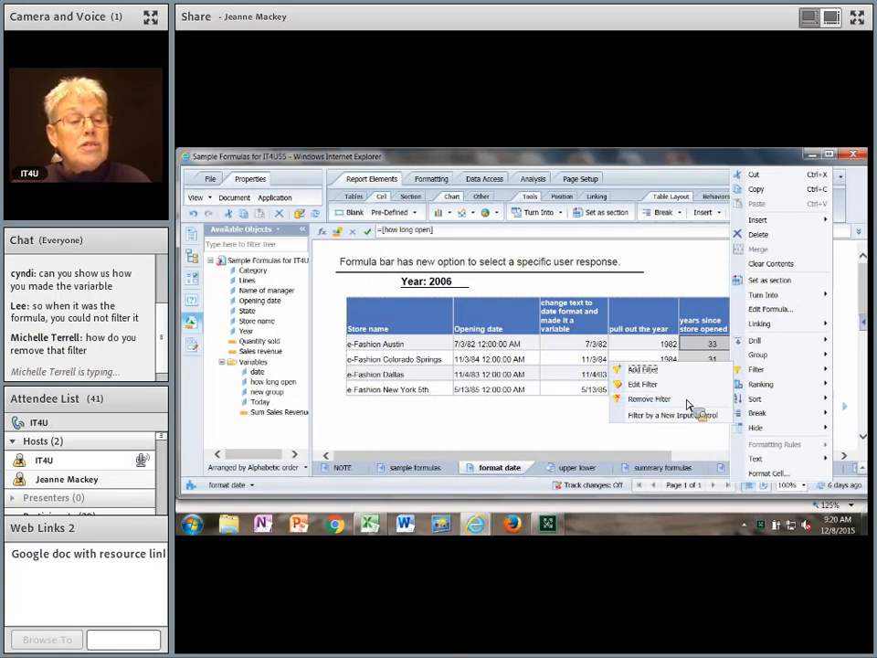
# Remove the how long open filter from the Block Result table of the format date report through the document structure and confirm the deletion
pyautogui.click(197, 349)
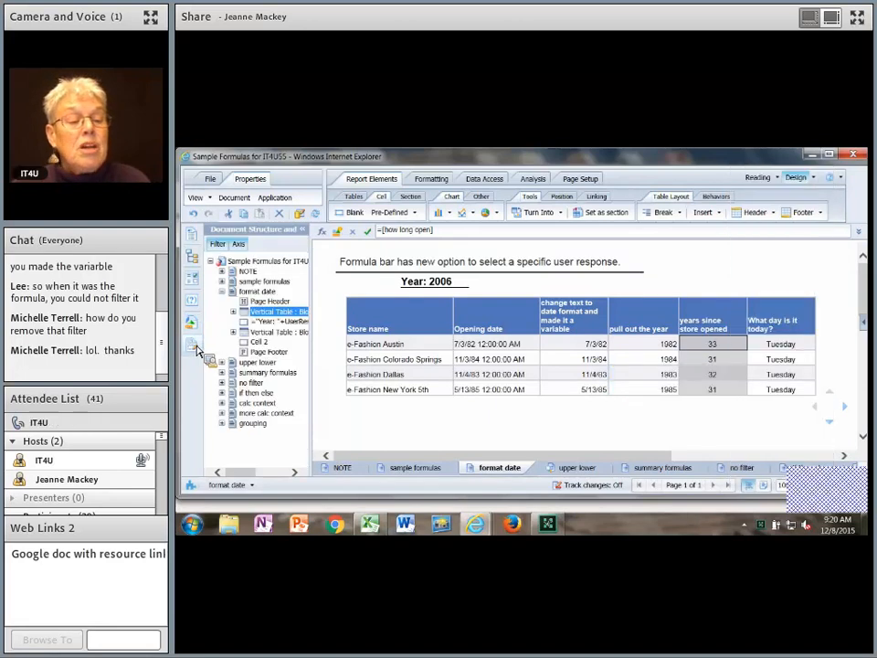
pyautogui.click(233, 313)
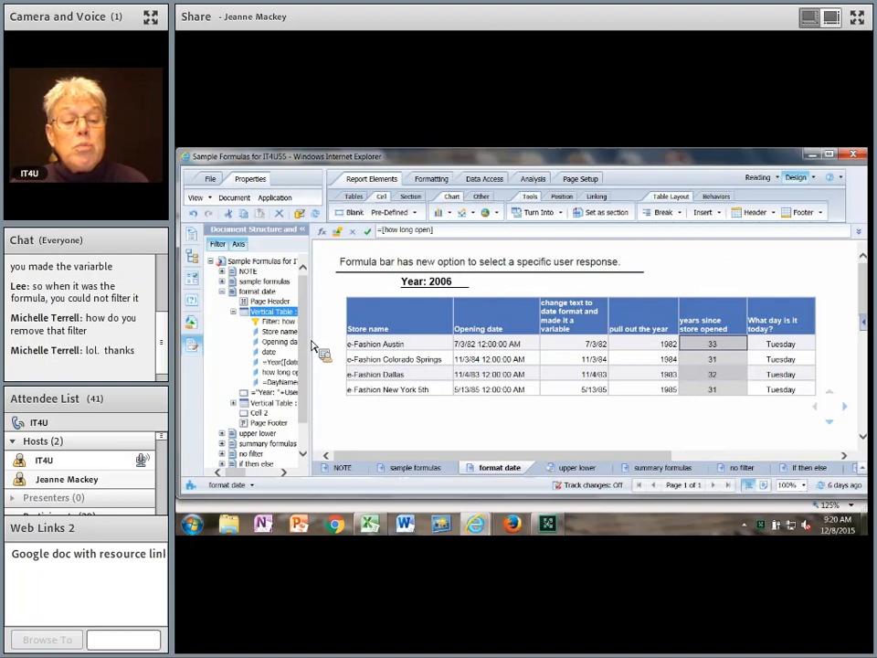
pyautogui.moveTo(313, 348); pyautogui.dragTo(364, 347)
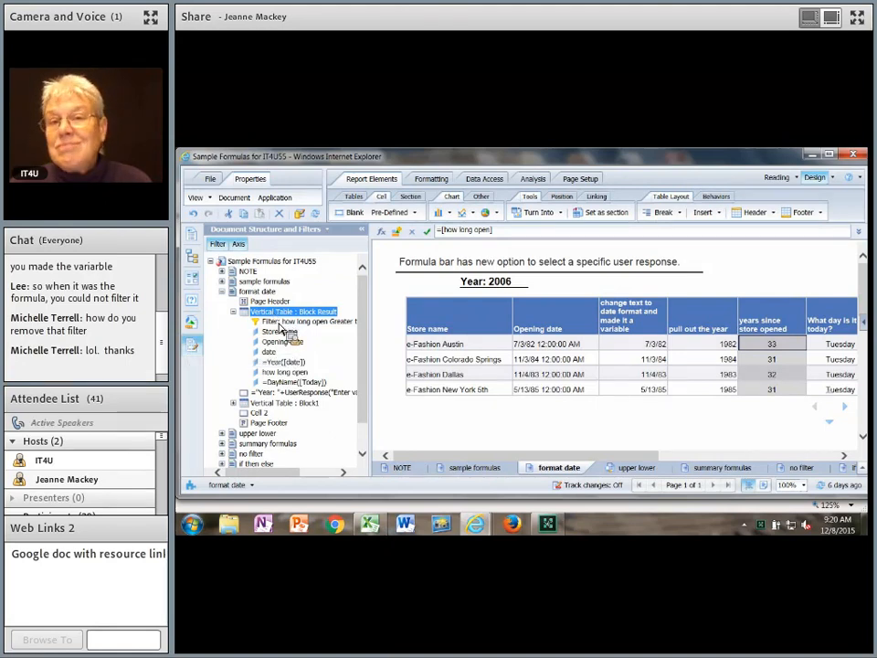
pyautogui.rightClick(285, 324)
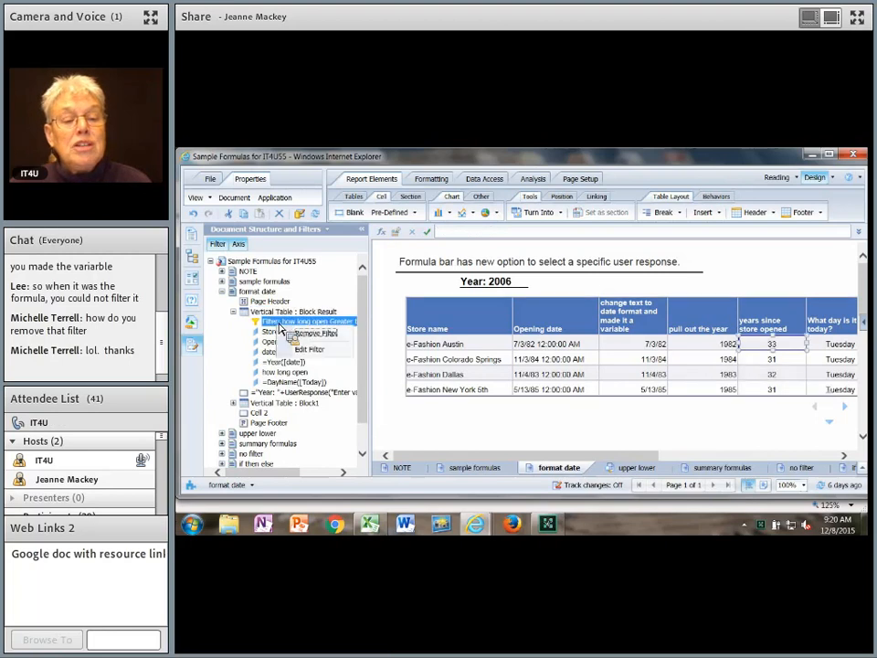
pyautogui.click(344, 348)
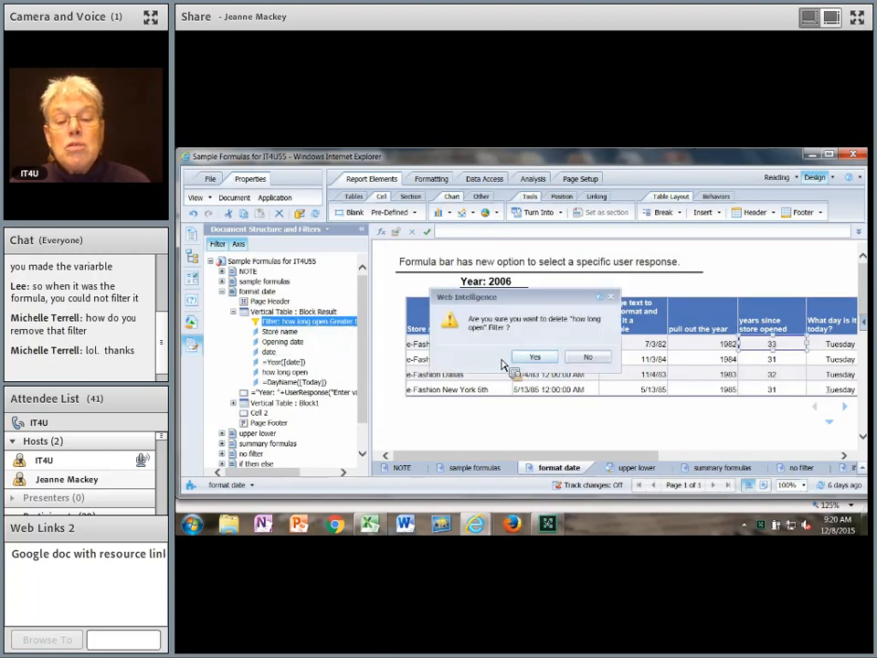
pyautogui.click(537, 358)
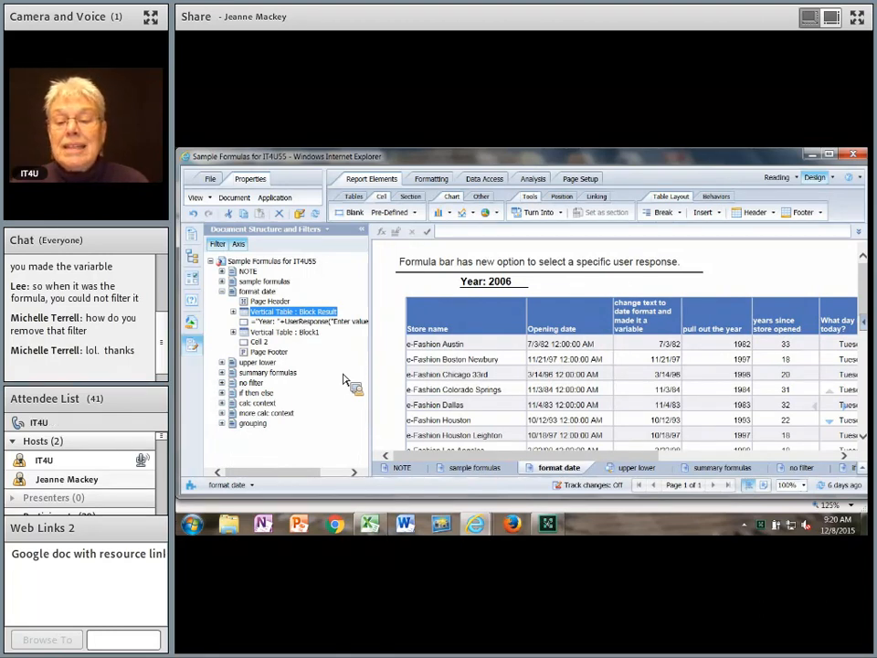
pyautogui.click(659, 346)
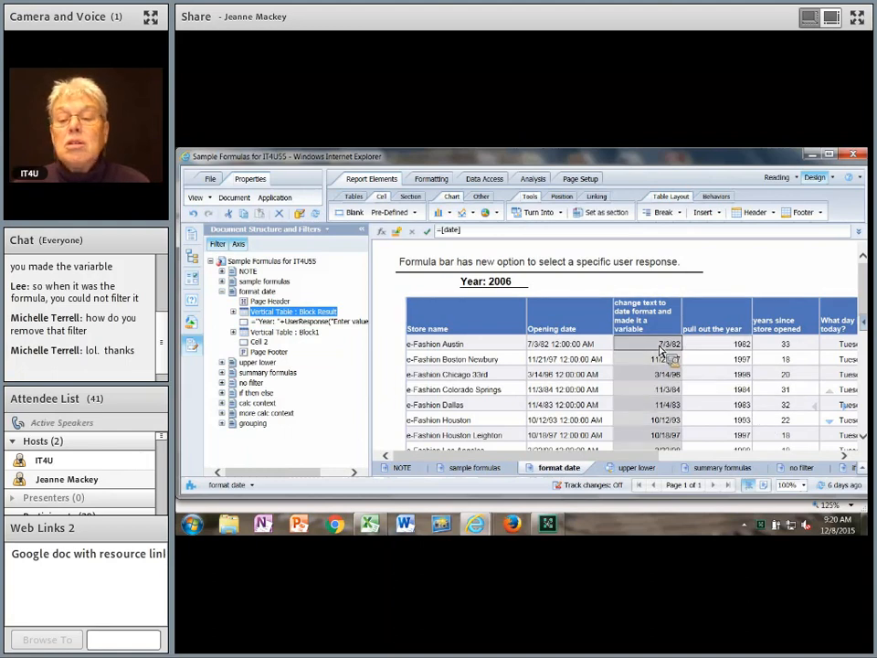
pyautogui.click(690, 345)
pyautogui.rightClick(734, 353)
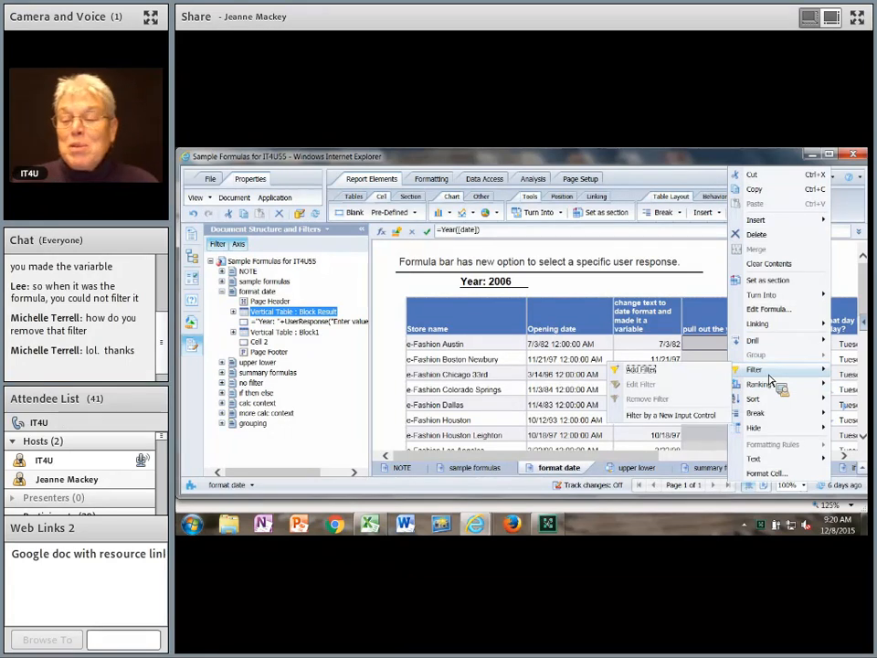
pyautogui.click(641, 370)
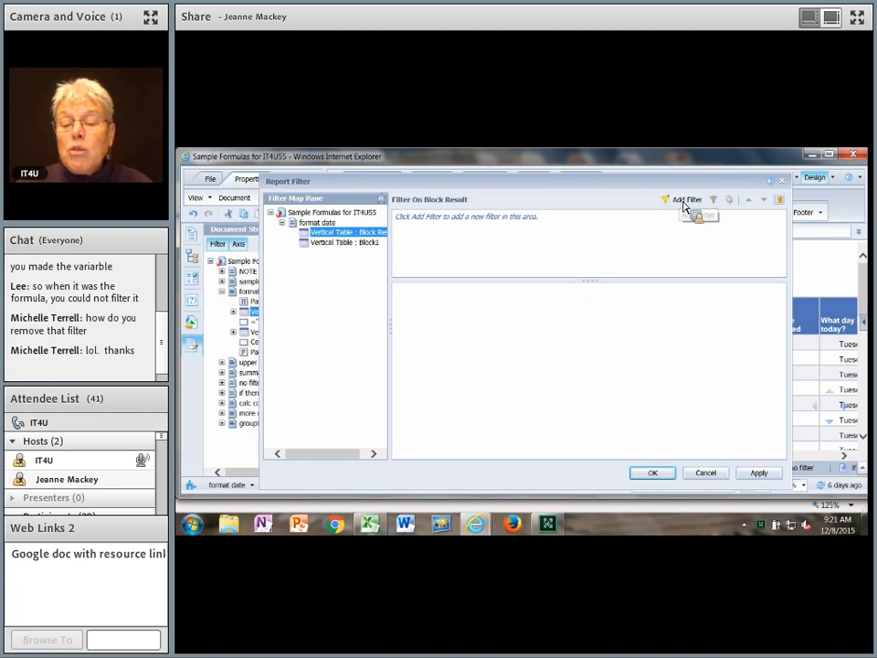
pyautogui.click(711, 477)
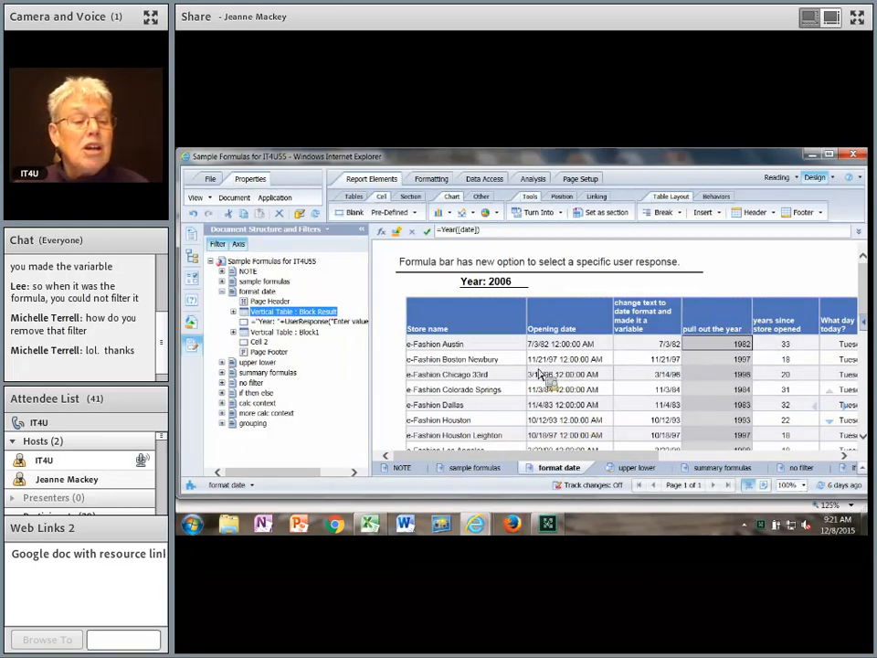
# Add a new report and insert a table containing all result objects from Category through Sales revenue
pyautogui.click(190, 324)
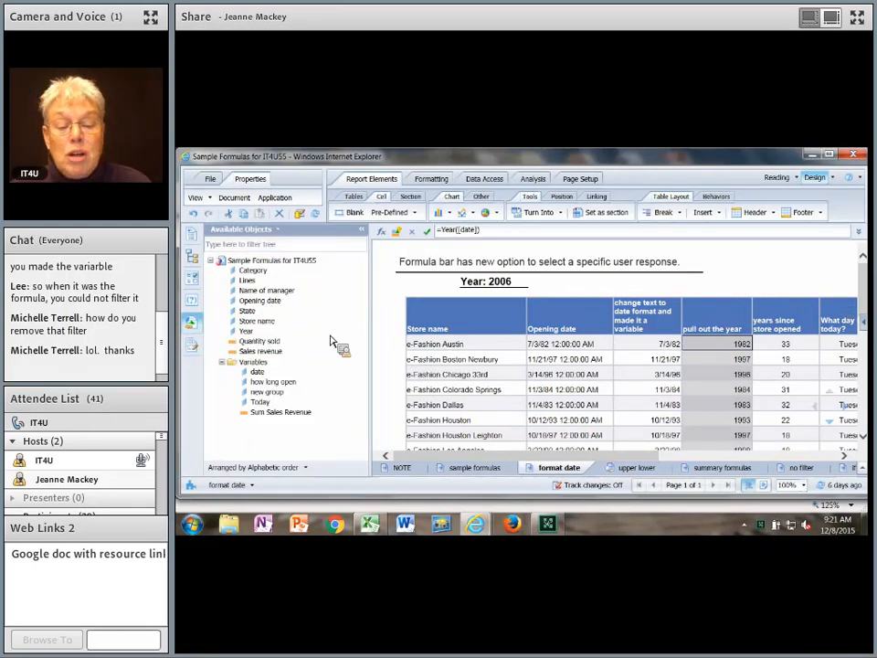
pyautogui.rightClick(463, 470)
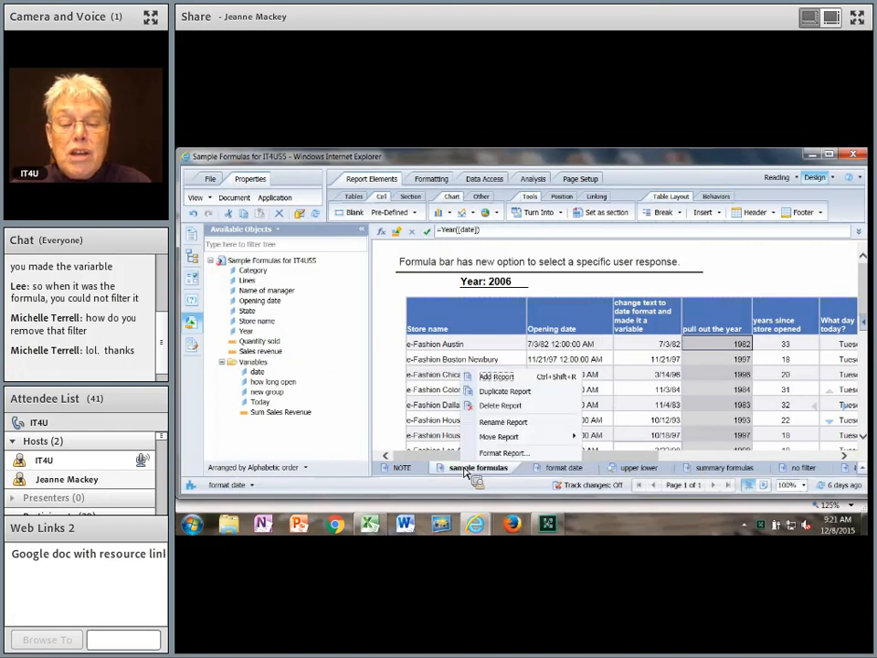
pyautogui.click(541, 380)
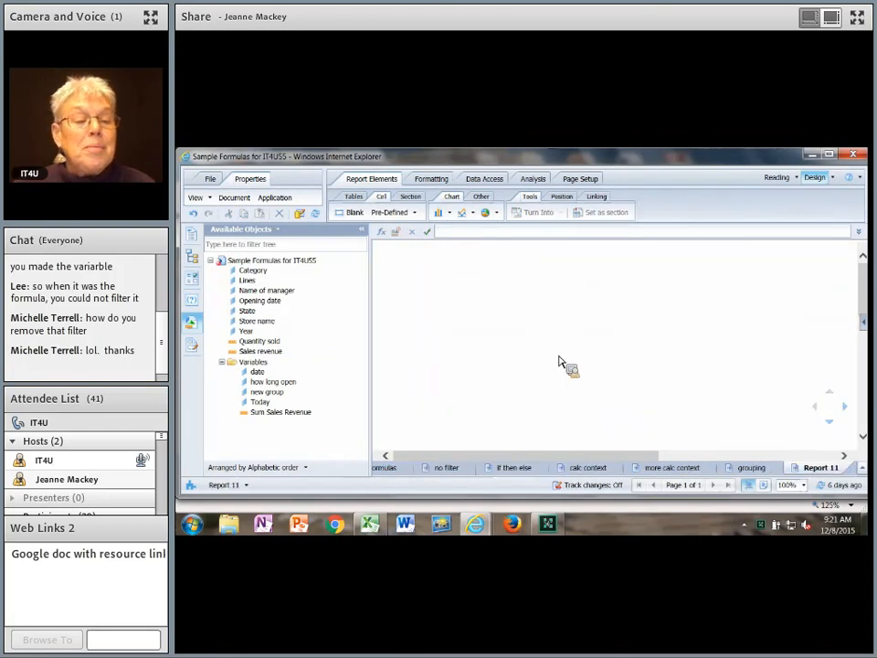
pyautogui.keyDown('shift'); pyautogui.click(264, 347); pyautogui.keyUp('shift')
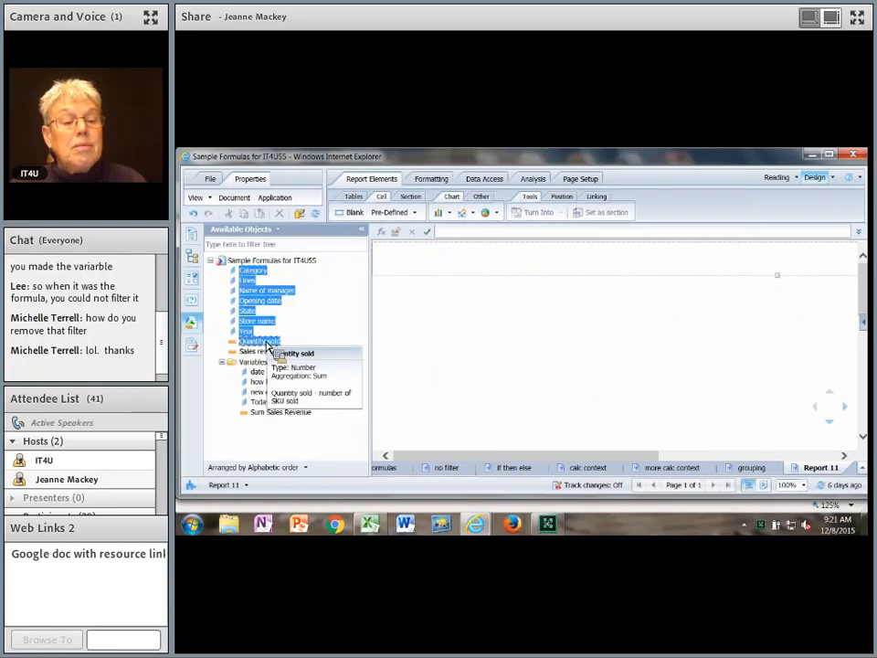
pyautogui.keyDown('shift'); pyautogui.click(252, 354); pyautogui.keyUp('shift')
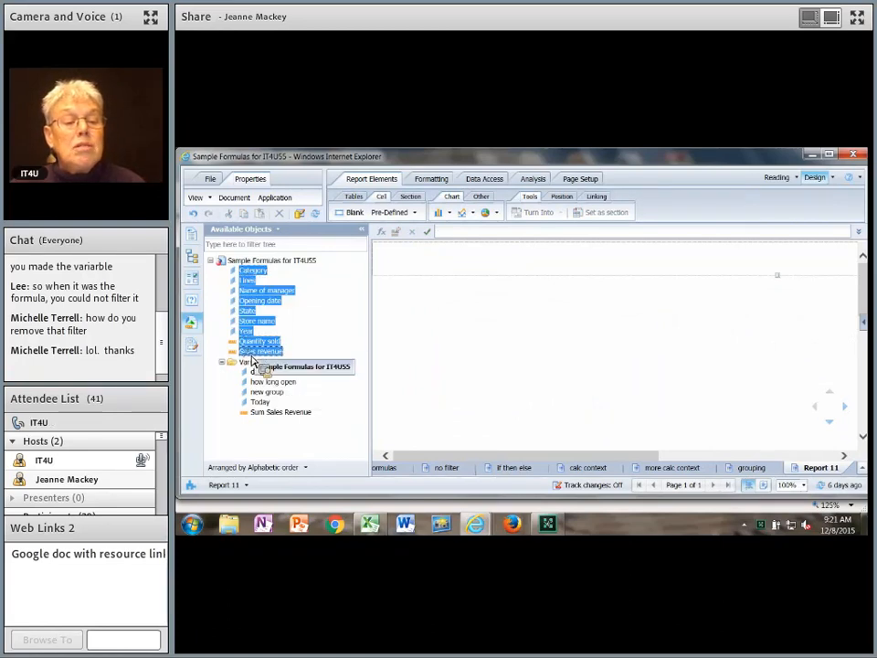
pyautogui.moveTo(256, 288); pyautogui.dragTo(462, 333)
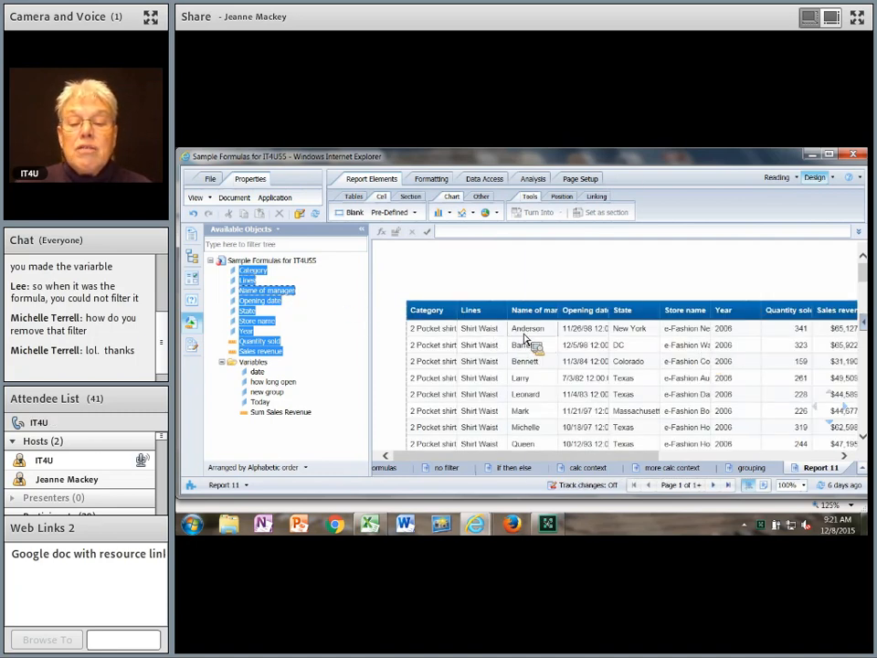
# Delete the Name of manager, Opening date and Category columns from the new report's table
pyautogui.rightClick(525, 341)
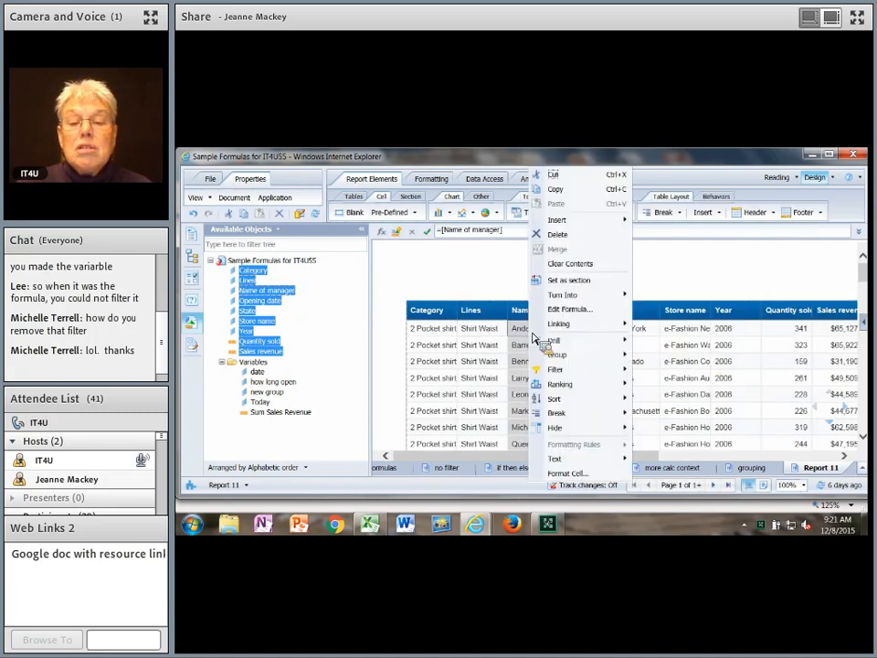
pyautogui.click(567, 235)
pyautogui.click(533, 329)
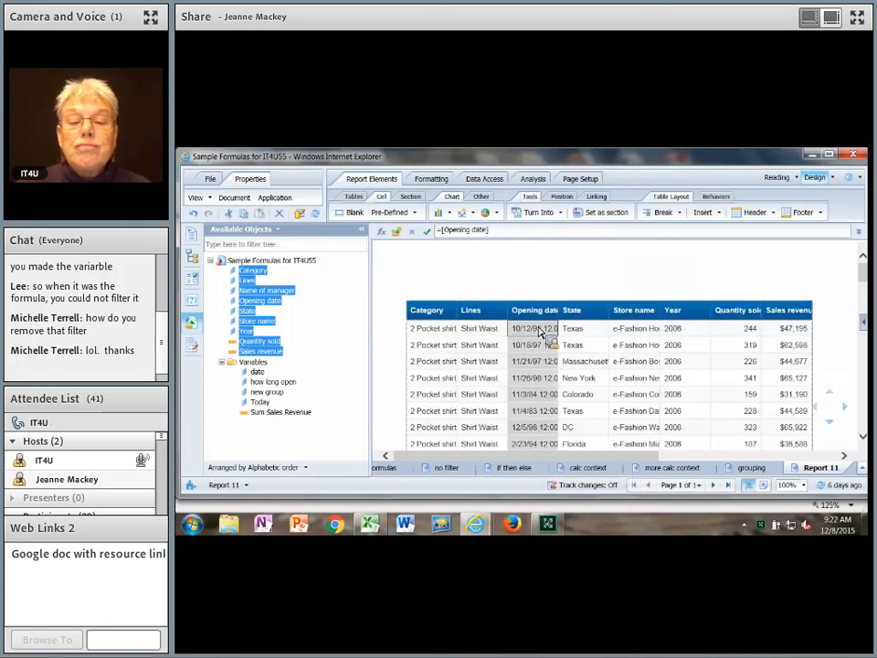
pyautogui.rightClick(532, 331)
pyautogui.click(564, 239)
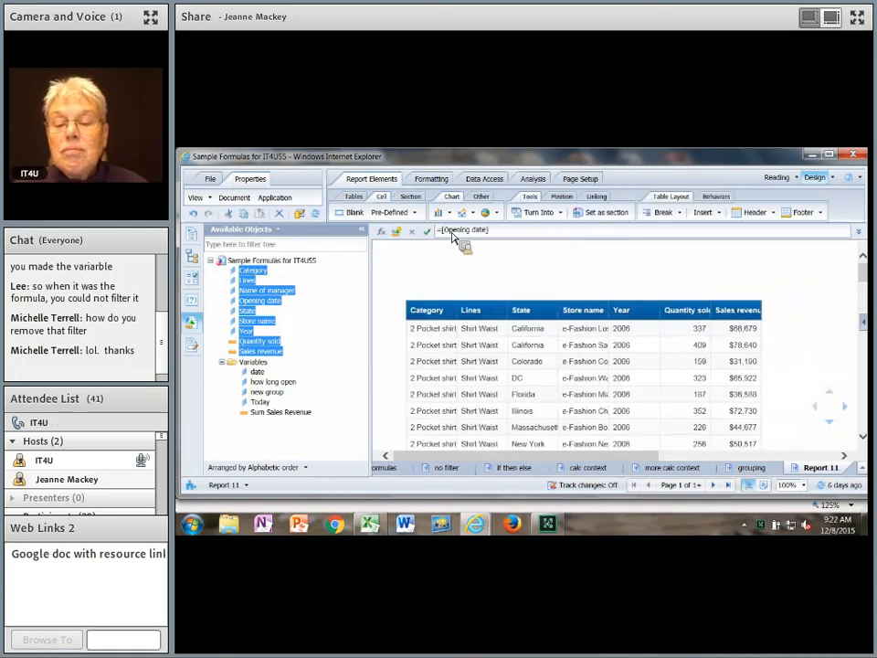
pyautogui.click(701, 330)
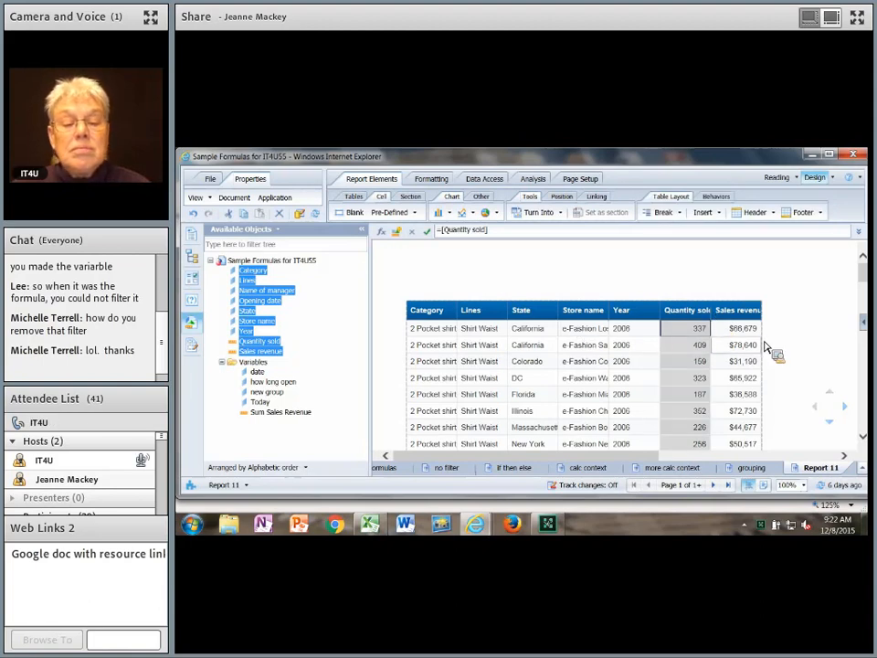
pyautogui.rightClick(440, 334)
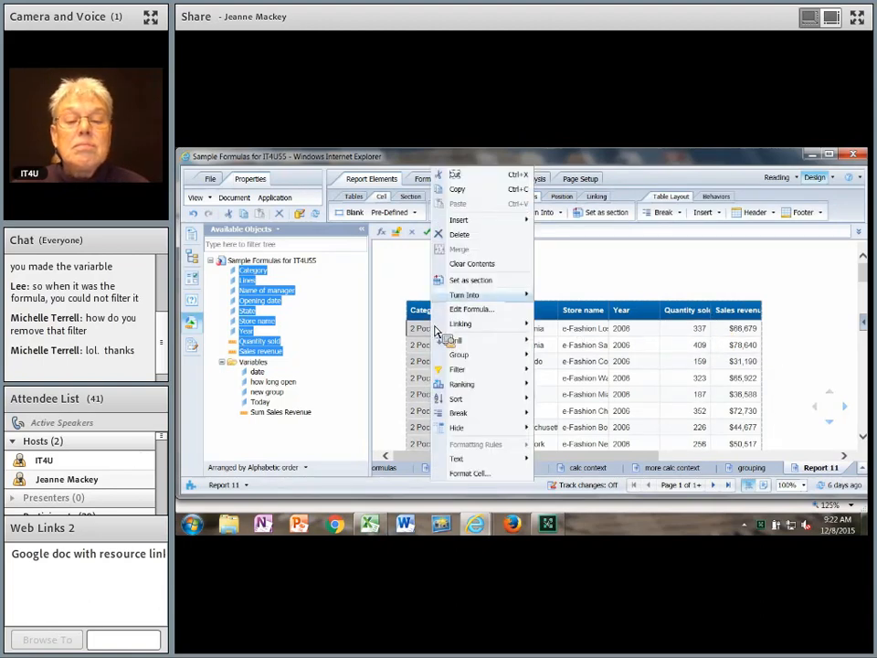
pyautogui.click(473, 234)
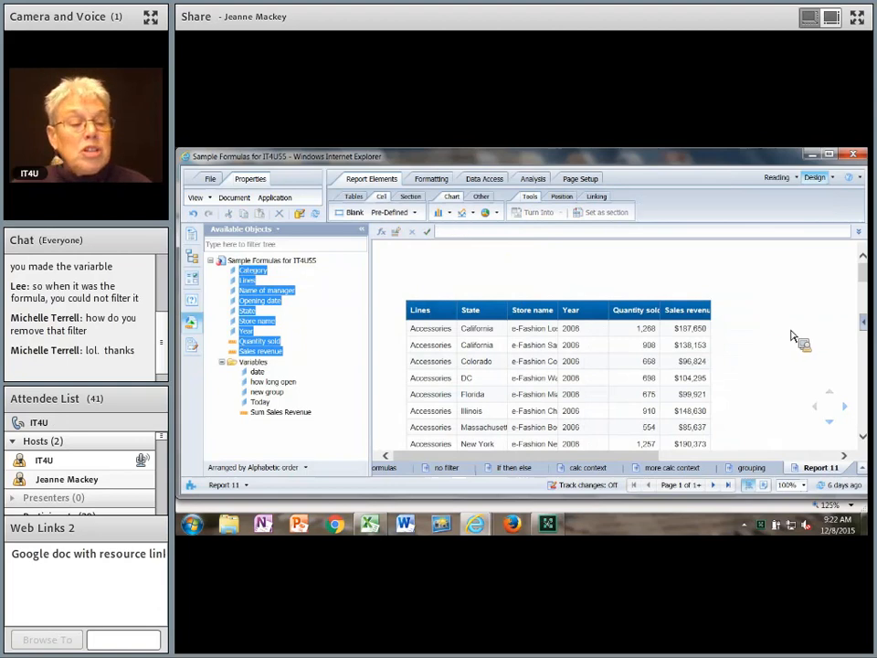
# Delete the Lines and Store name columns so the measures aggregate by State and Year
pyautogui.click(256, 343)
pyautogui.moveTo(230, 355); pyautogui.dragTo(444, 272)
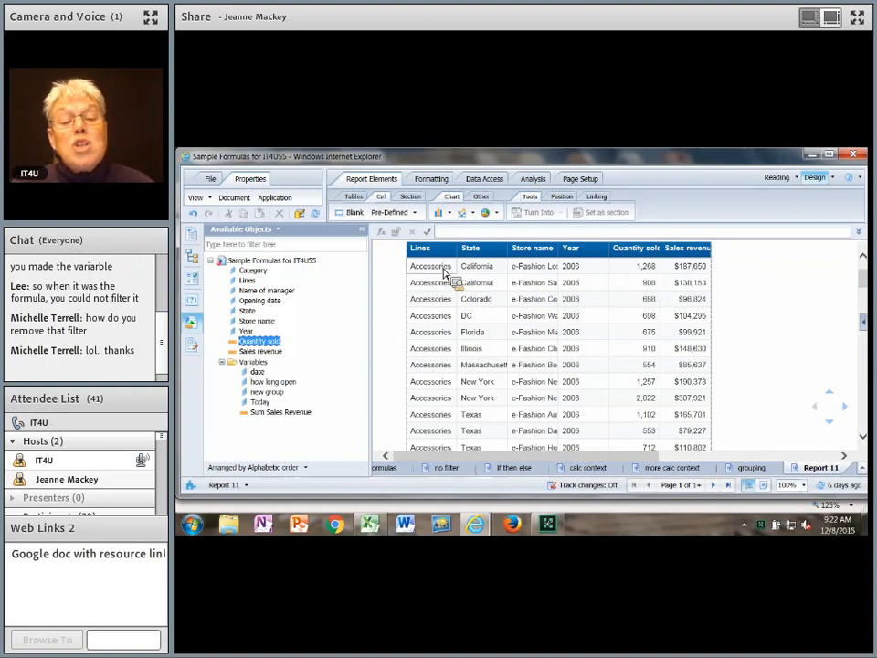
pyautogui.rightClick(444, 272)
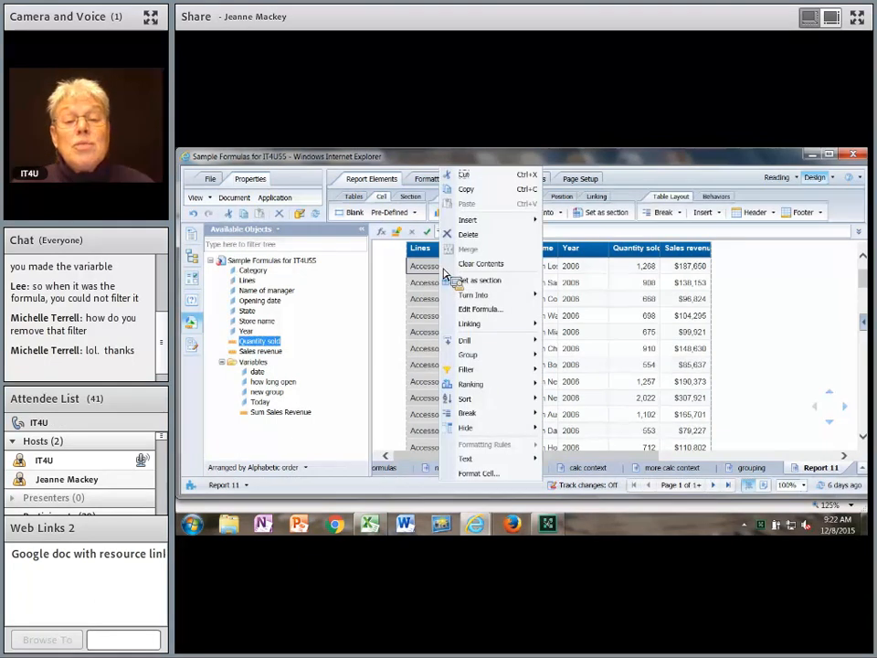
pyautogui.click(477, 235)
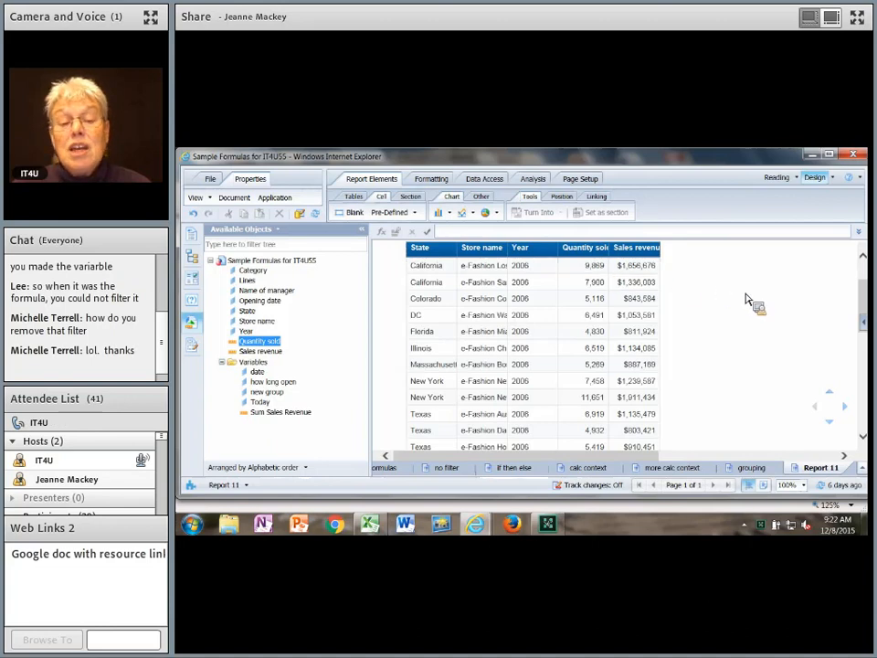
pyautogui.click(476, 268)
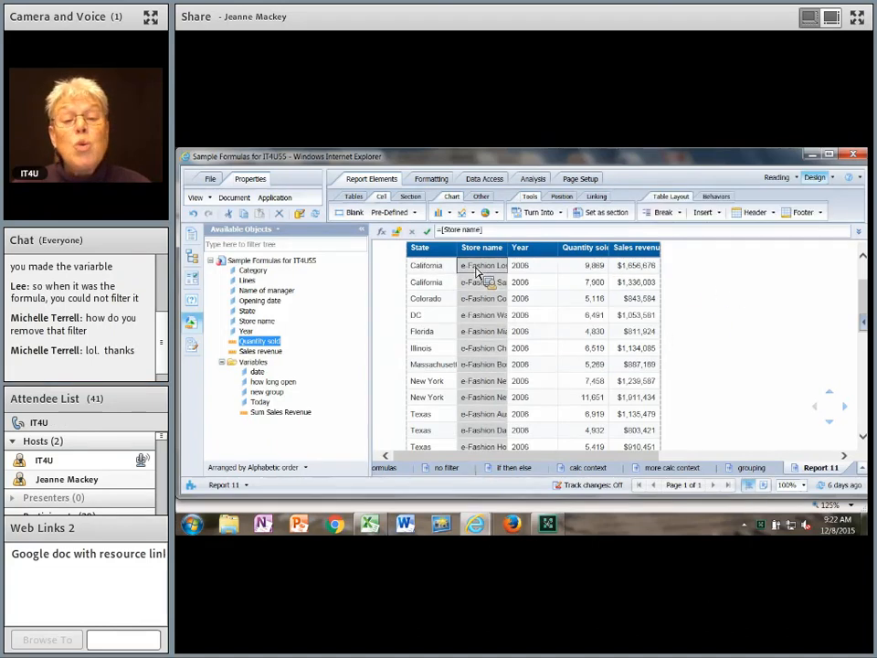
pyautogui.rightClick(476, 268)
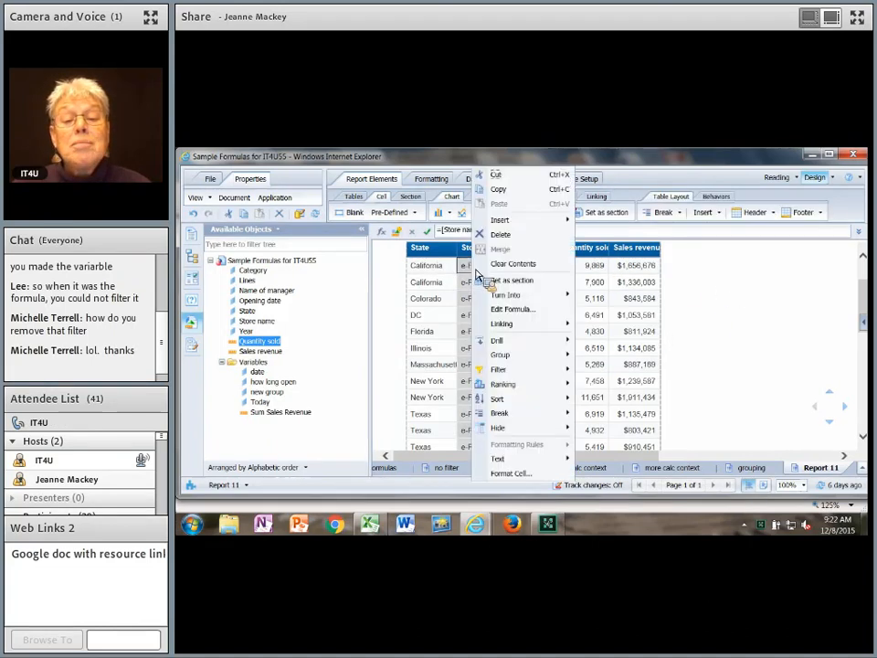
pyautogui.click(525, 240)
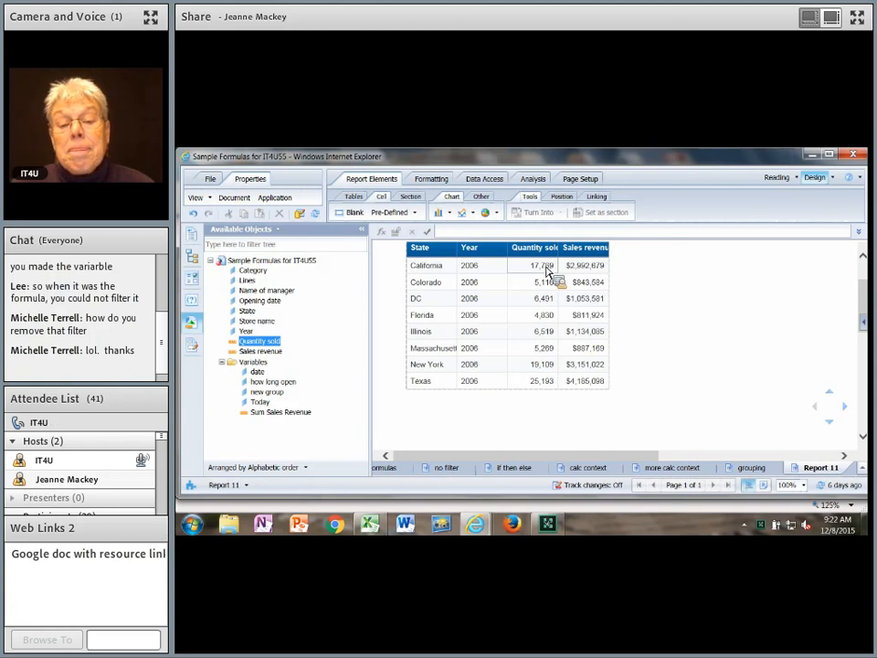
# Delete the Quantity sold column from the table
pyautogui.click(443, 270)
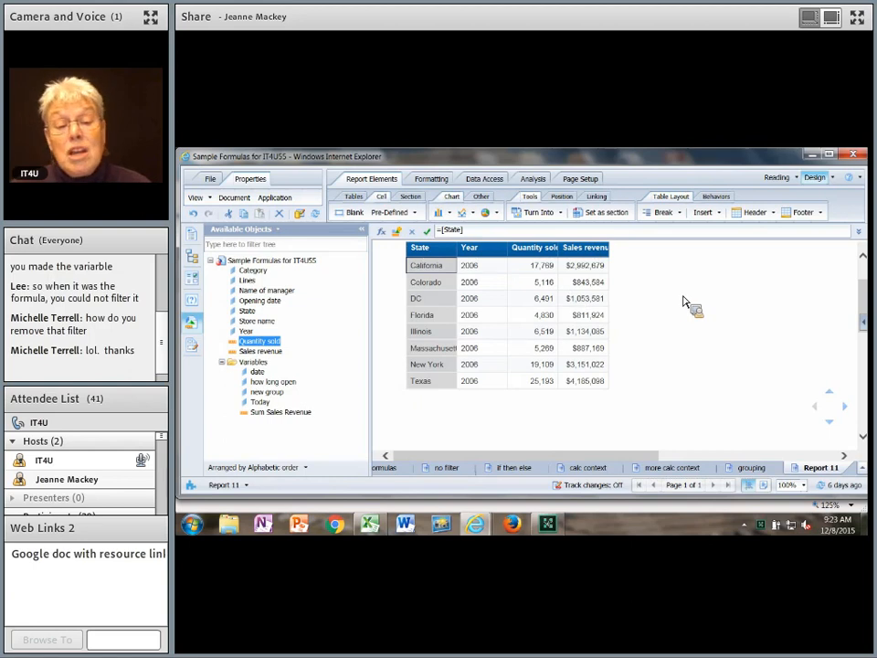
pyautogui.rightClick(551, 267)
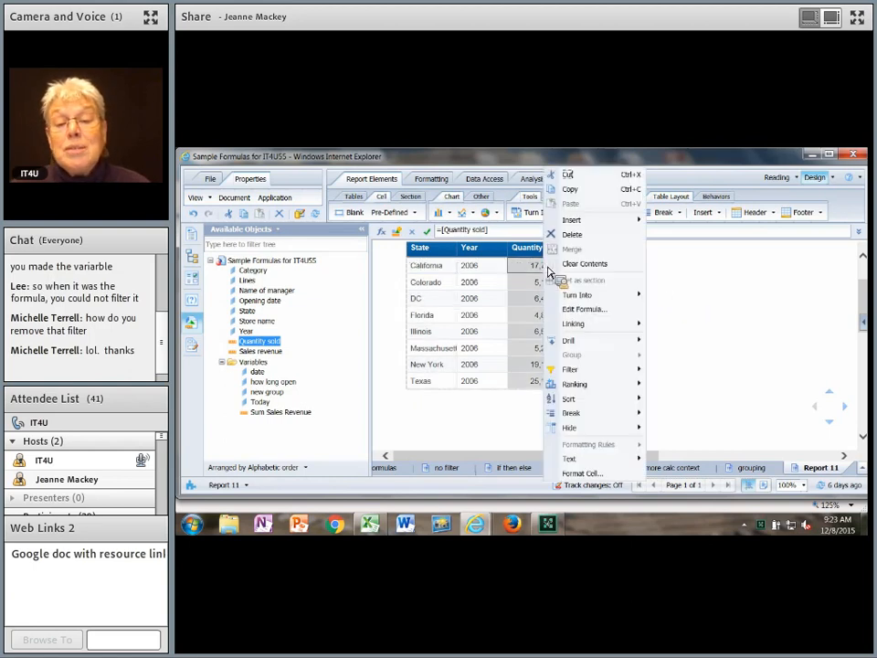
pyautogui.click(585, 235)
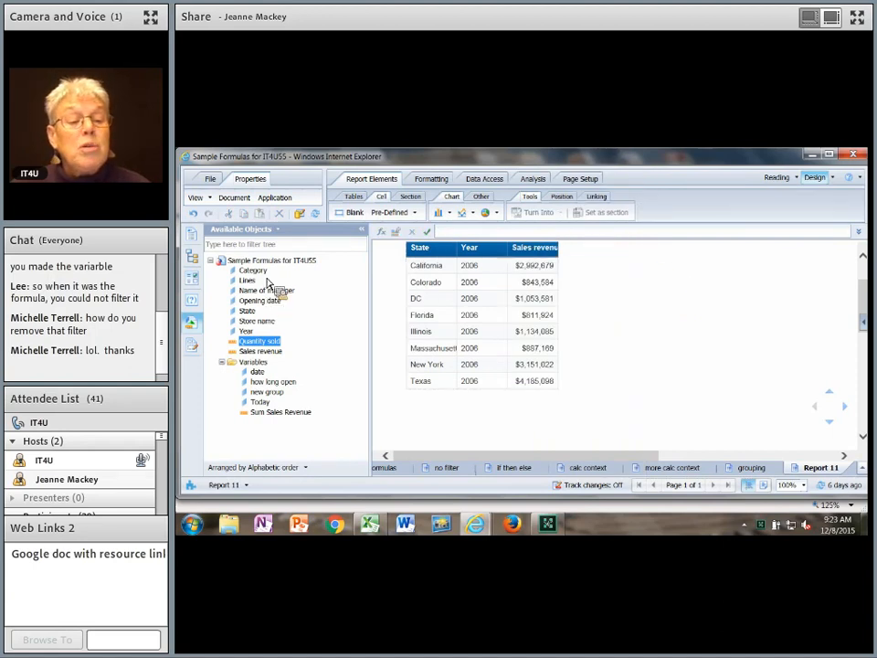
# Insert Store name between the State and Year columns and autofit its column width to the full store names
pyautogui.click(259, 322)
pyautogui.moveTo(260, 325); pyautogui.dragTo(459, 270)
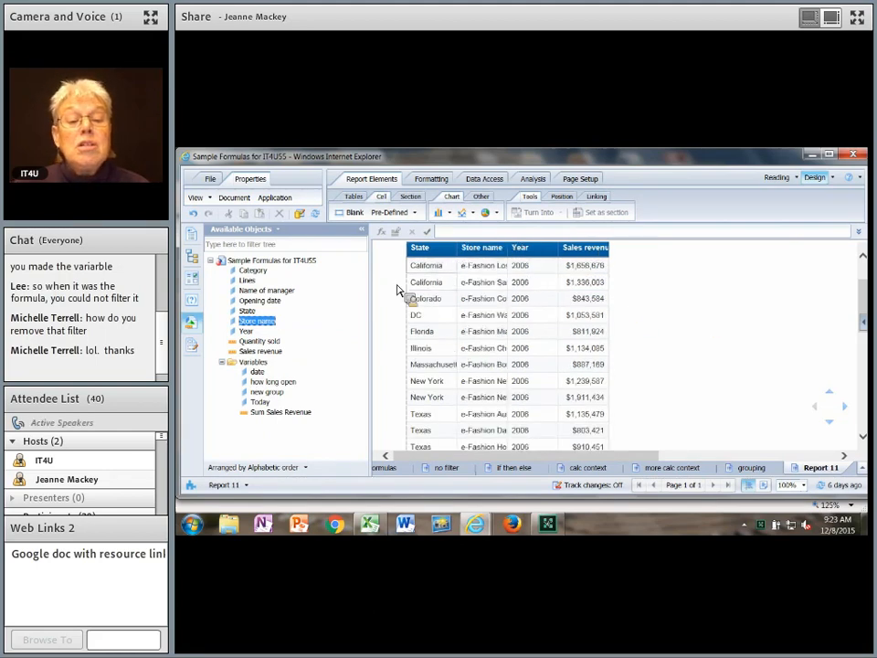
pyautogui.click(511, 260)
pyautogui.doubleClick(509, 256)
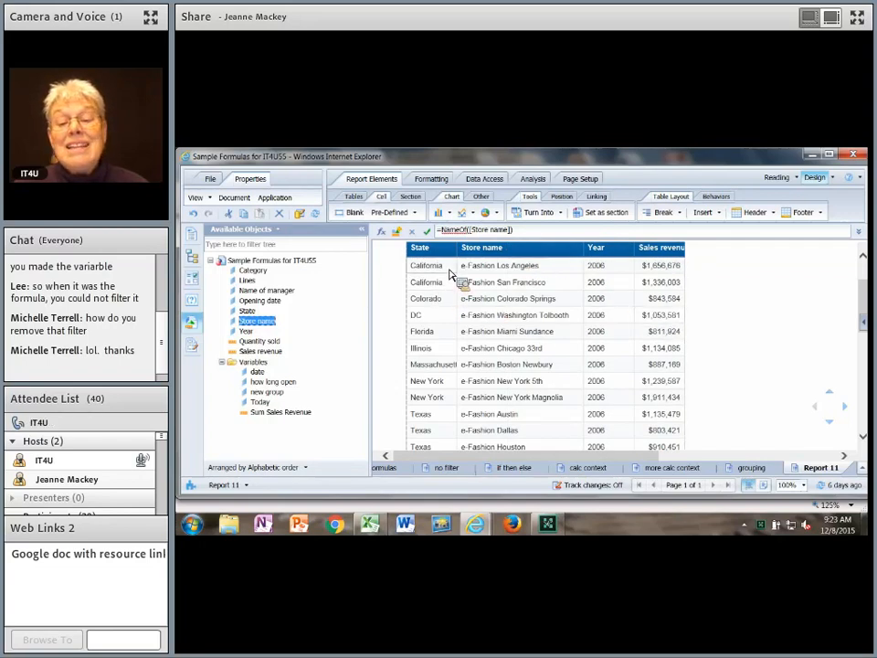
pyautogui.scroll(-2, 728, 343)
pyautogui.scroll(3, 728, 343)
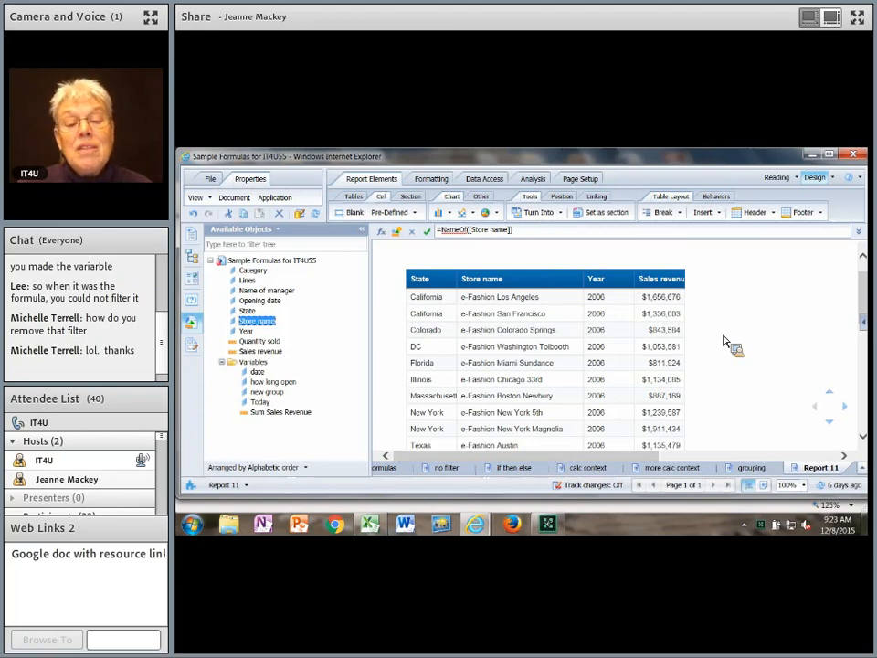
pyautogui.scroll(-2, 725, 341)
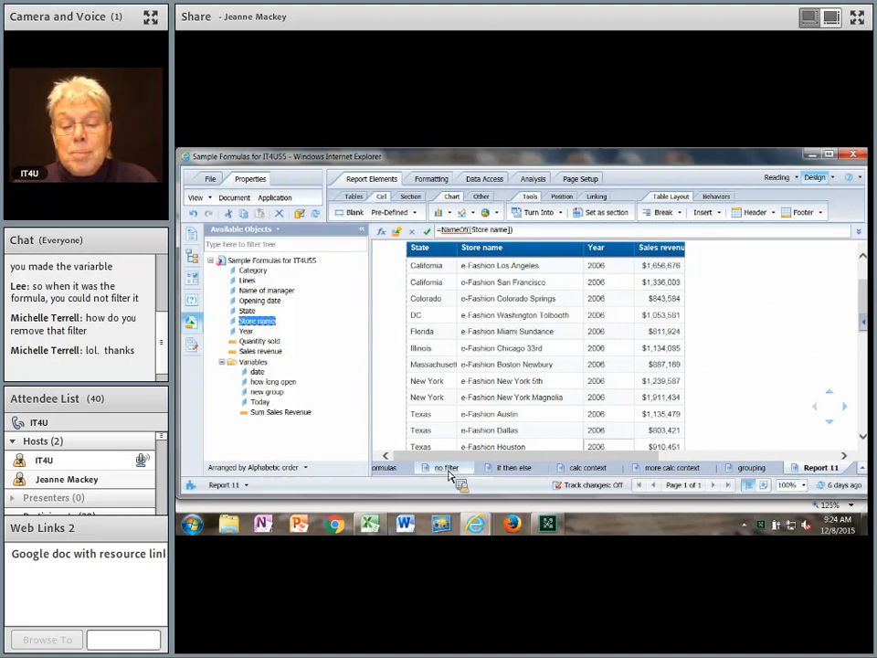
# On the no filter report, inspect the formulas of the Sum (no filter) total and the Lines column
pyautogui.click(447, 470)
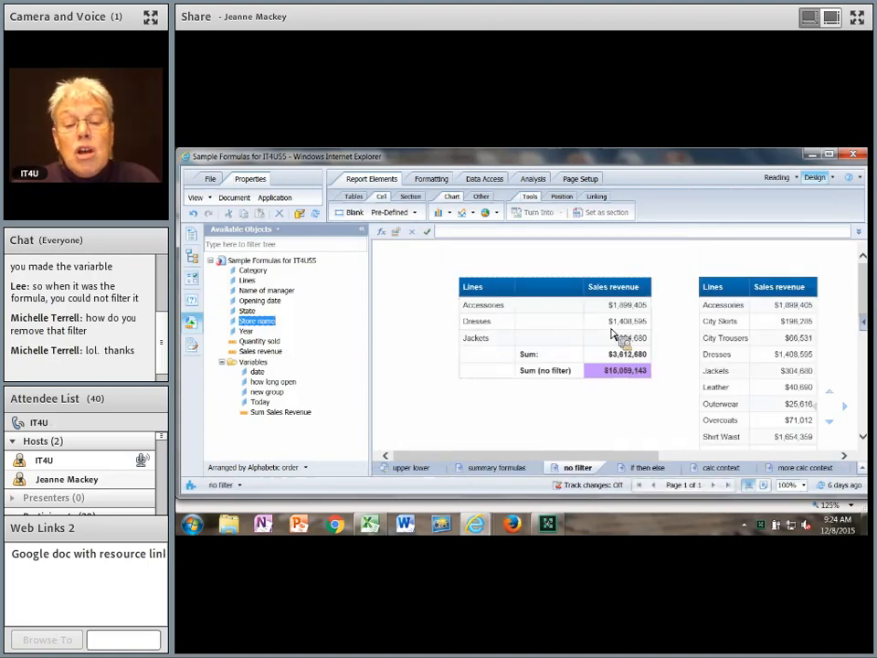
pyautogui.click(631, 378)
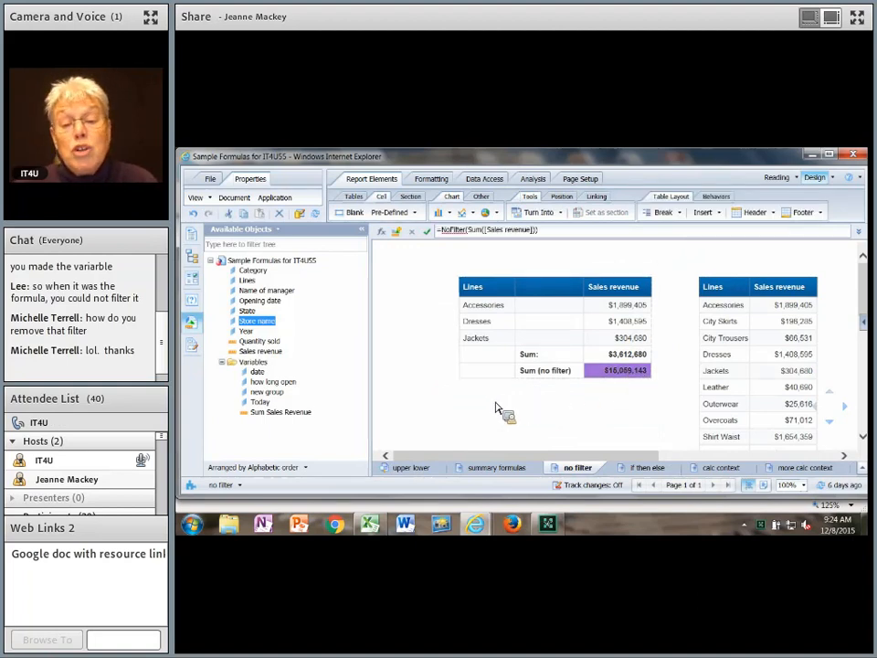
pyautogui.click(502, 319)
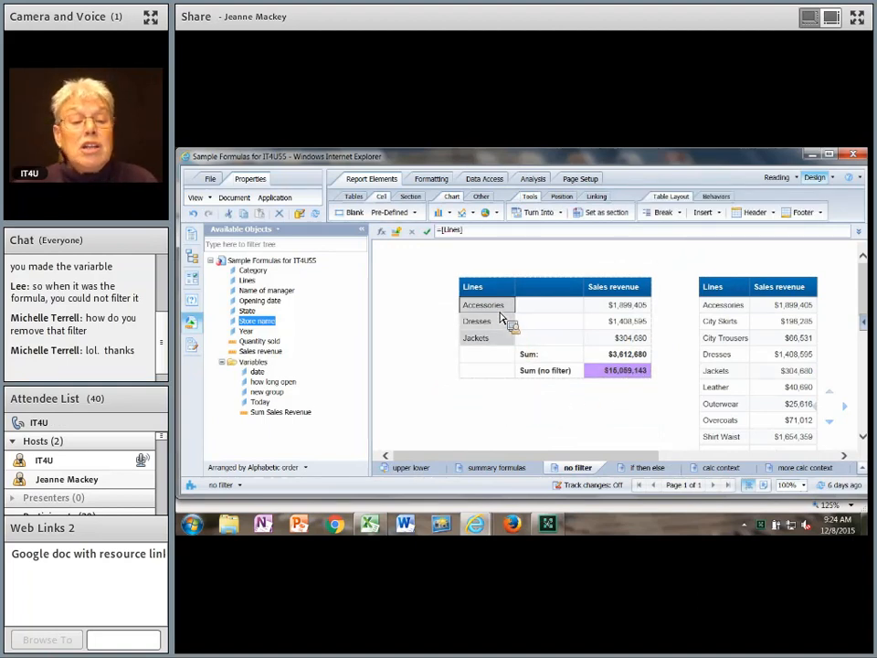
# Check the filter applied to the no filter report's first table in the document structure, and review the unfiltered sum's formula
pyautogui.click(192, 346)
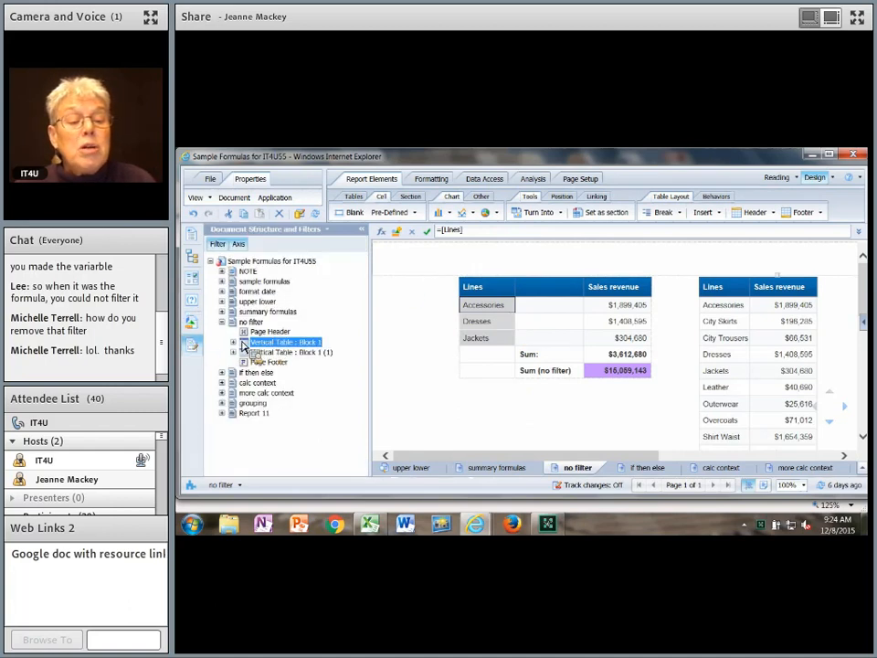
pyautogui.click(234, 343)
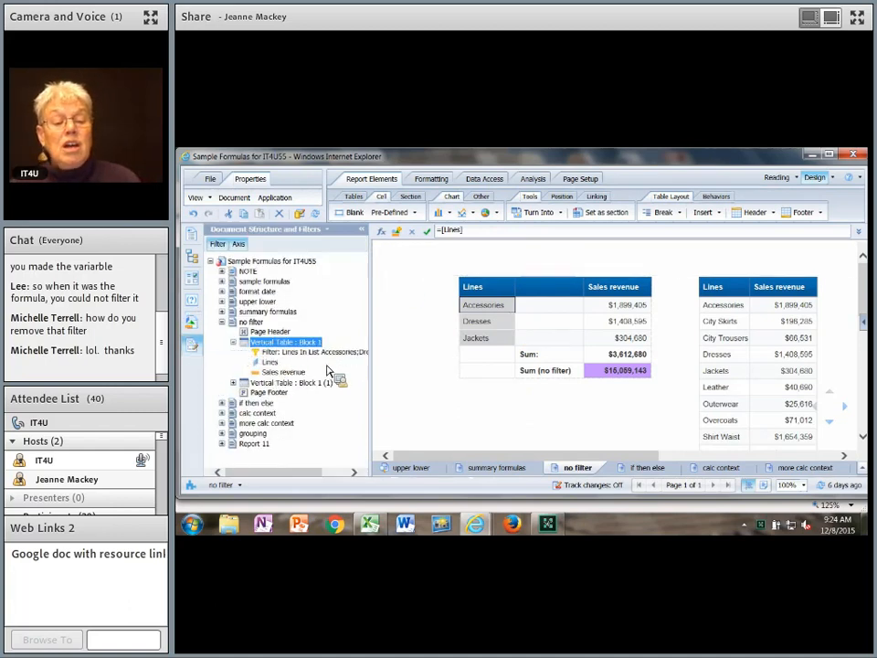
pyautogui.moveTo(376, 384); pyautogui.dragTo(428, 386)
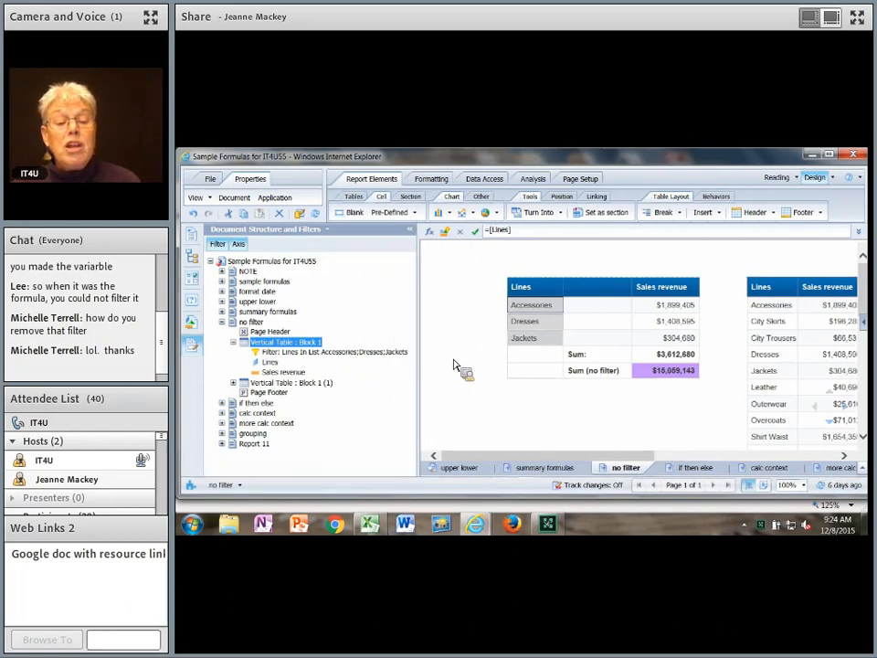
pyautogui.moveTo(434, 373); pyautogui.dragTo(365, 366)
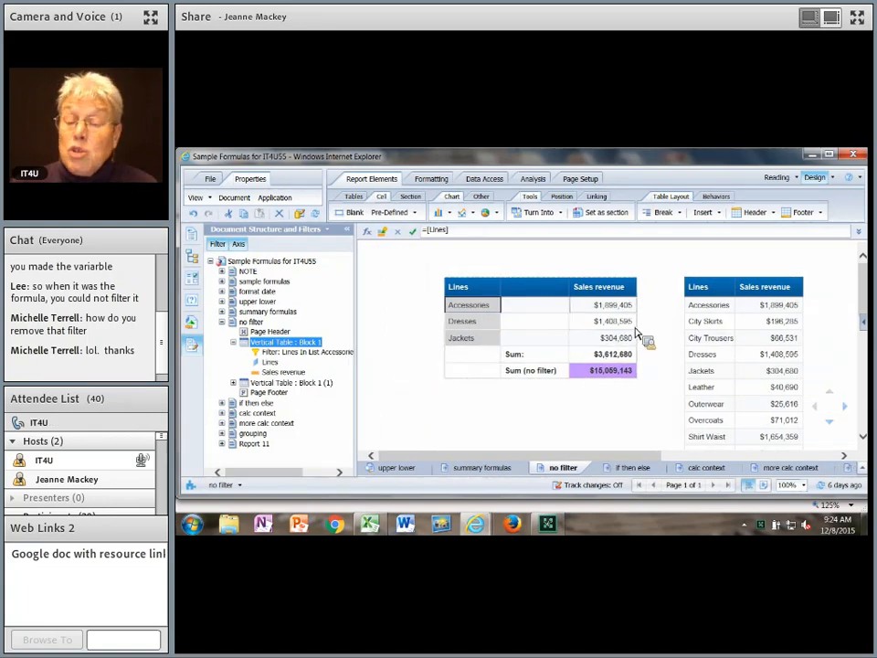
pyautogui.click(586, 375)
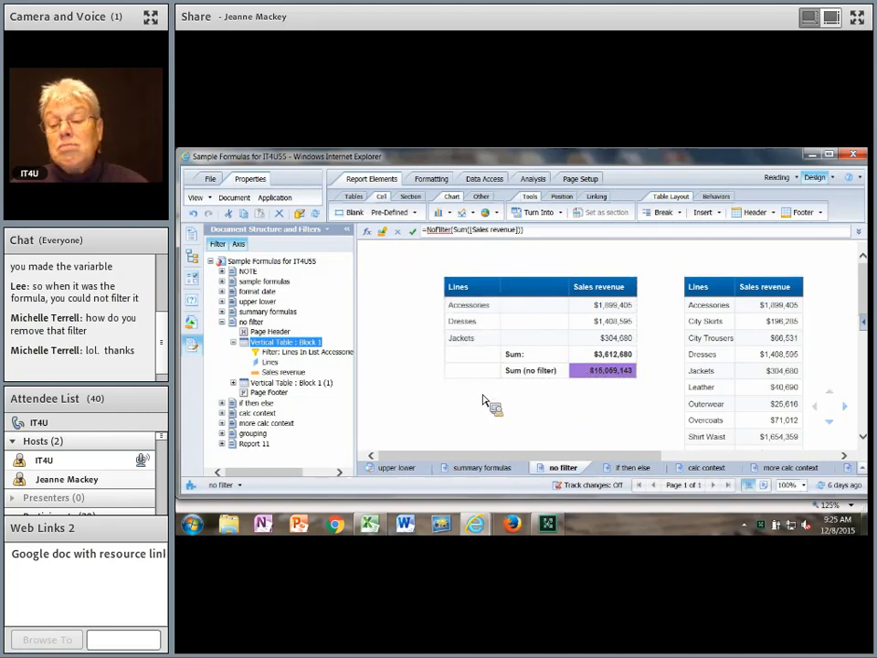
# Read the QuerySummary cell's query properties and definition on the summary formulas report, and view the PromptSummary cell beside it
pyautogui.click(493, 467)
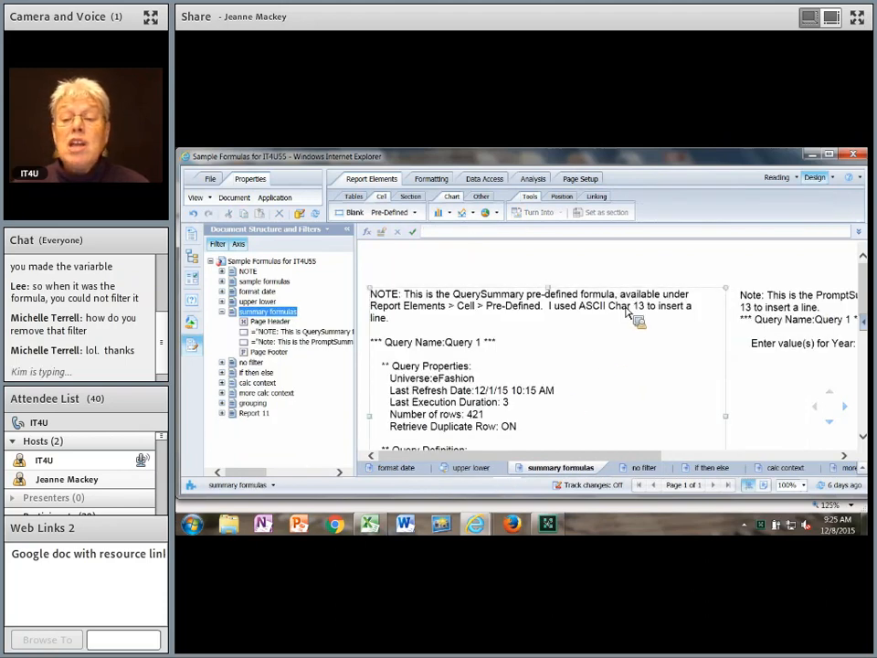
pyautogui.click(484, 316)
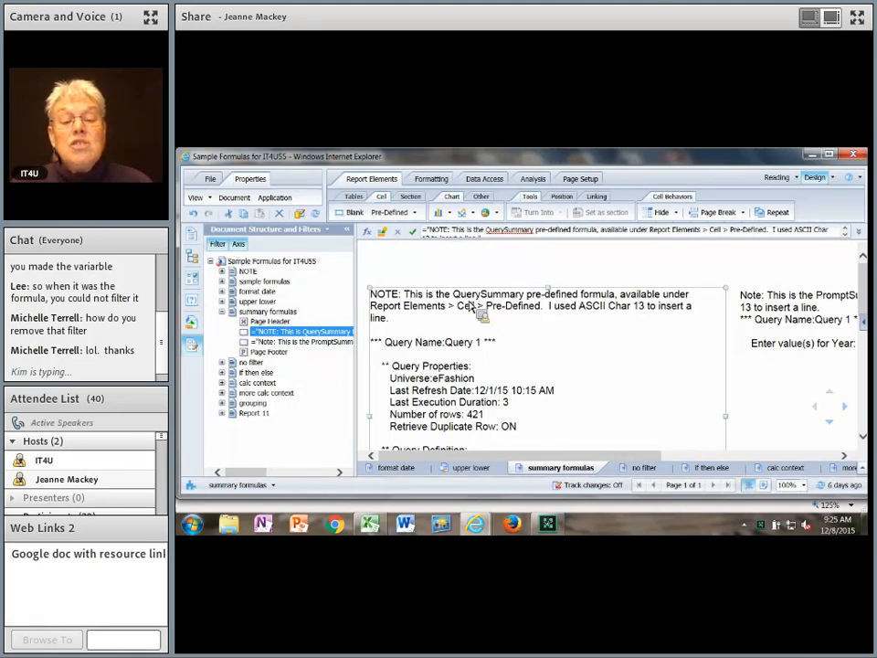
pyautogui.scroll(-1, 555, 336)
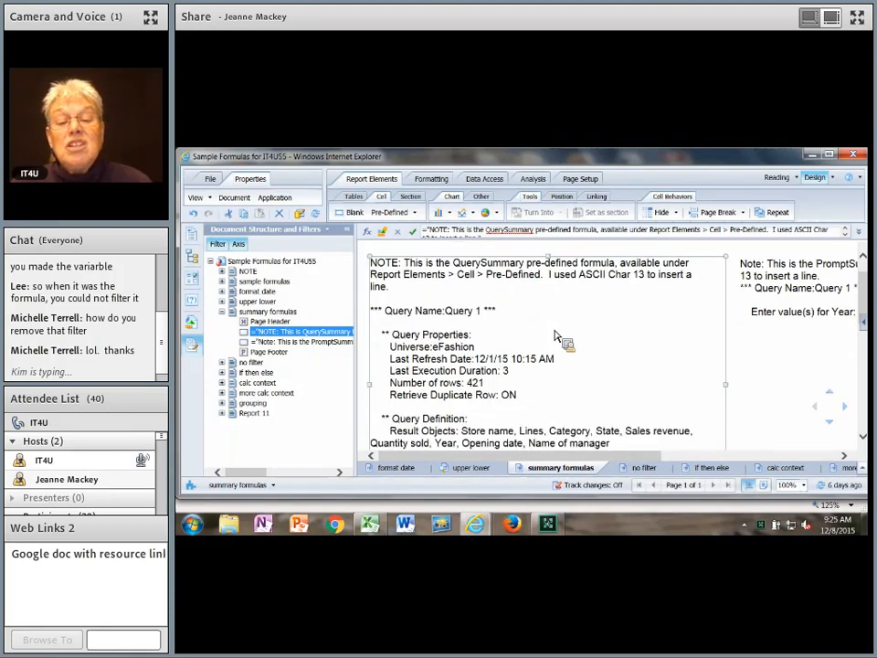
pyautogui.scroll(-1, 553, 334)
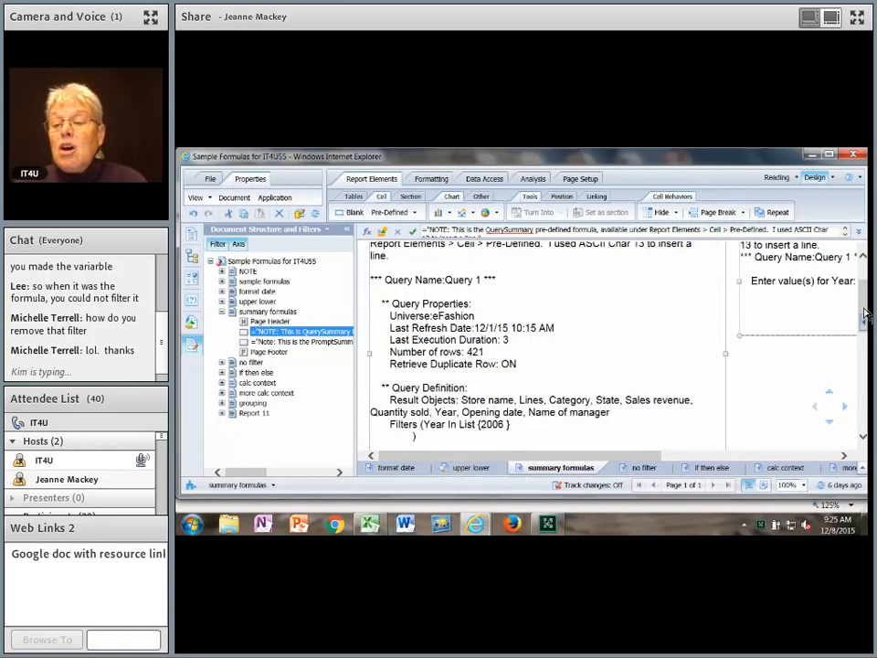
pyautogui.moveTo(650, 456); pyautogui.dragTo(713, 457)
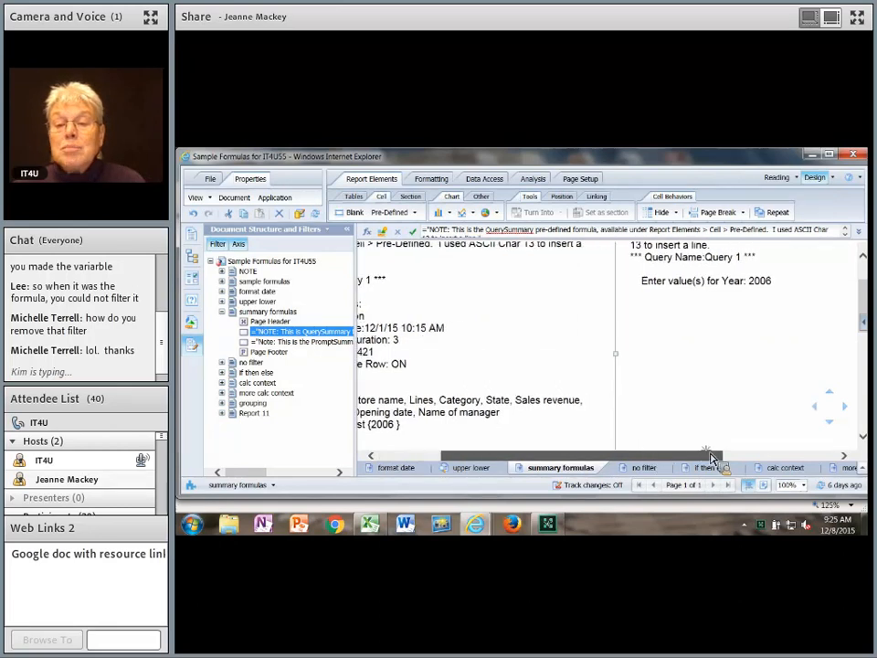
pyautogui.scroll(1, 746, 429)
pyautogui.scroll(1, 746, 430)
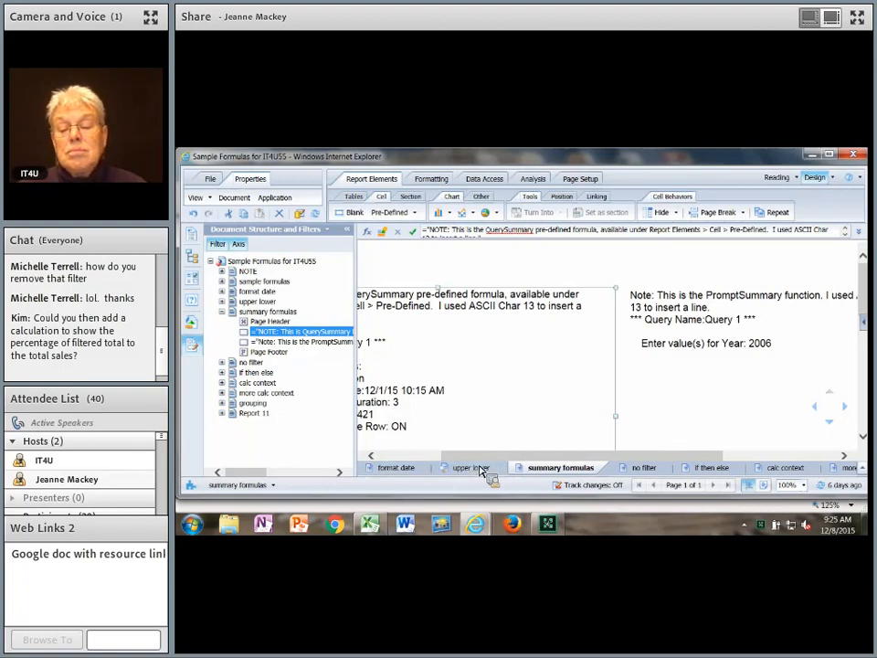
# Review the unfiltered sum's formula on the no filter report, and examine the PromptSummary cell on the summary formulas report
pyautogui.click(644, 468)
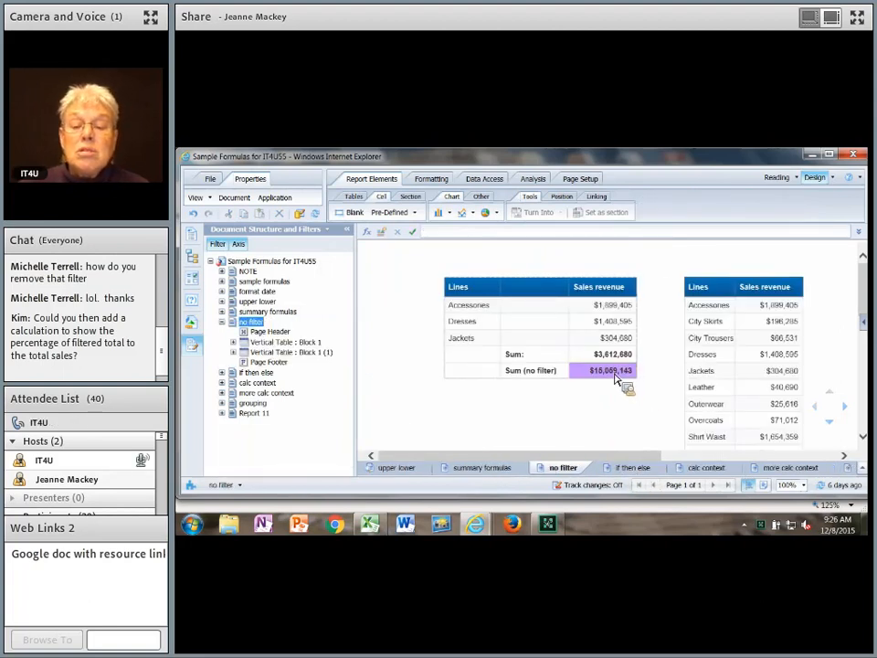
pyautogui.click(614, 373)
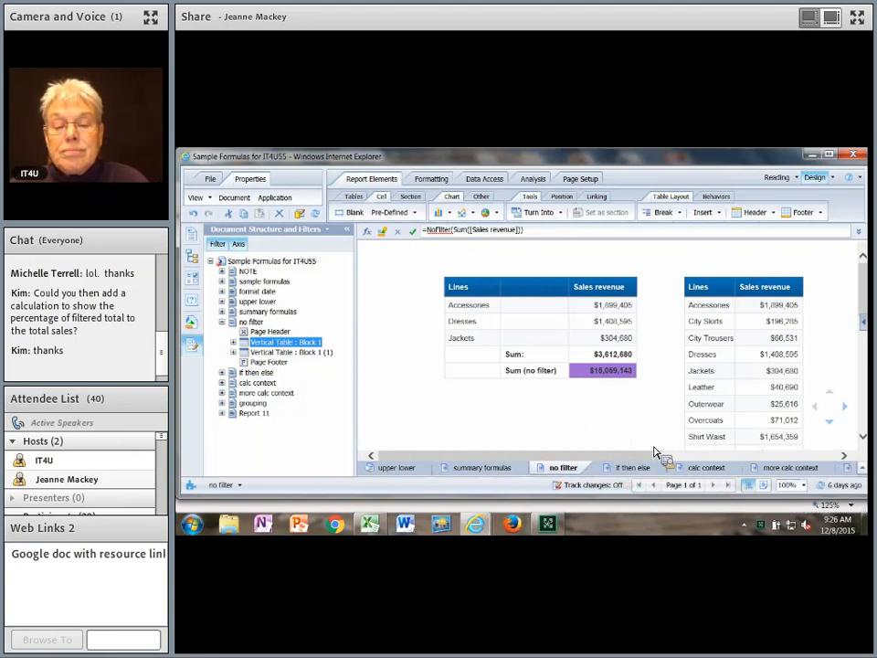
pyautogui.click(503, 469)
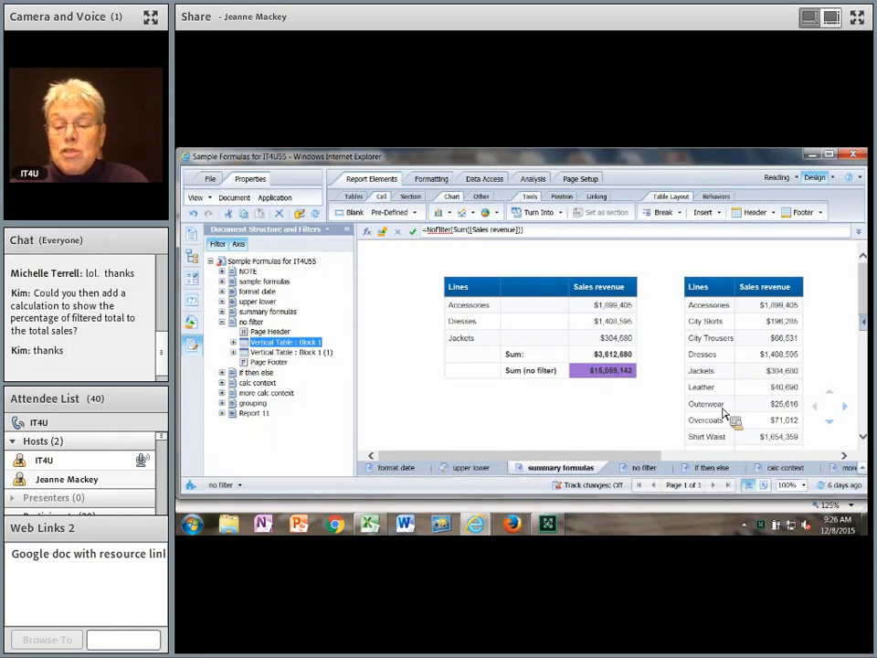
pyautogui.moveTo(660, 462); pyautogui.dragTo(716, 463)
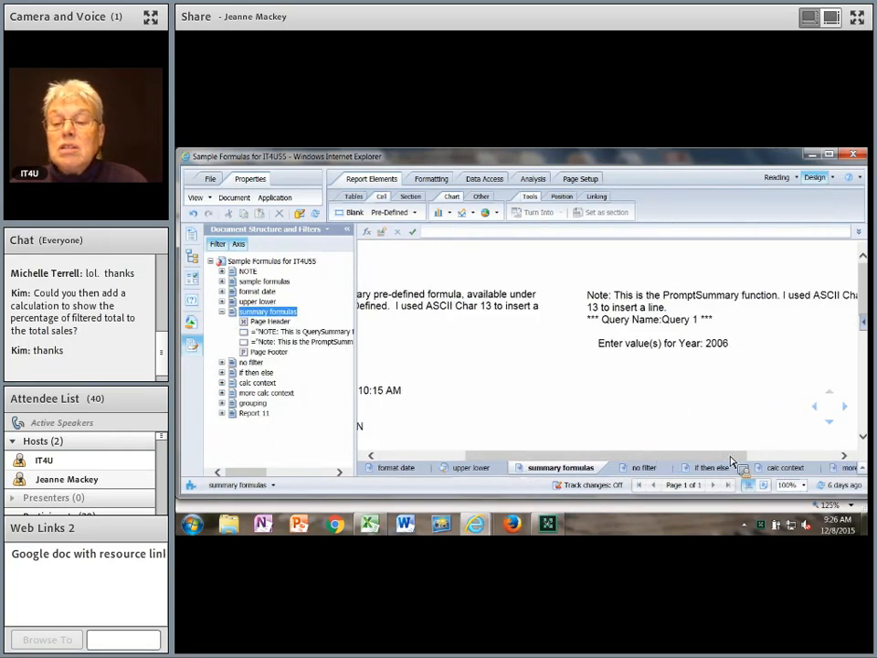
pyautogui.click(731, 343)
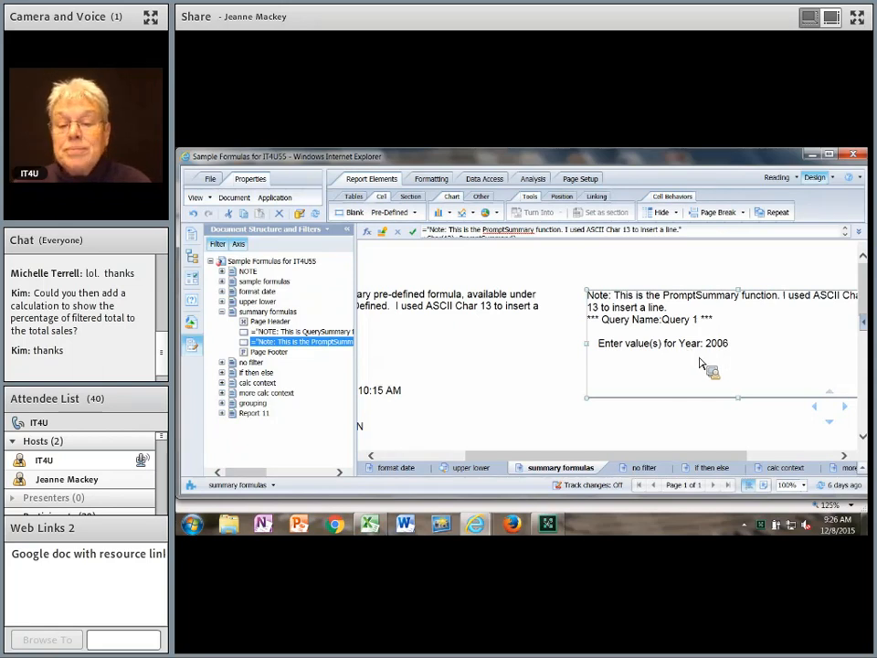
pyautogui.moveTo(615, 456); pyautogui.dragTo(671, 455)
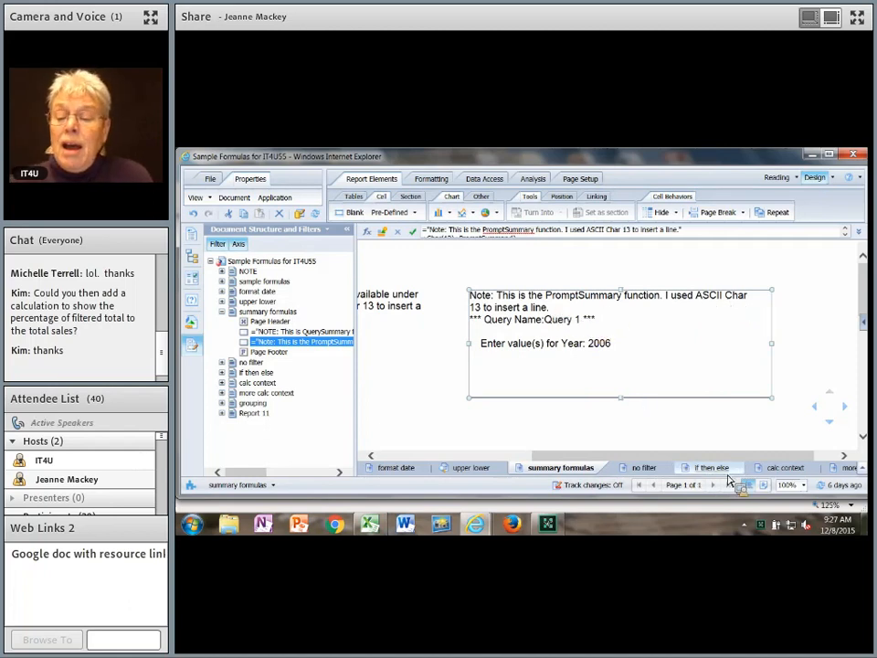
# On the calc context report, compare the Sales revenue formulas of the detail rows, the state subtotals and the grand total
pyautogui.click(782, 468)
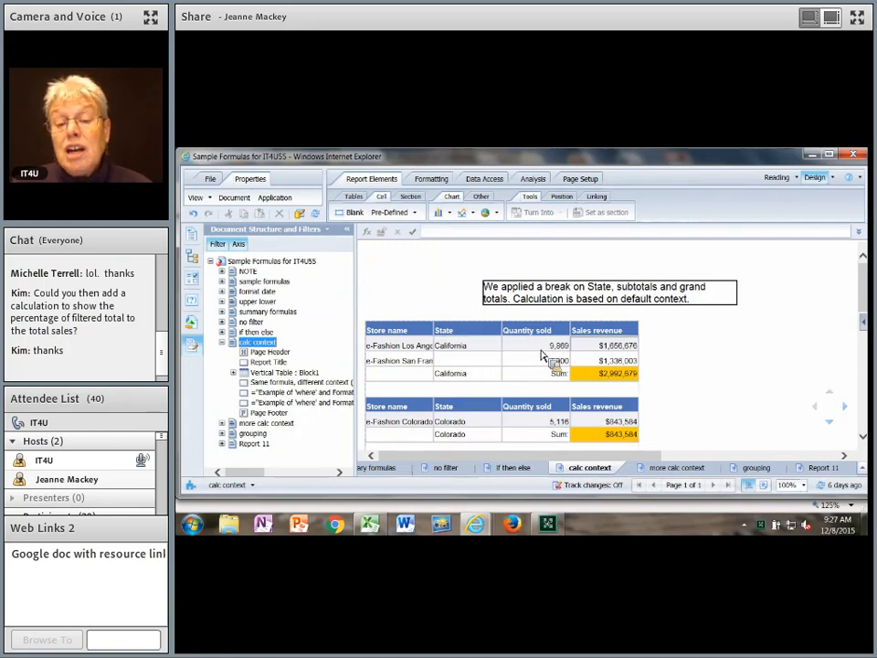
pyautogui.click(626, 347)
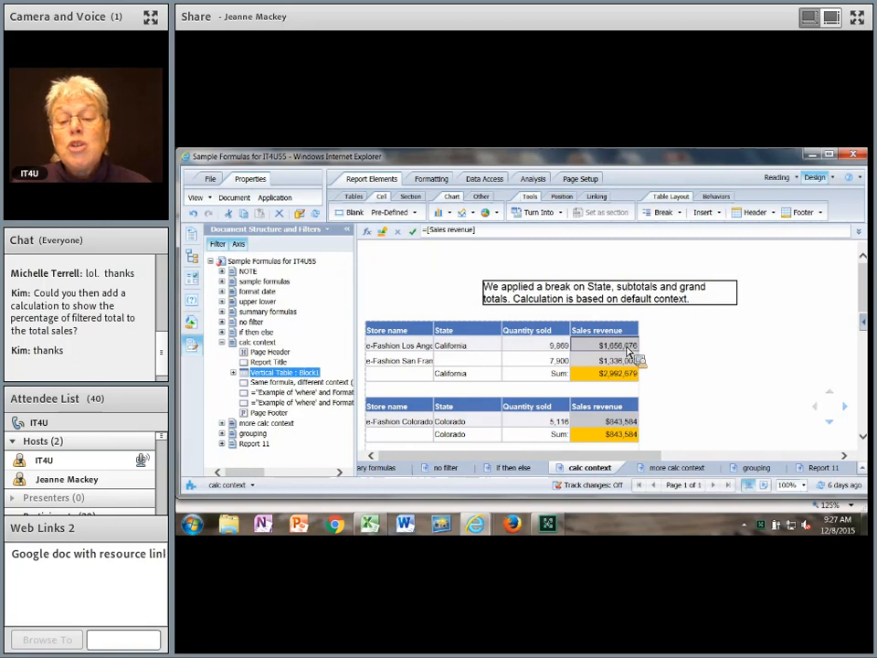
pyautogui.click(626, 378)
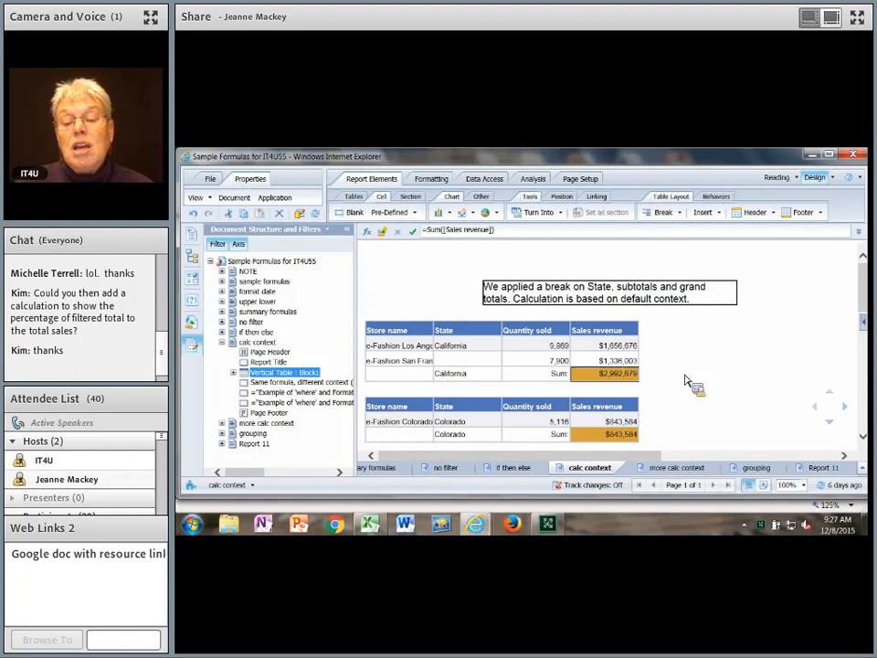
pyautogui.scroll(-6, 687, 382)
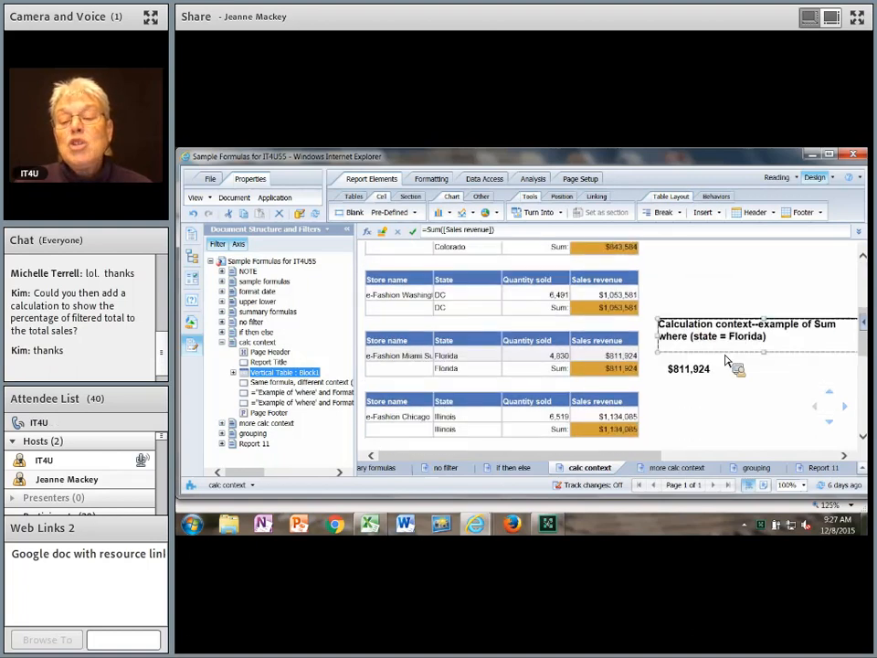
pyautogui.scroll(-5, 729, 366)
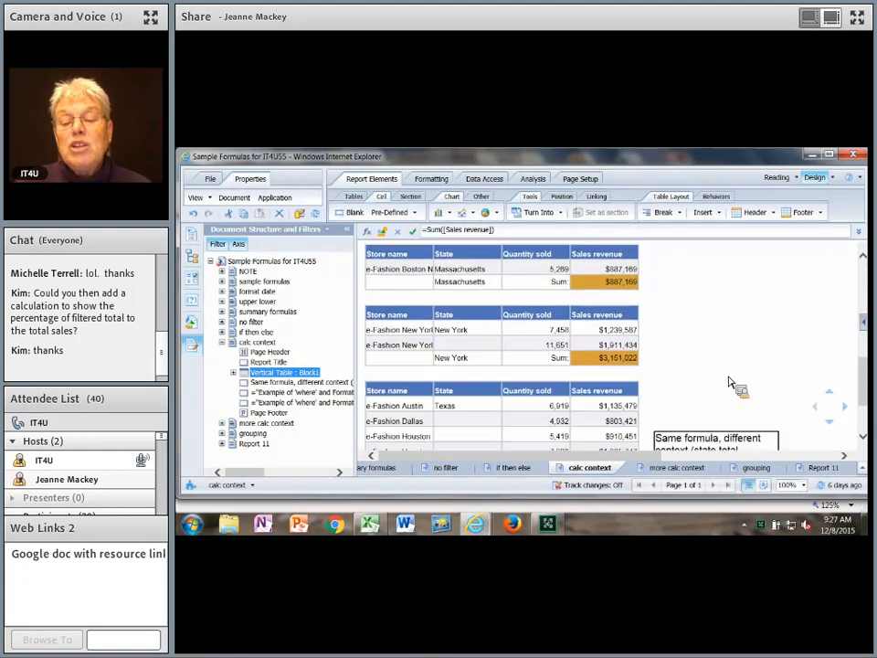
pyautogui.scroll(-1, 731, 381)
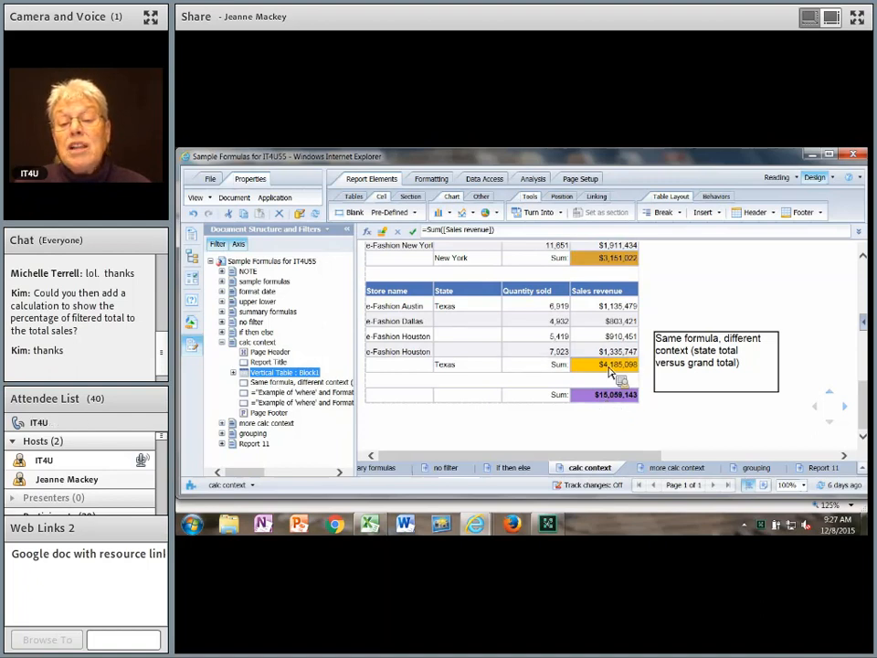
pyautogui.click(620, 368)
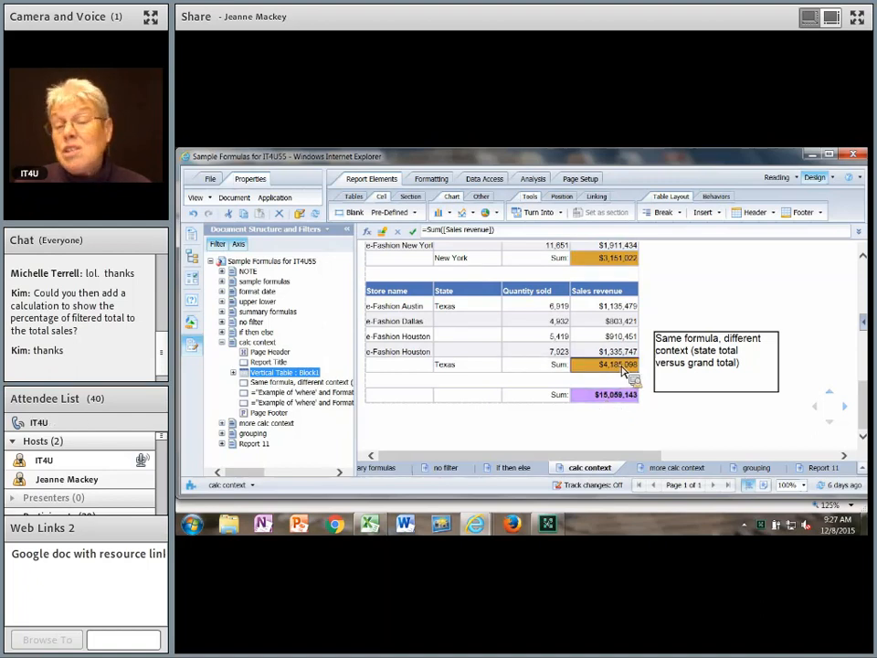
pyautogui.click(614, 395)
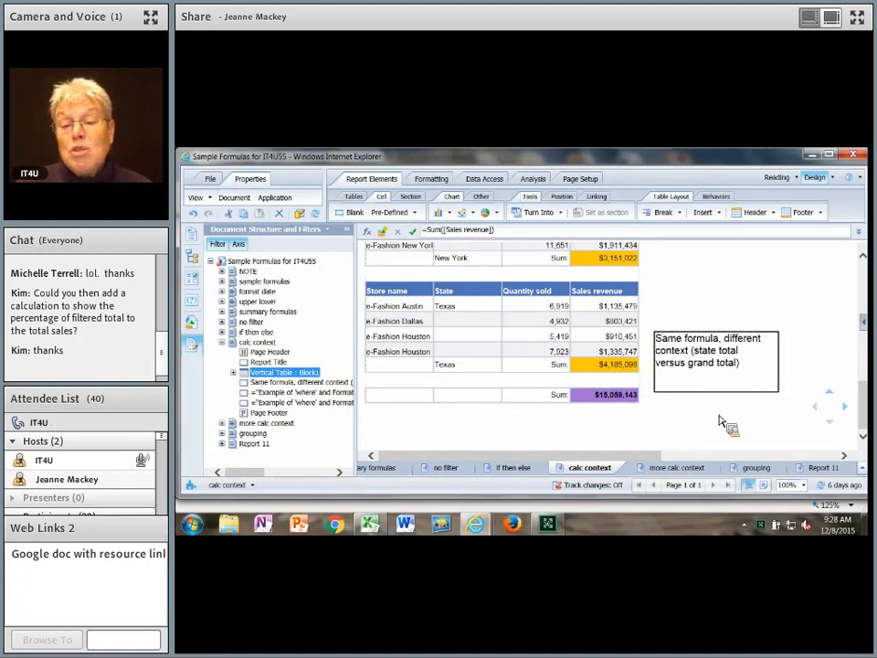
# Replace the Where condition in the standalone Florida sum cell so its formula reads =Sum([Sales revenue]) In Report
pyautogui.scroll(10, 722, 421)
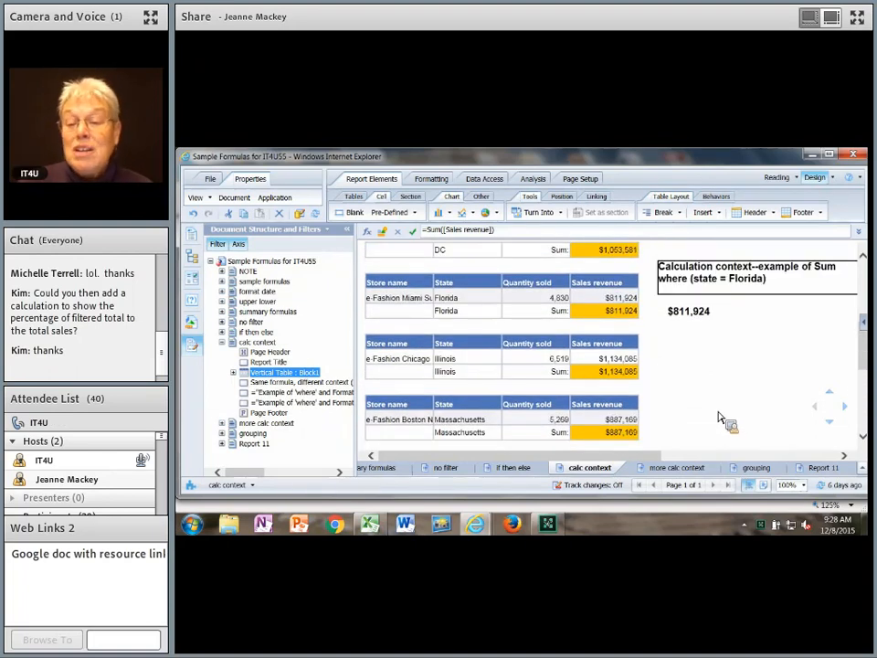
pyautogui.click(722, 311)
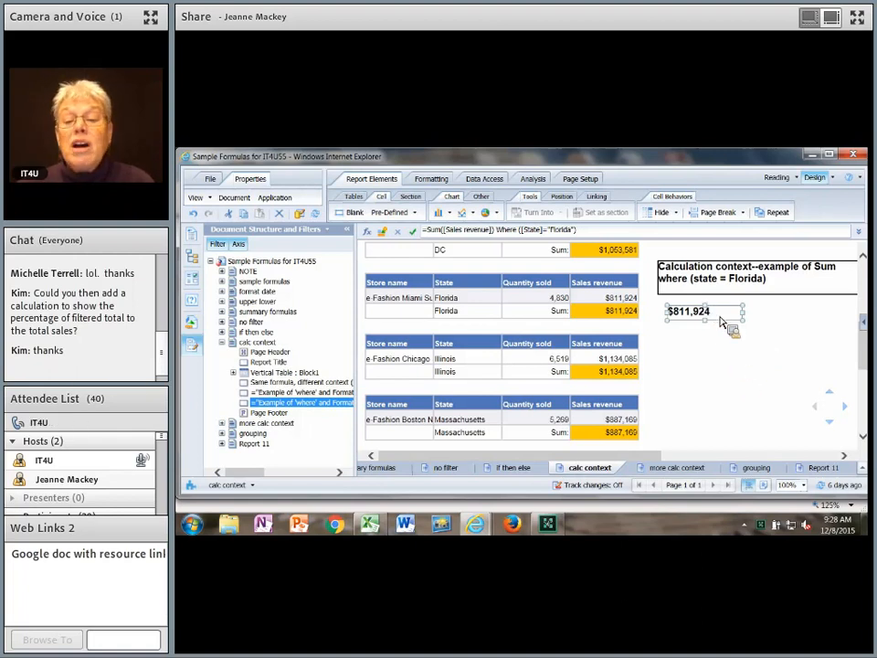
pyautogui.moveTo(579, 229); pyautogui.dragTo(548, 235)
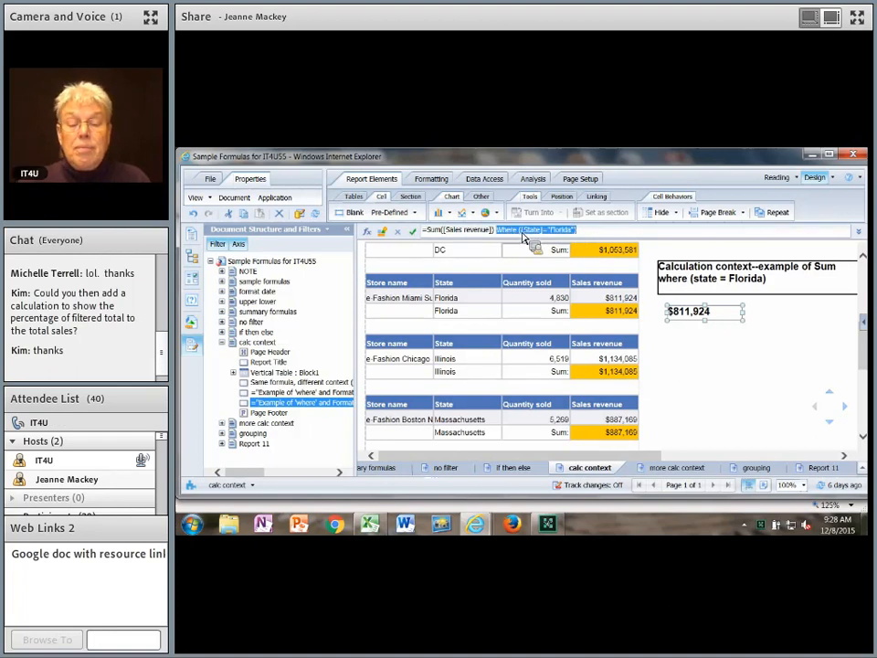
pyautogui.write('In Report')
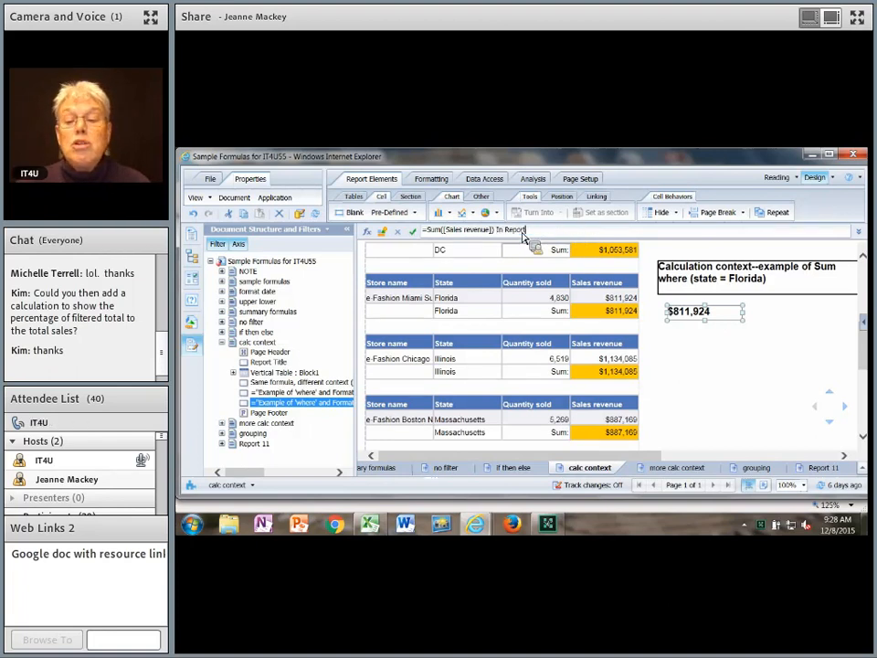
pyautogui.press('Return')
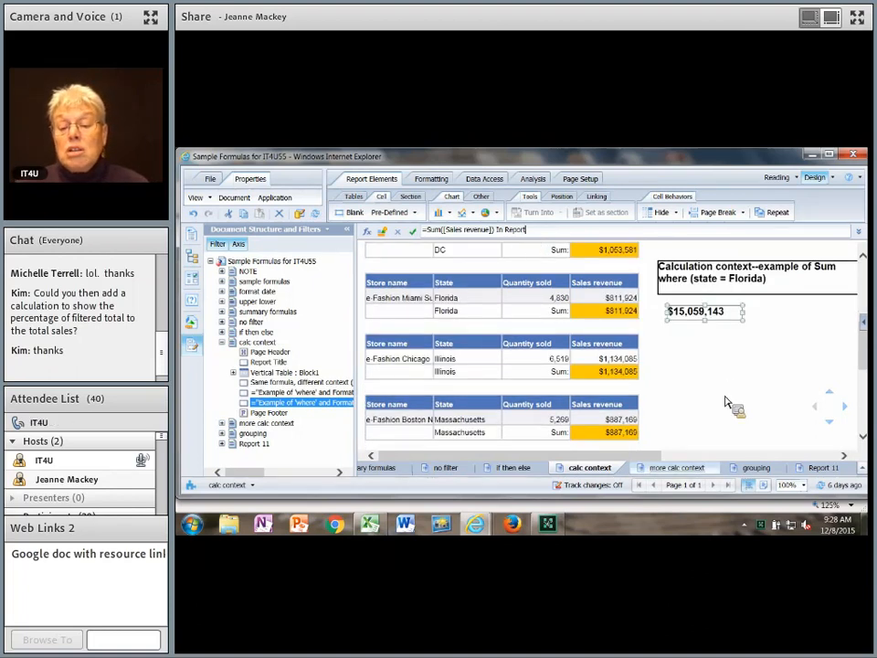
# On the more calc context report, compare the Austin store's line rows with the standalone Accessories sum and view that sum's Where formula
pyautogui.click(681, 467)
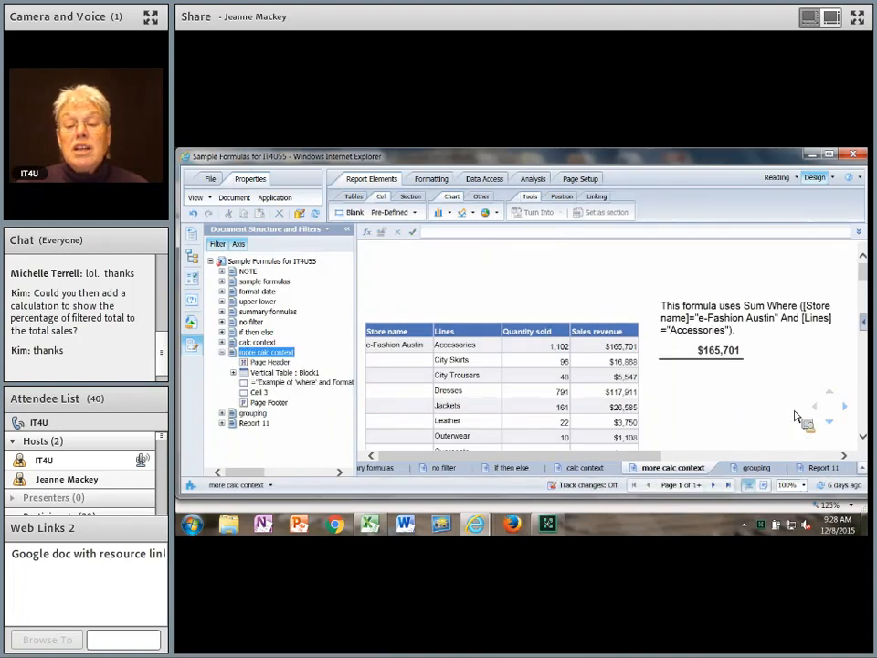
pyautogui.scroll(-2, 794, 415)
pyautogui.scroll(-1, 794, 415)
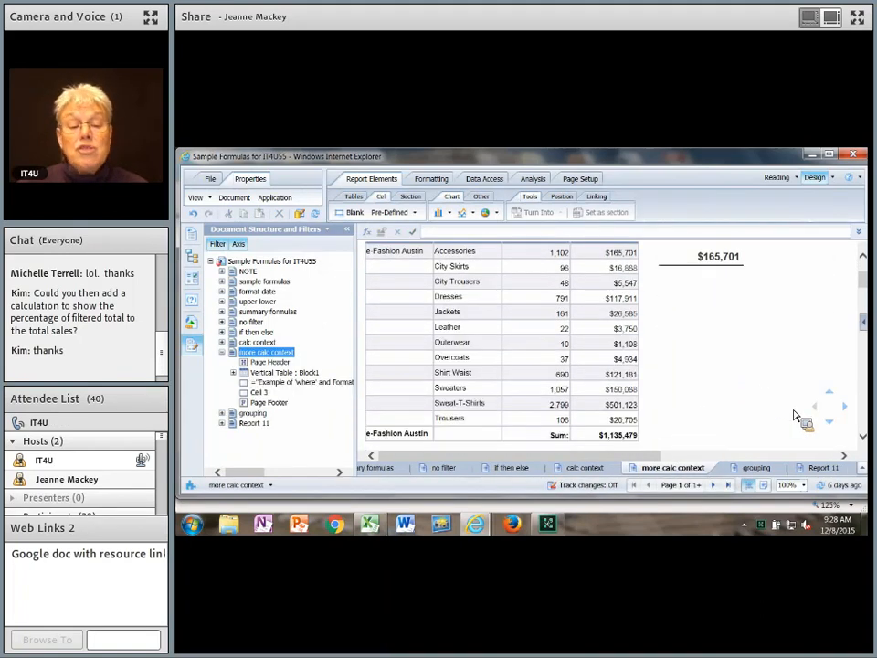
pyautogui.scroll(3, 794, 415)
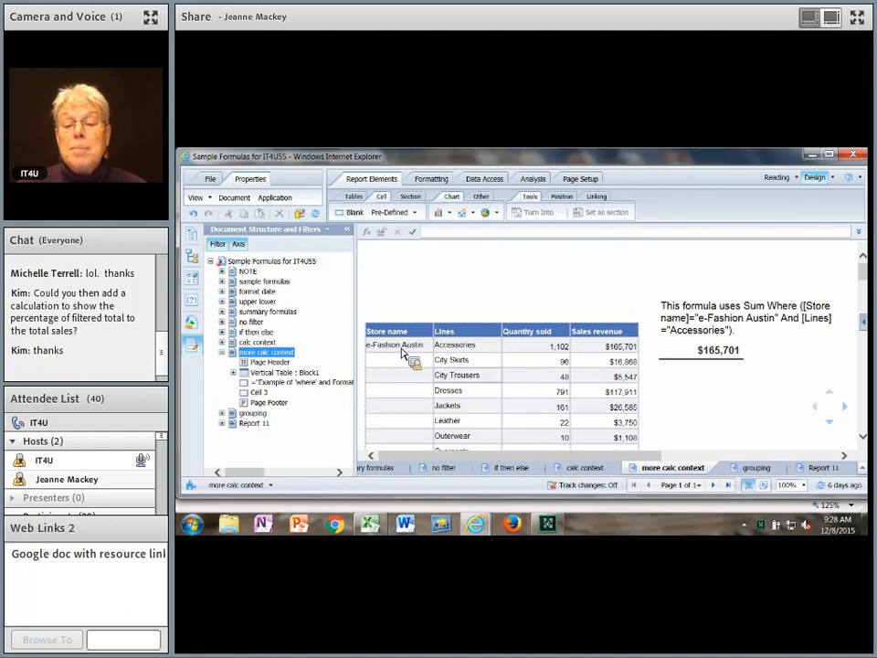
pyautogui.scroll(-4, 738, 406)
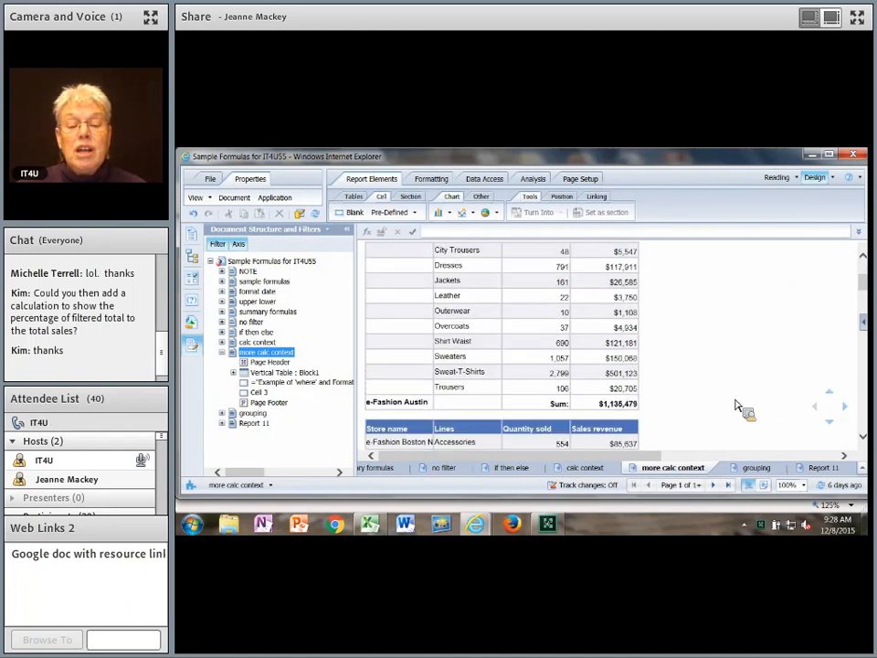
pyautogui.scroll(2, 738, 405)
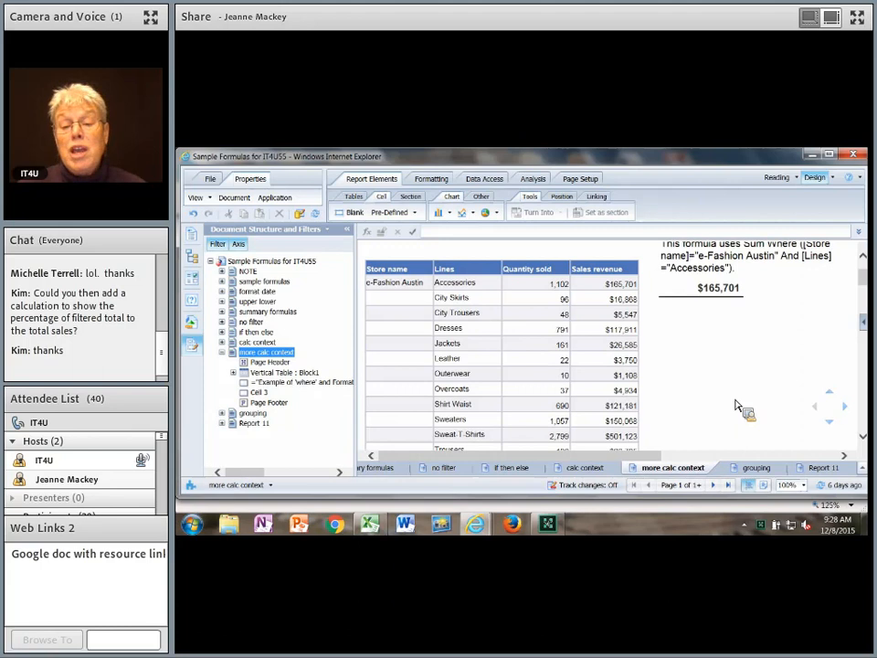
pyautogui.scroll(-1, 738, 406)
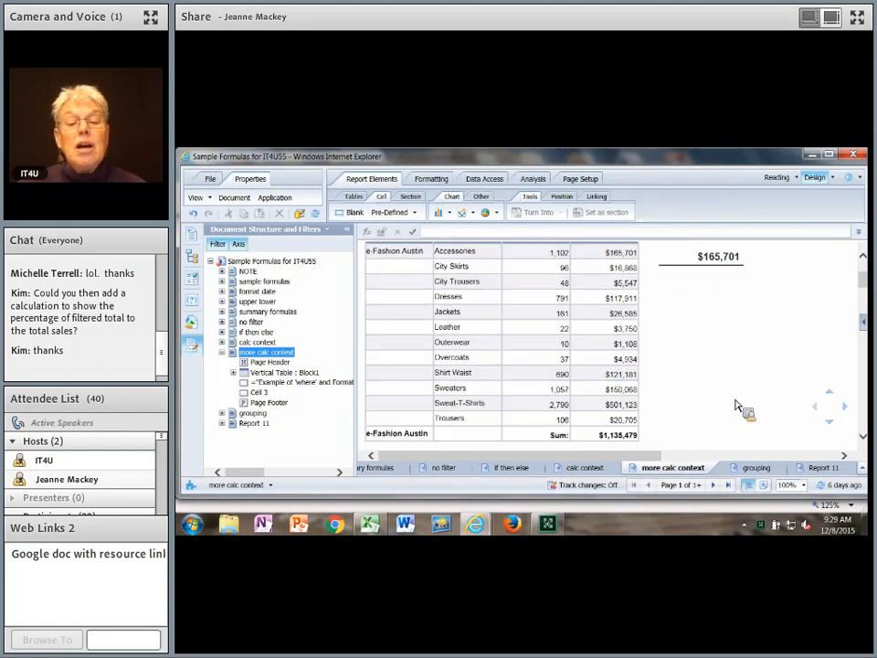
pyautogui.scroll(1, 738, 406)
pyautogui.scroll(1, 731, 406)
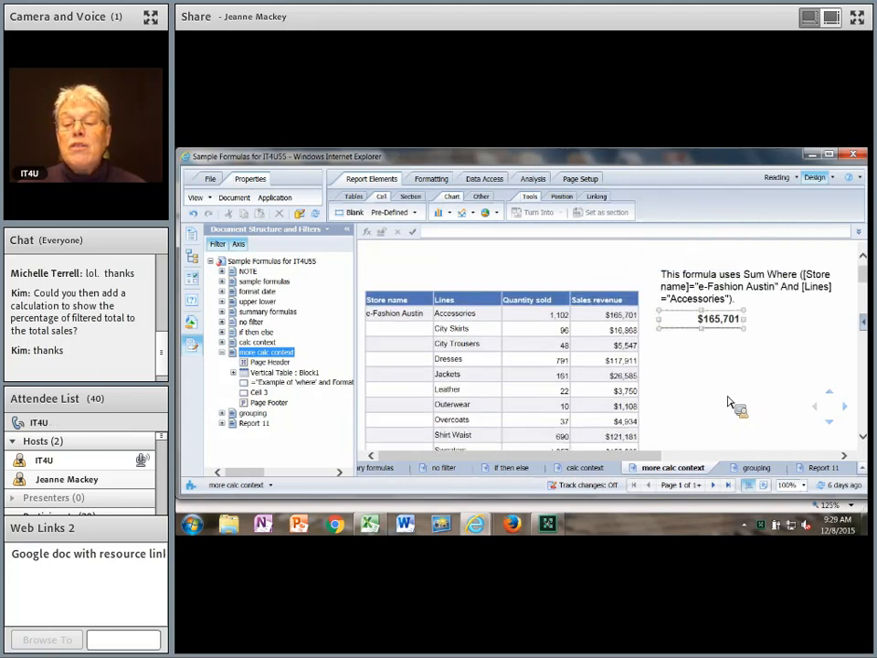
pyautogui.click(730, 327)
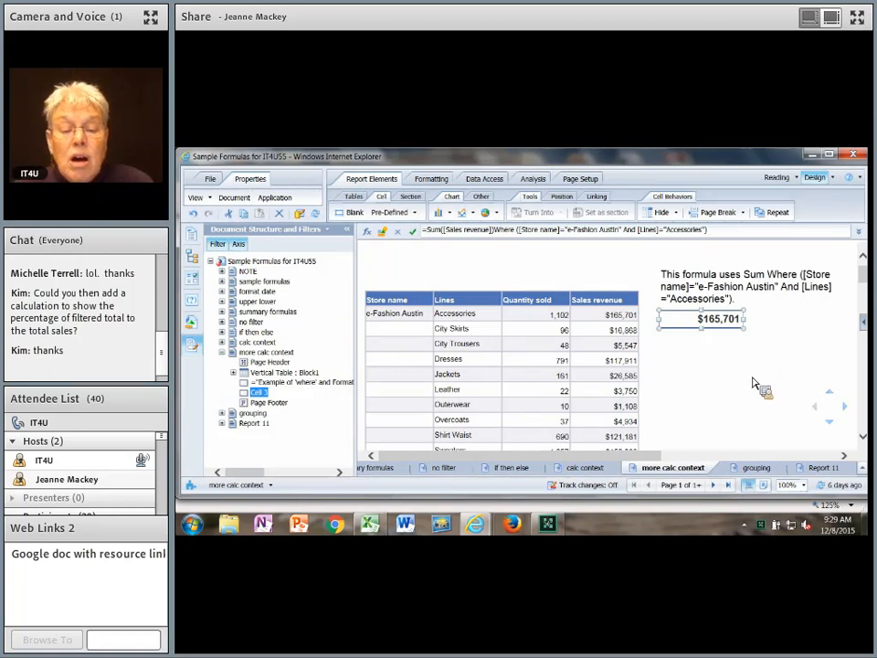
# Review the if then else report's New York column, reading its If-Then-Else formula and the text returned for each state
pyautogui.click(511, 468)
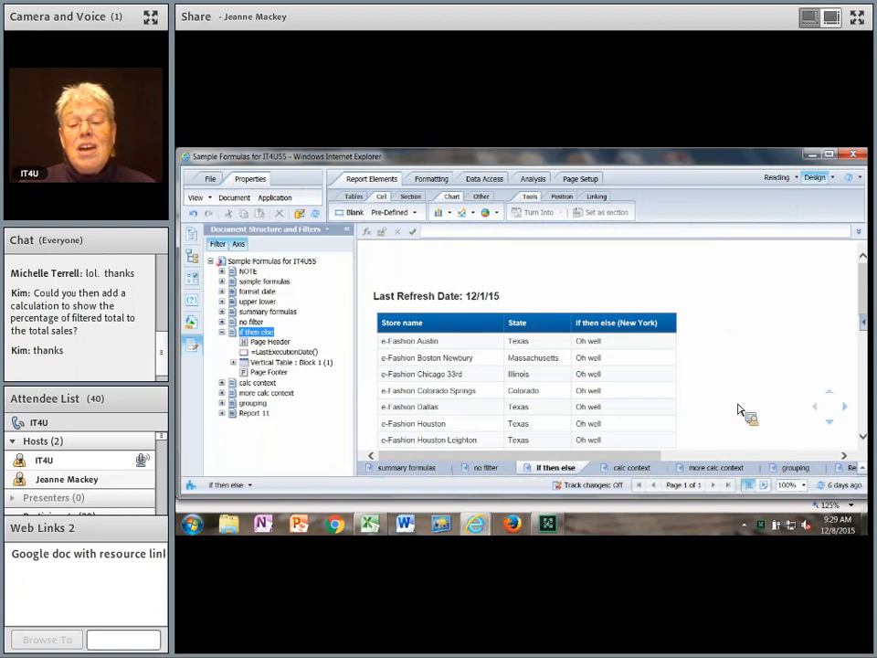
pyautogui.scroll(-3, 757, 409)
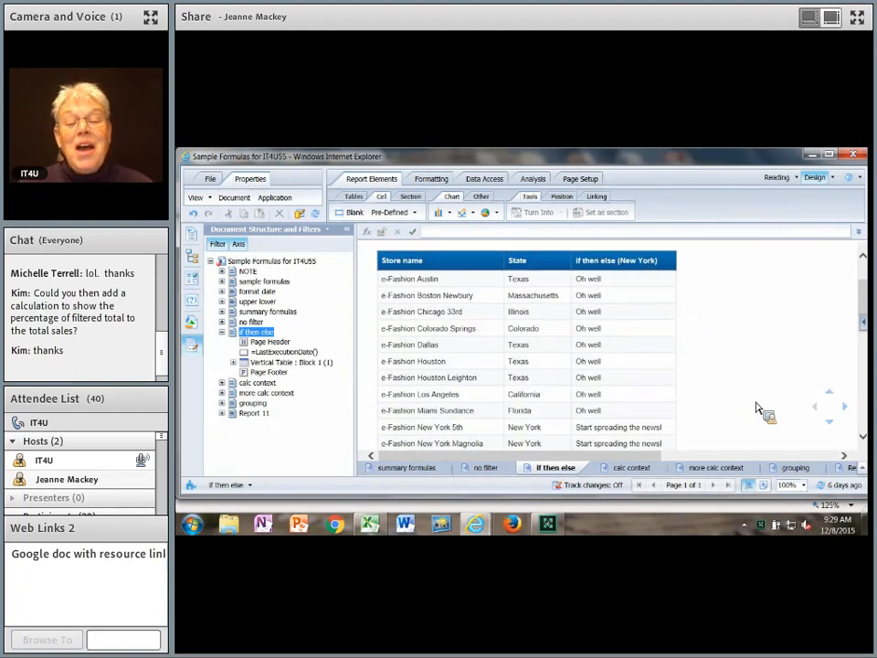
pyautogui.scroll(3, 762, 411)
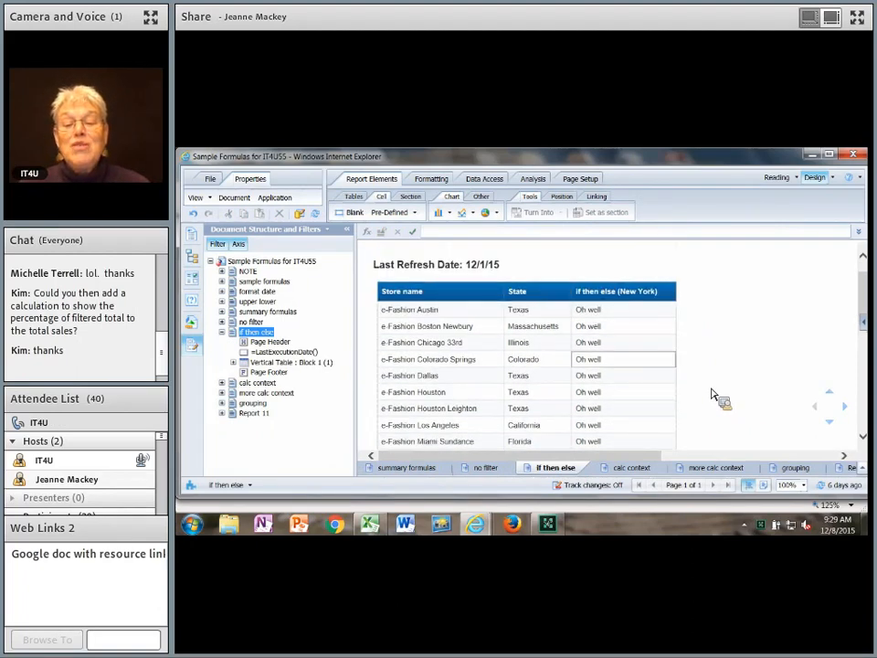
pyautogui.click(614, 314)
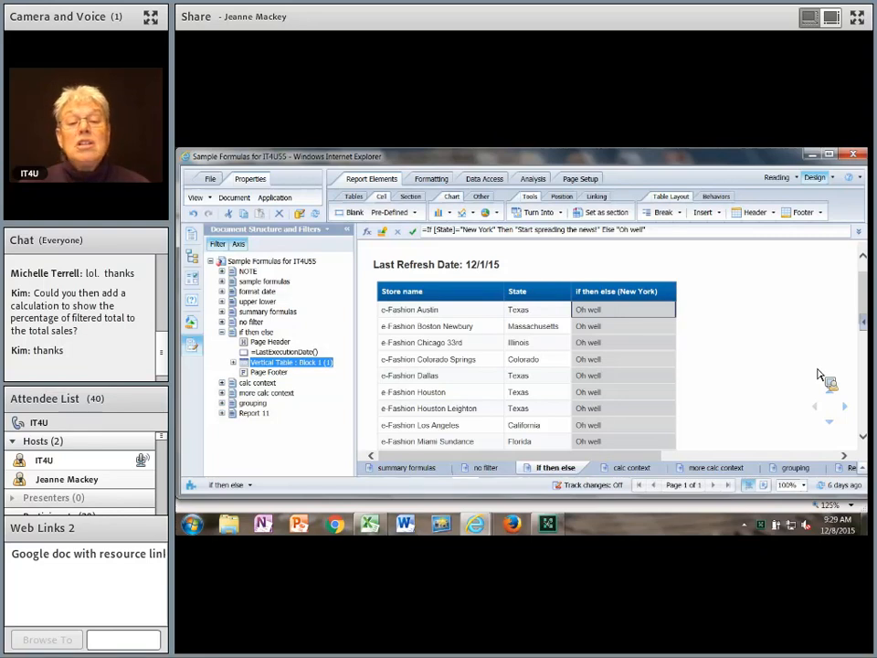
pyautogui.scroll(-1, 818, 375)
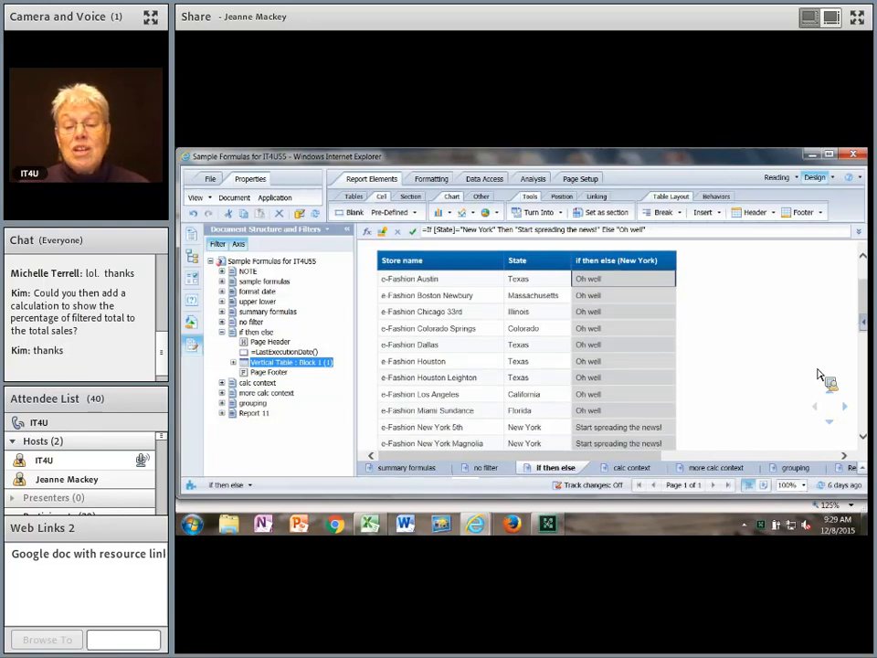
pyautogui.scroll(-1, 818, 374)
pyautogui.scroll(-1, 818, 374)
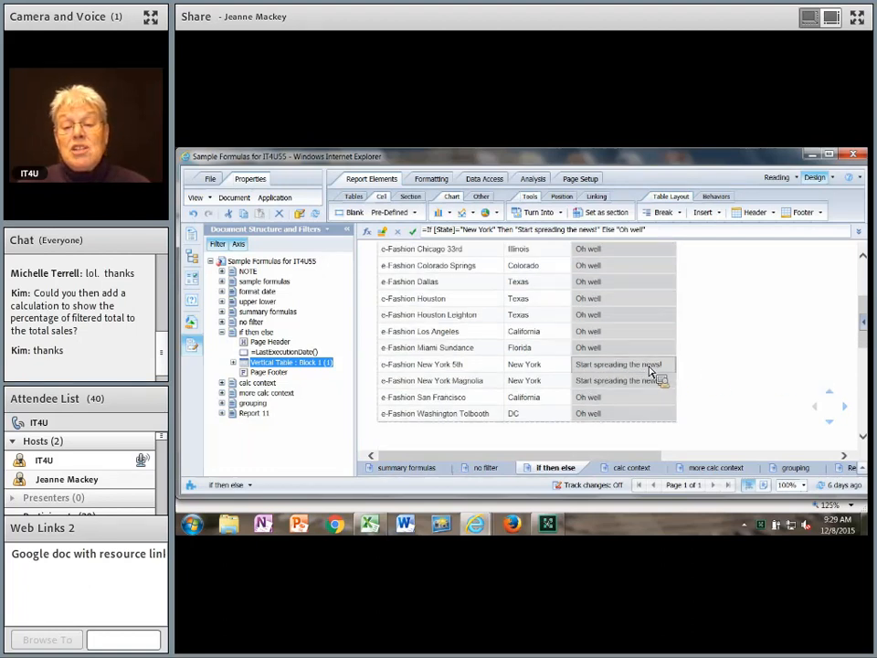
pyautogui.scroll(1, 779, 378)
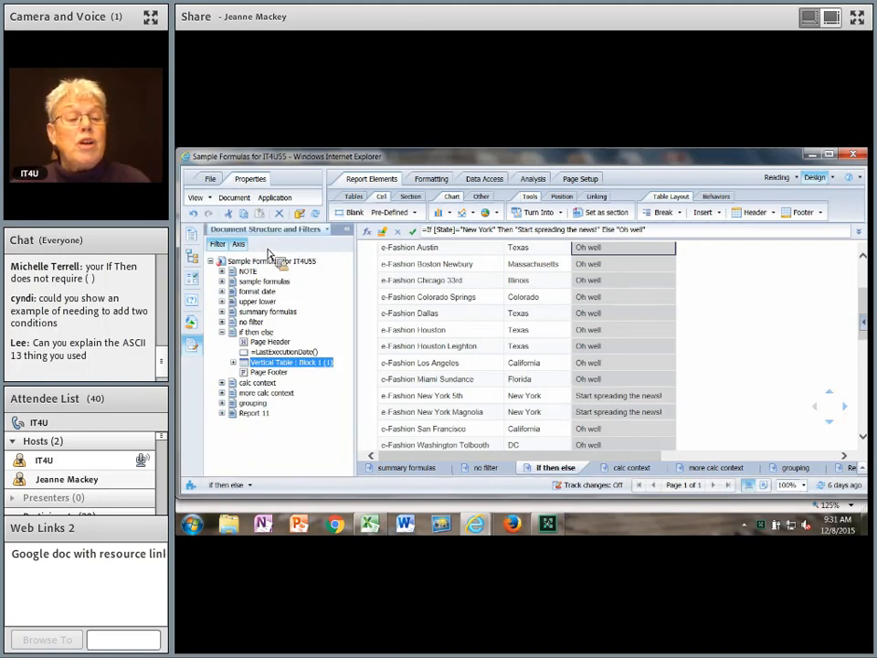
# In the Formula Editor, replace Then and Else in the New York column's If formula with semicolons and validate it
pyautogui.click(192, 325)
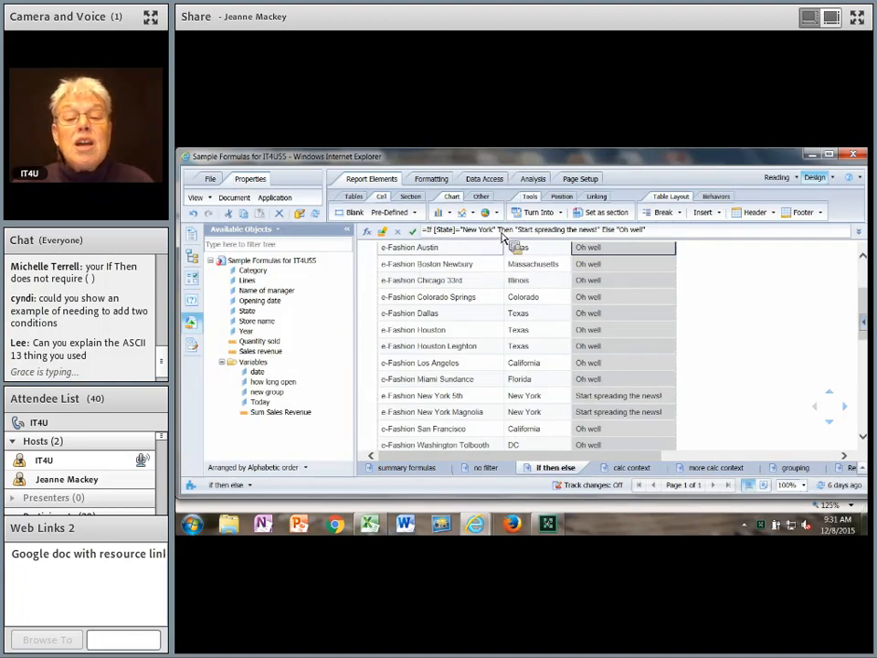
pyautogui.click(366, 232)
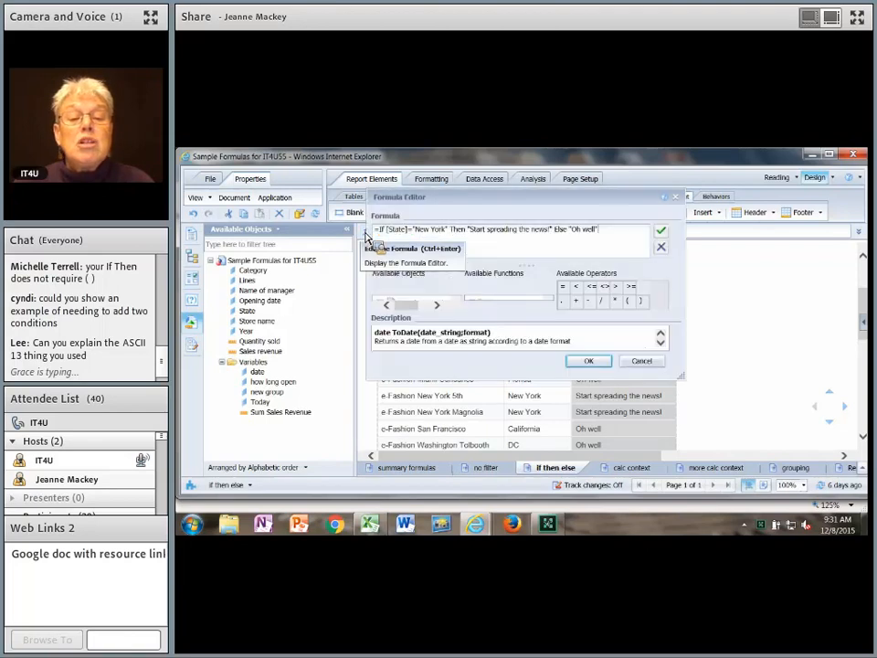
pyautogui.doubleClick(458, 229)
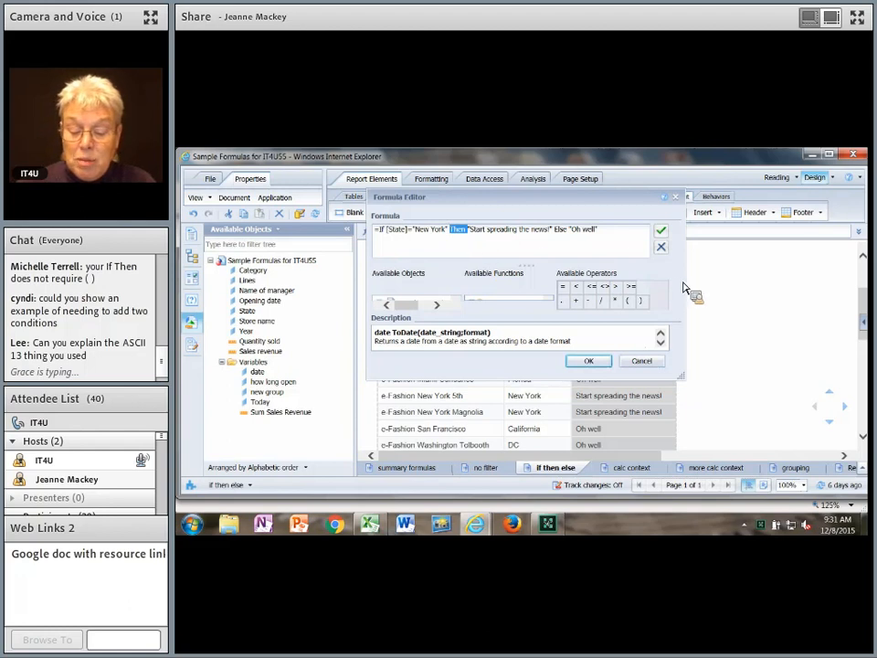
pyautogui.write(';')
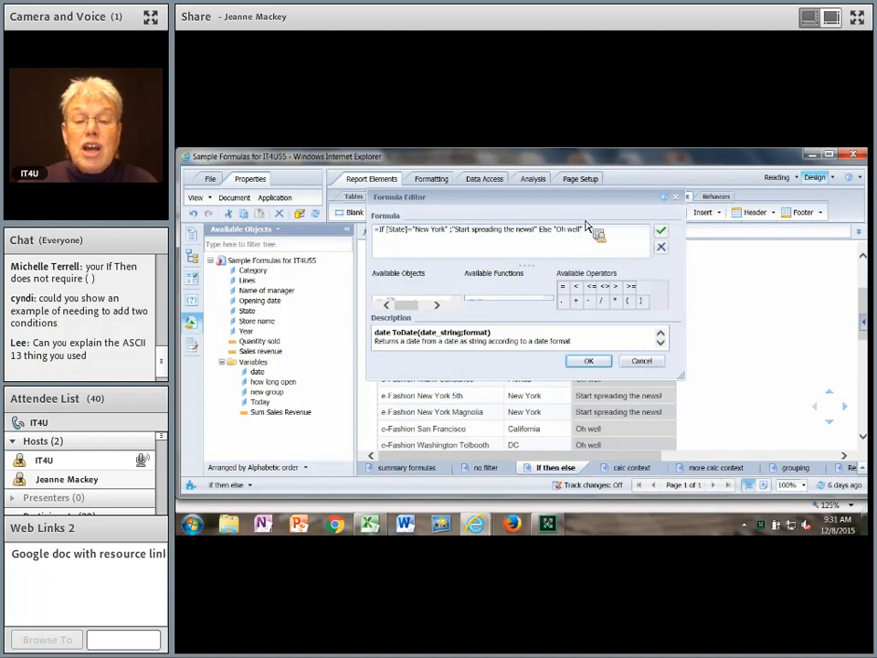
pyautogui.press('Delete')
pyautogui.press('Delete')
pyautogui.press('Delete')
pyautogui.press('Delete')
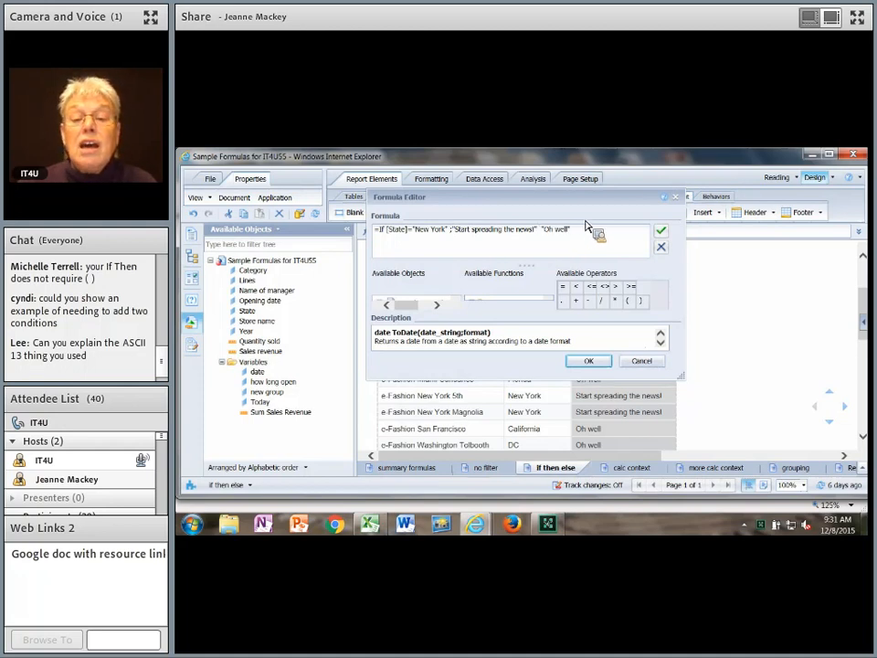
pyautogui.write(';')
pyautogui.click(661, 231)
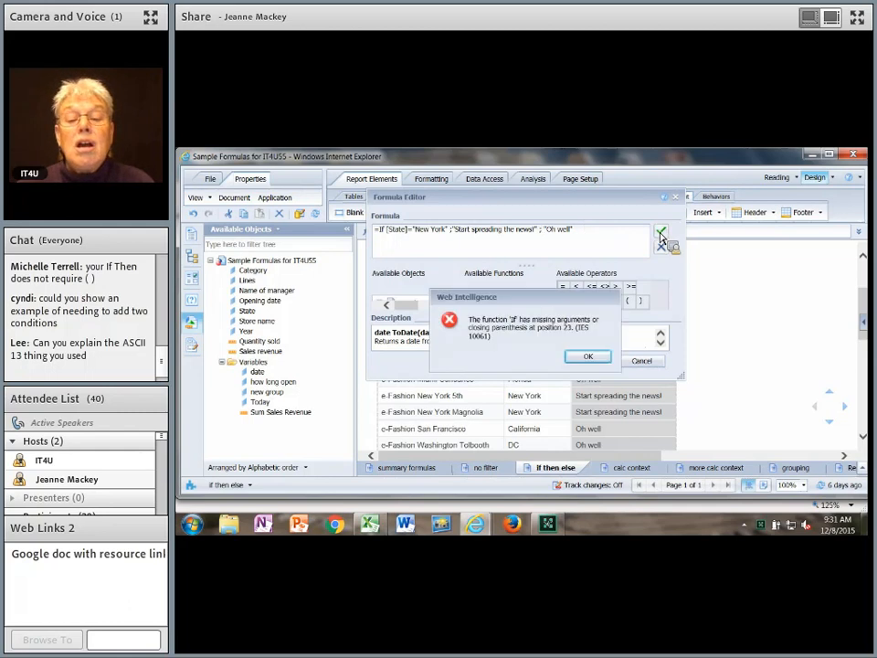
pyautogui.click(586, 357)
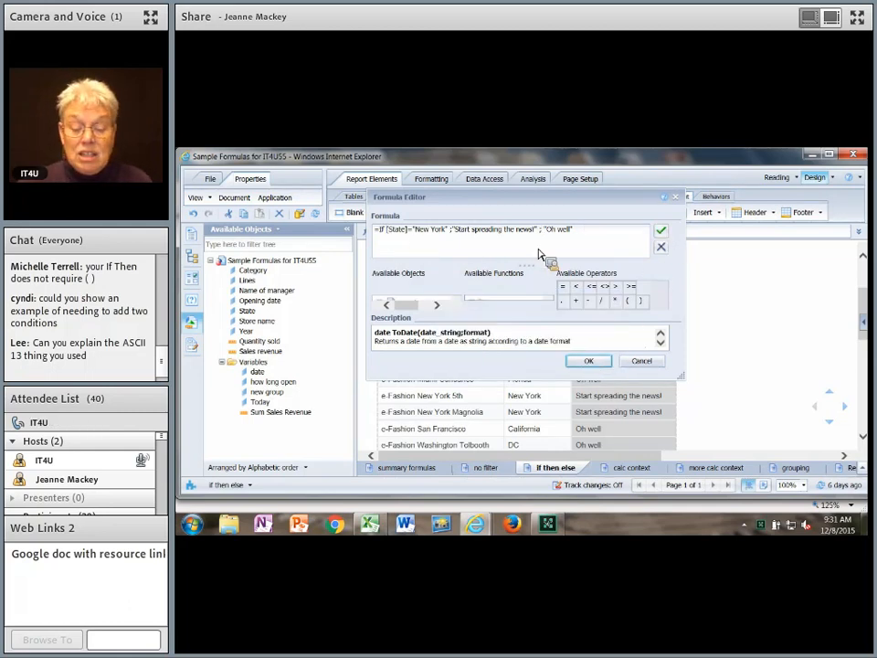
# Enclose the If arguments in parentheses as =If ([State]="New York" ;"Start spreading the news!" ; "Oh well"), validate the formula and apply it
pyautogui.write('(')
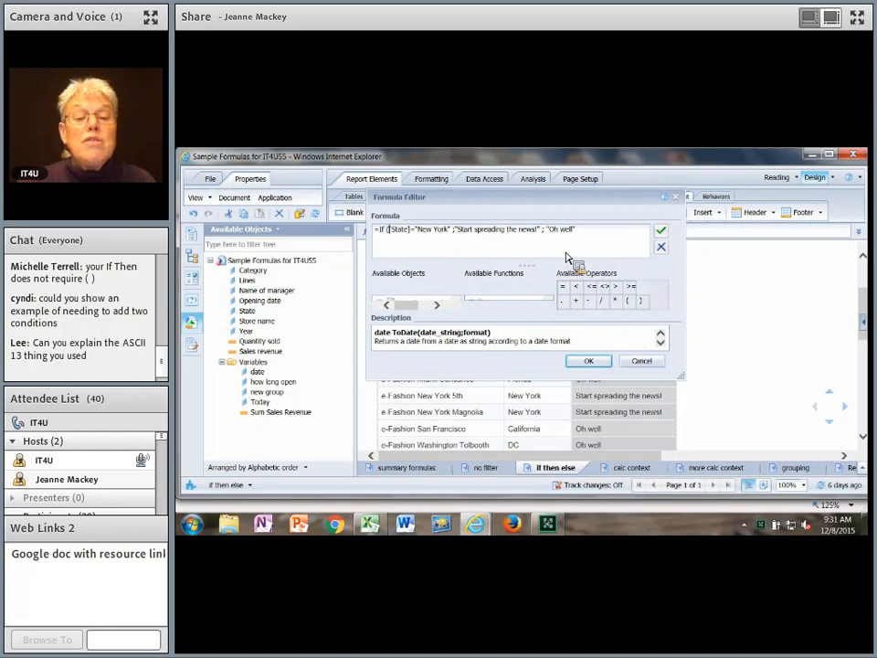
pyautogui.click(593, 237)
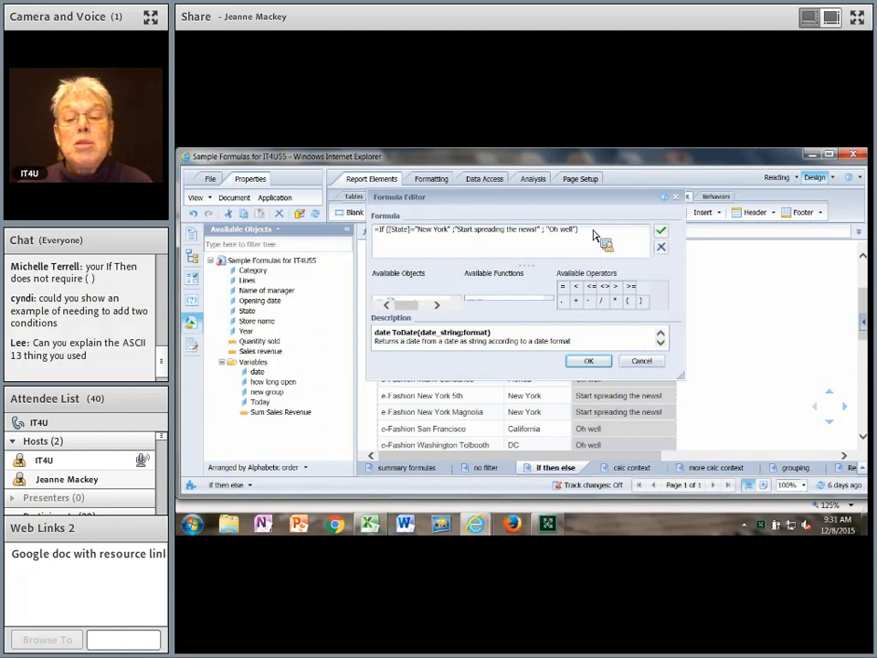
pyautogui.click(661, 233)
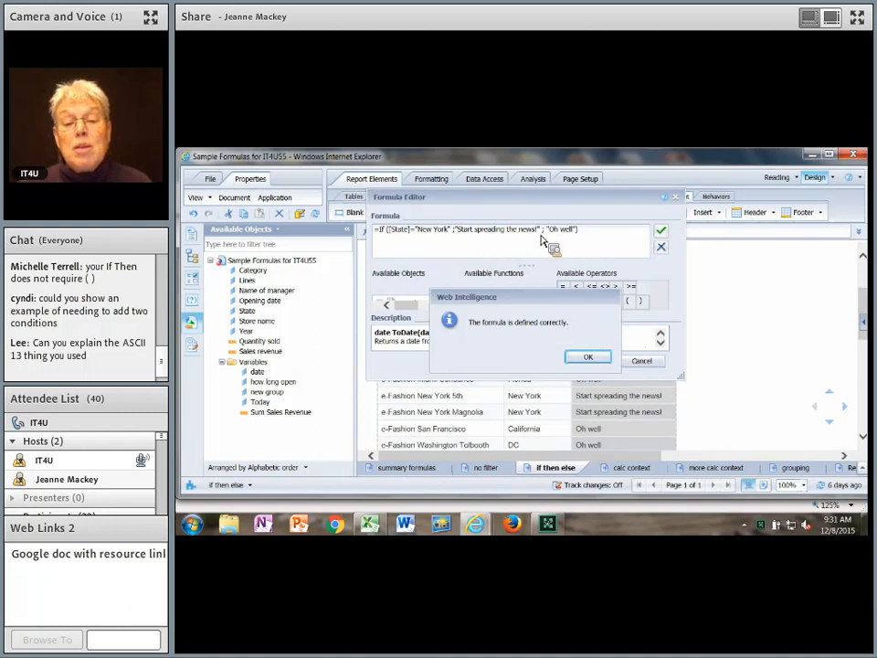
pyautogui.click(593, 355)
pyautogui.click(589, 361)
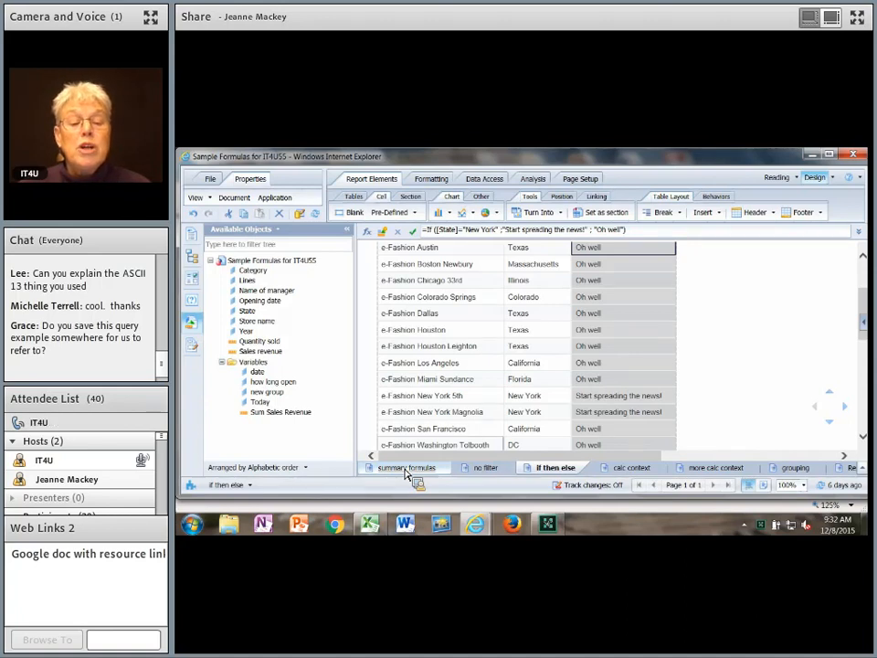
# Open the summary formulas report's QuerySummary cell in an enlarged Formula Editor and remove the line break before +Char(13)
pyautogui.click(407, 469)
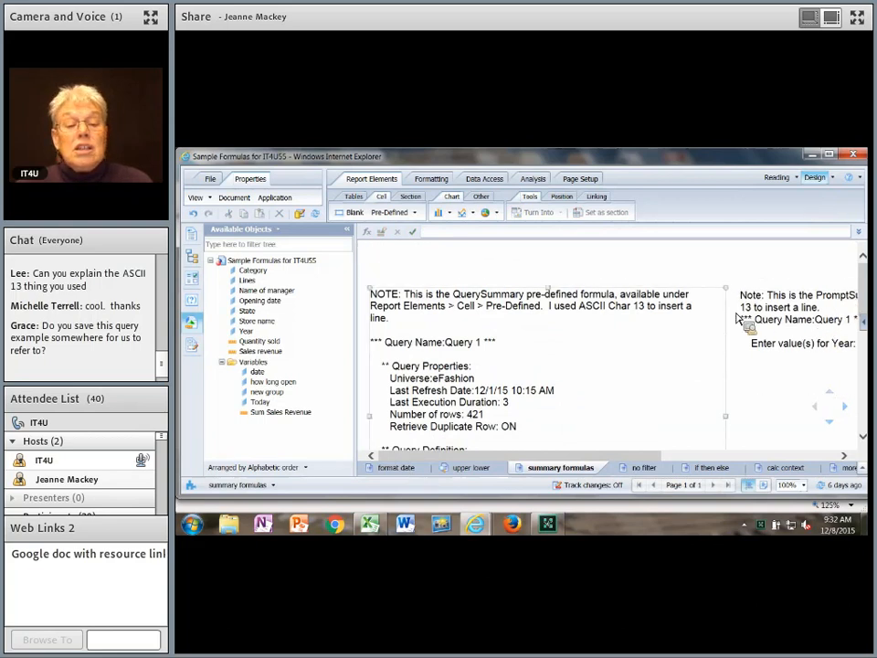
pyautogui.click(421, 327)
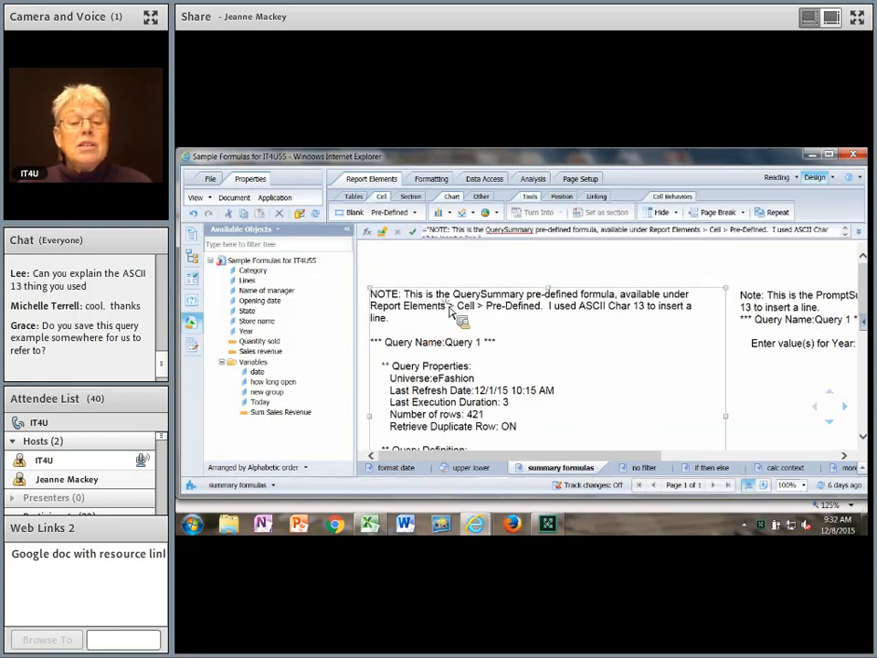
pyautogui.click(368, 235)
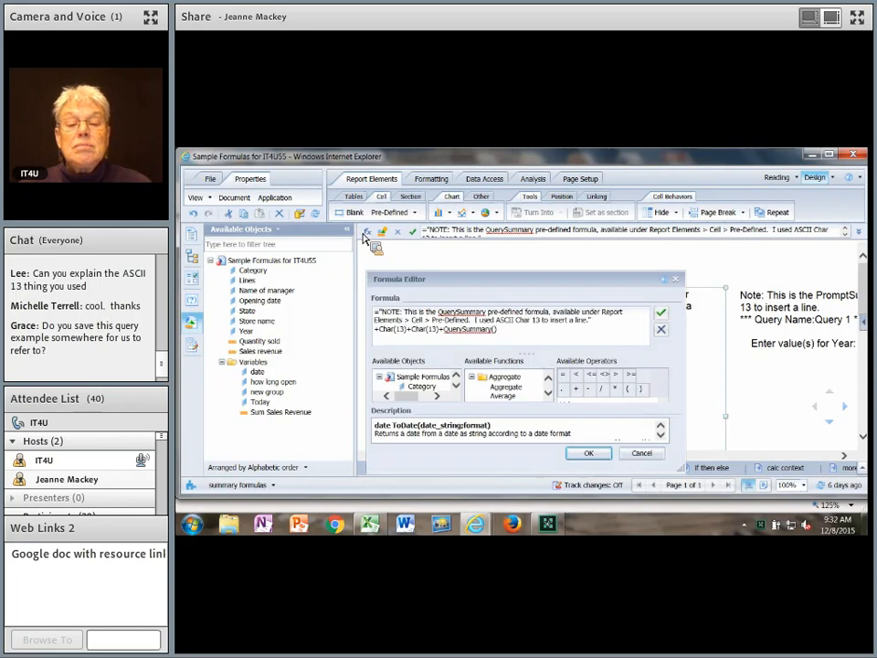
pyautogui.moveTo(558, 288); pyautogui.dragTo(551, 201)
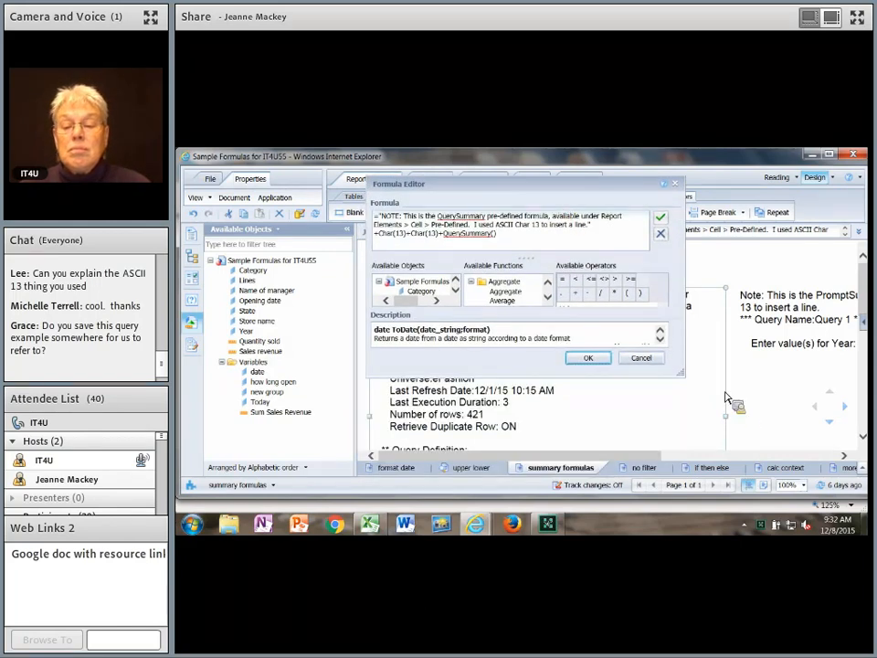
pyautogui.moveTo(709, 392); pyautogui.dragTo(722, 431)
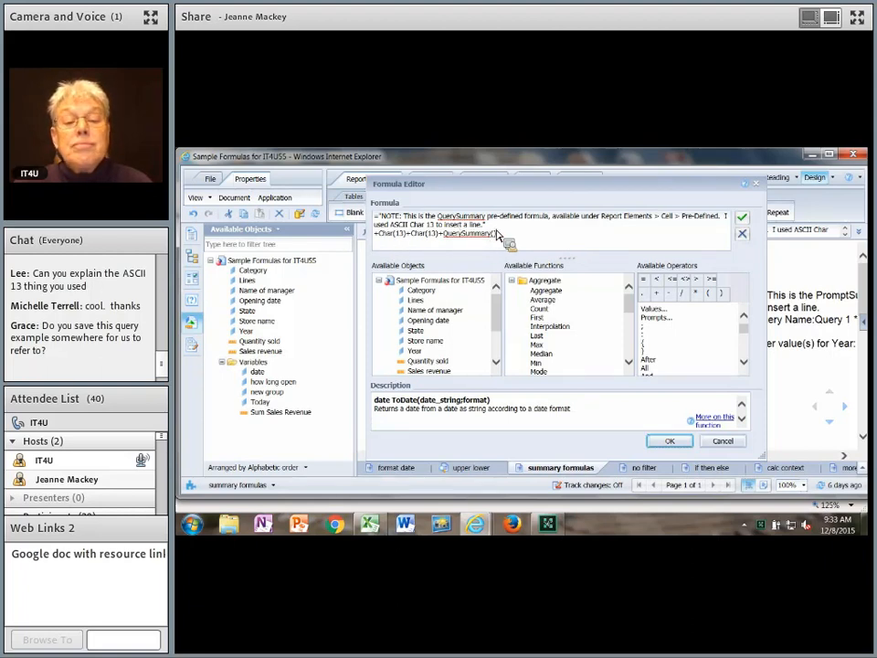
pyautogui.press('BackSpace')
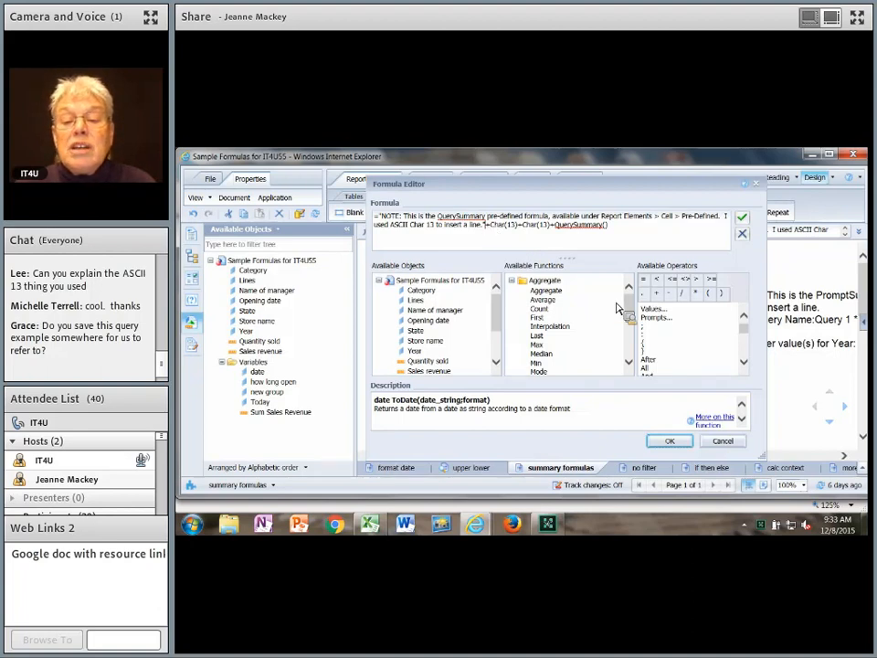
# Look up the description of the Char function among the available Character functions
pyautogui.click(513, 281)
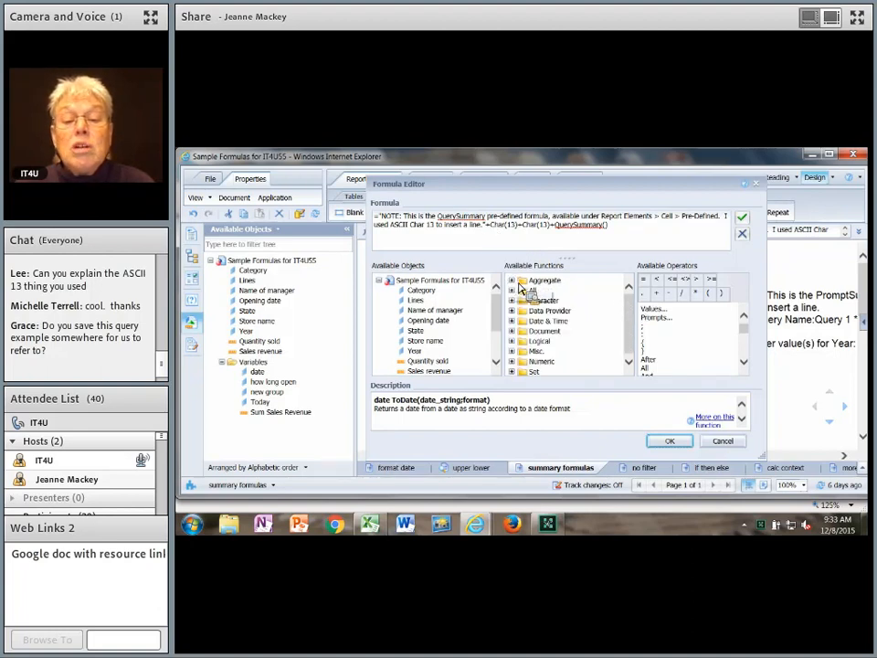
pyautogui.click(514, 302)
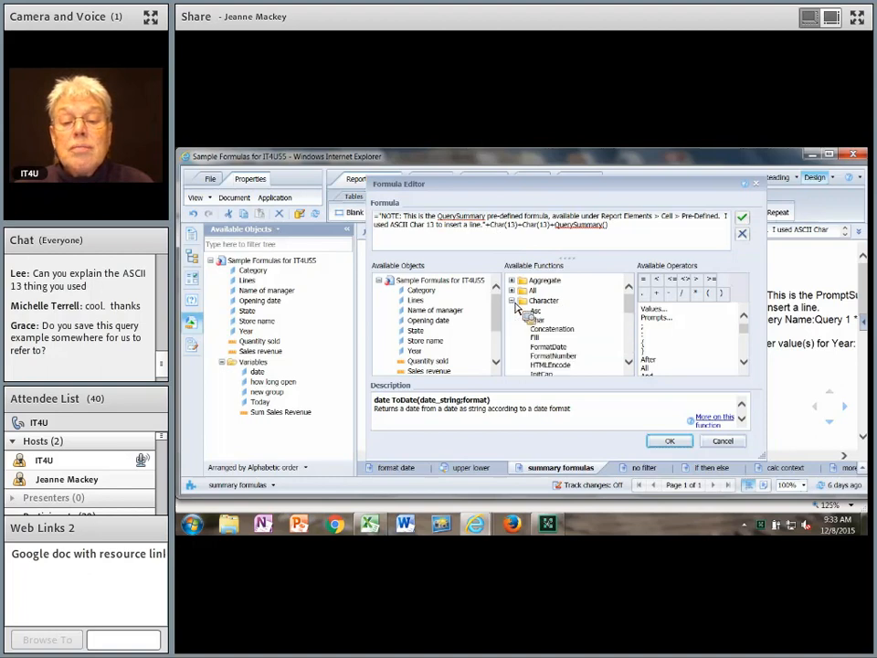
pyautogui.click(539, 320)
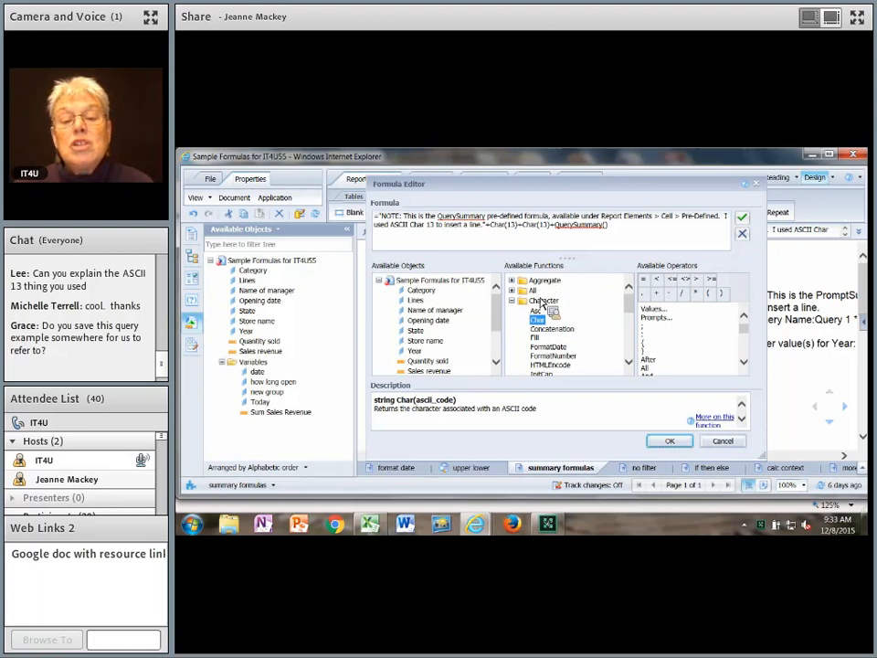
# Browse the Document category for the summary functions and apply the QuerySummary cell's edited formula
pyautogui.click(512, 302)
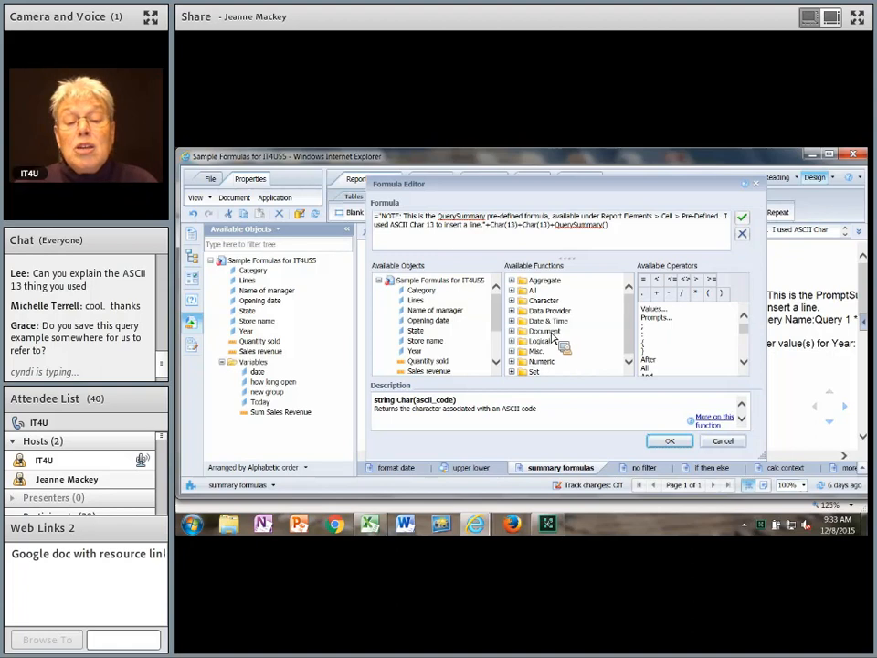
pyautogui.click(513, 331)
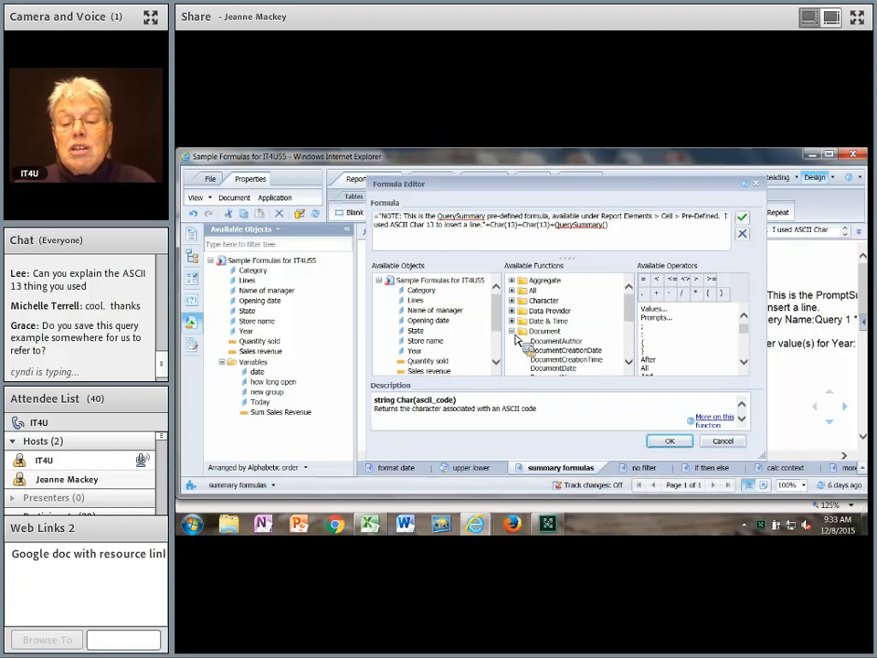
pyautogui.moveTo(630, 319); pyautogui.dragTo(634, 342)
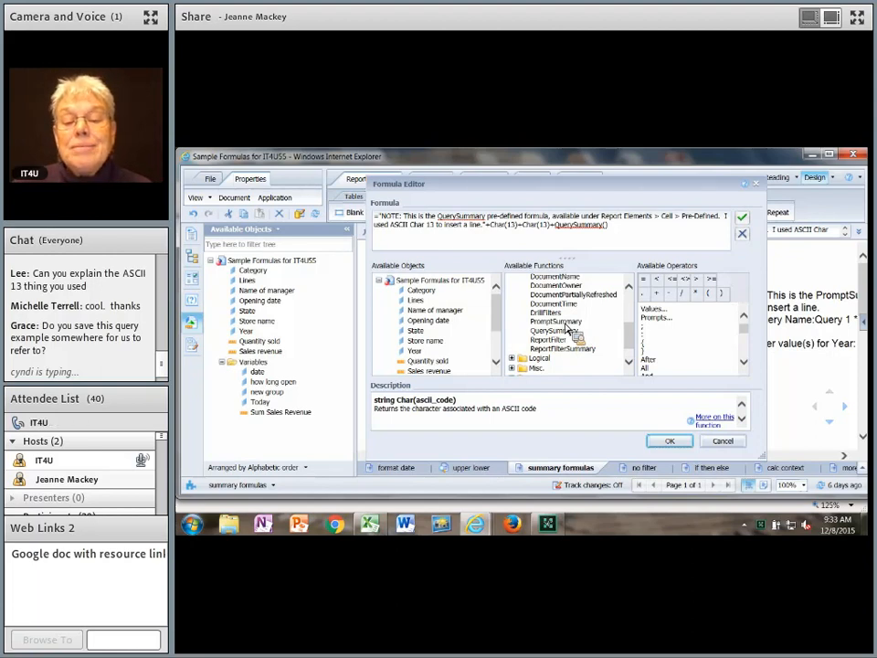
pyautogui.moveTo(571, 330); pyautogui.dragTo(624, 238)
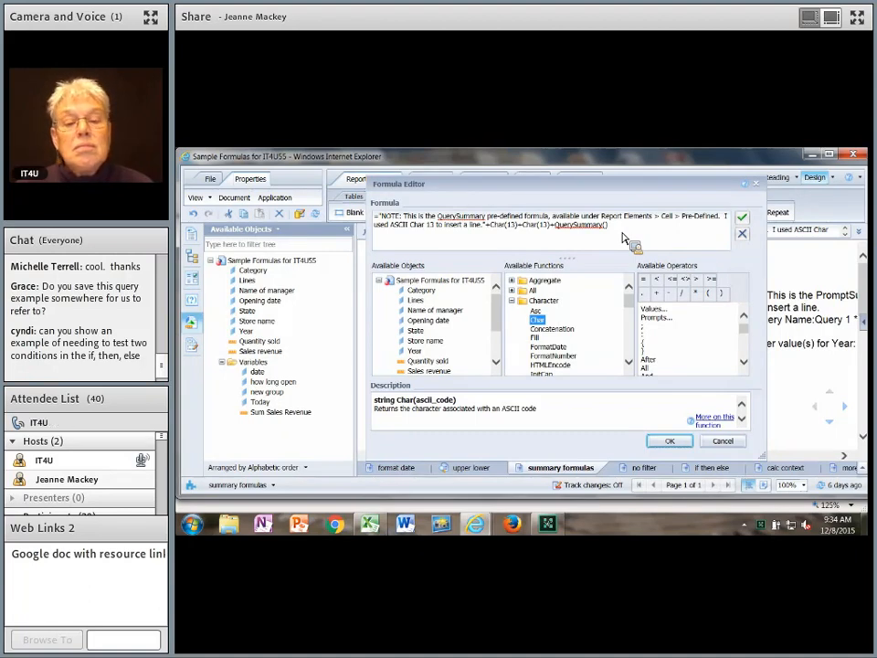
pyautogui.moveTo(624, 238); pyautogui.dragTo(624, 238)
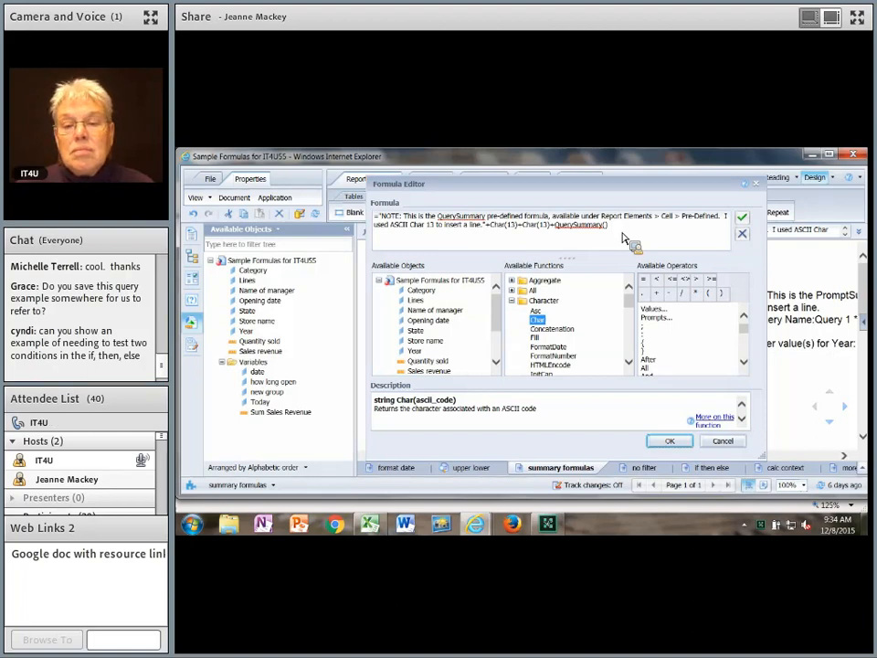
pyautogui.moveTo(624, 237)
pyautogui.mouseDown()
pyautogui.moveTo(729, 238)
pyautogui.moveTo(630, 235)
pyautogui.mouseUp()
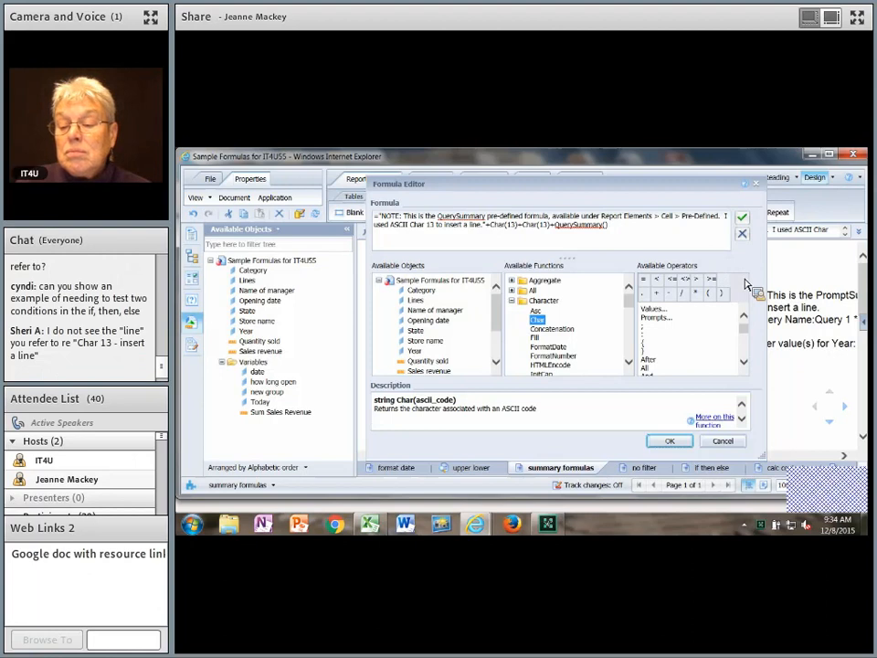
pyautogui.click(674, 442)
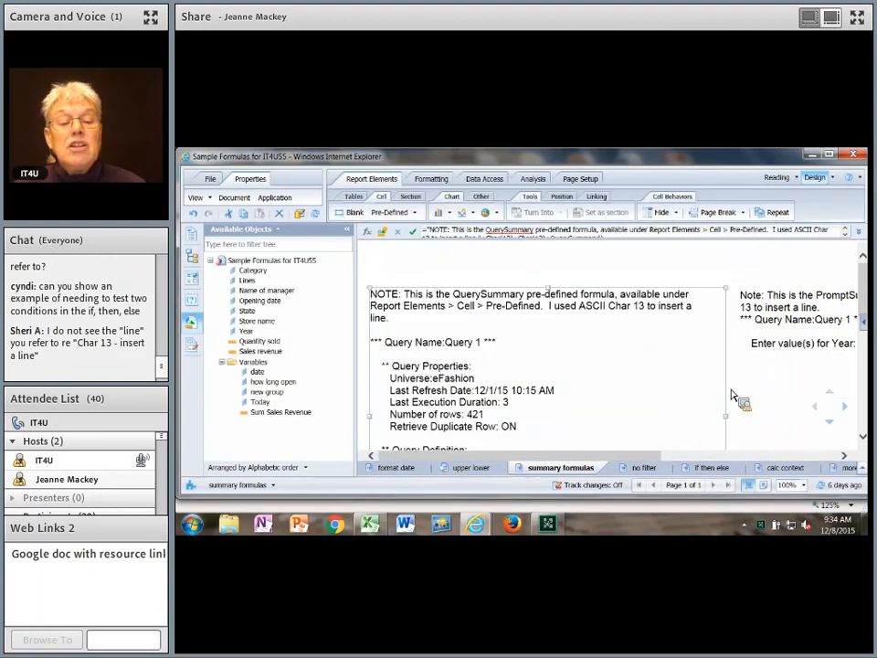
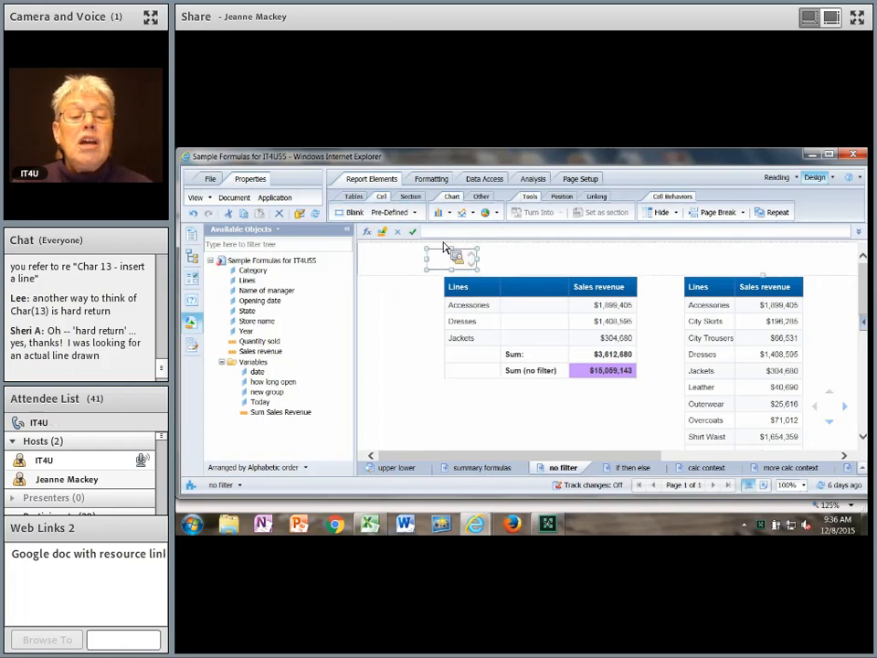
# Open the Formula Editor for the blank cell above the no filter report's tables and browse the All and Document function categories
pyautogui.click(367, 232)
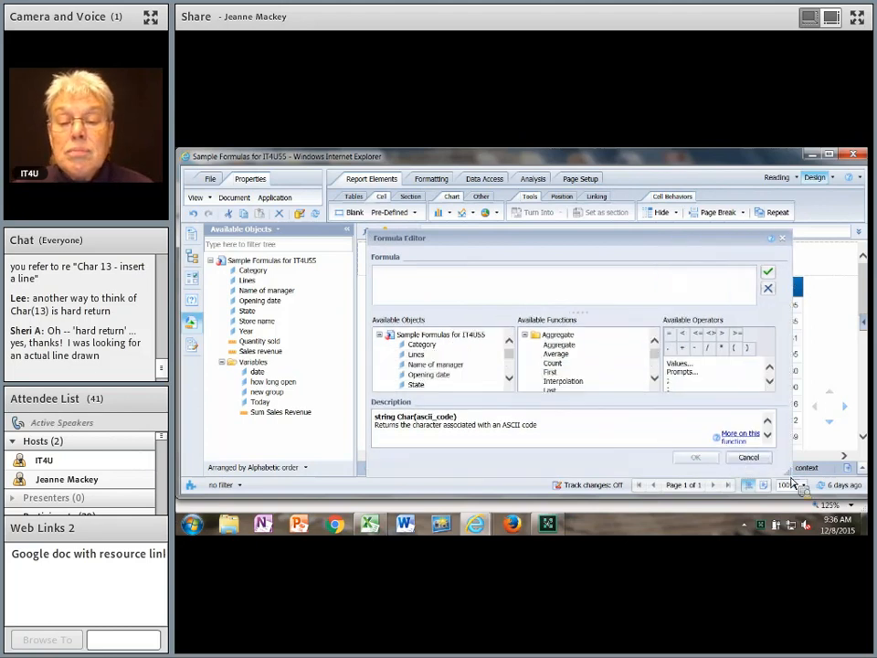
pyautogui.click(526, 336)
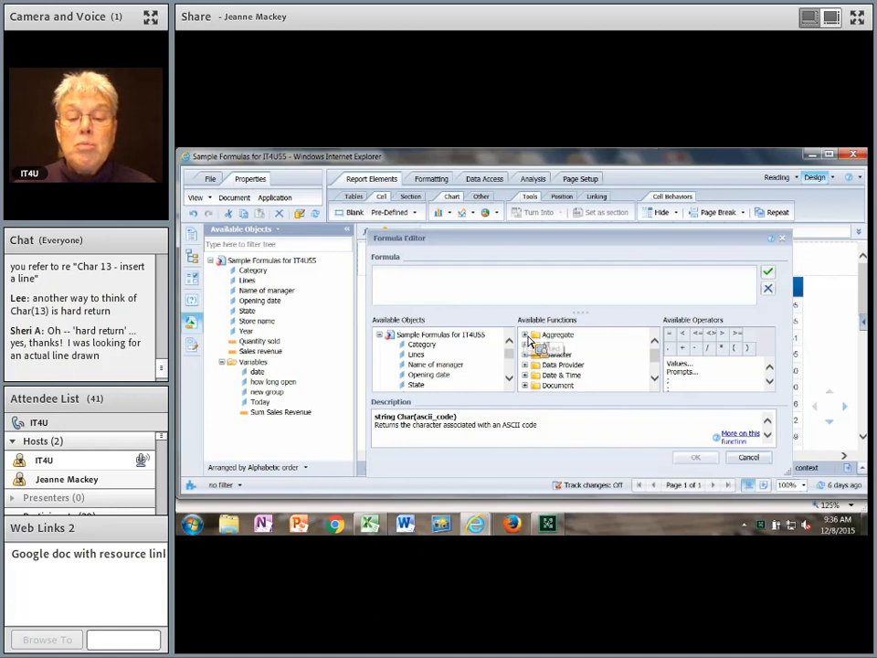
pyautogui.click(526, 345)
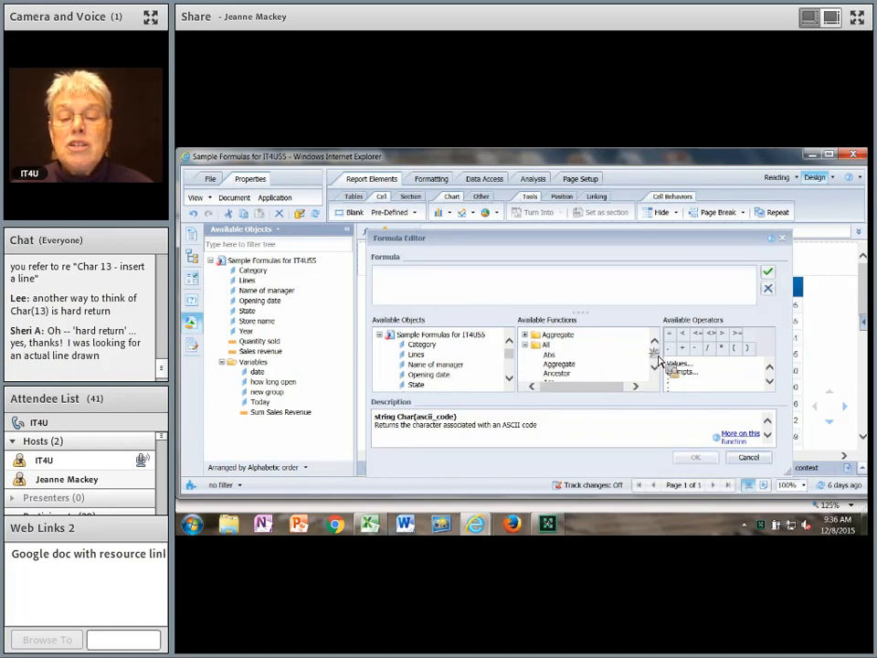
pyautogui.moveTo(656, 353); pyautogui.dragTo(658, 357)
pyautogui.scroll(1, 658, 359)
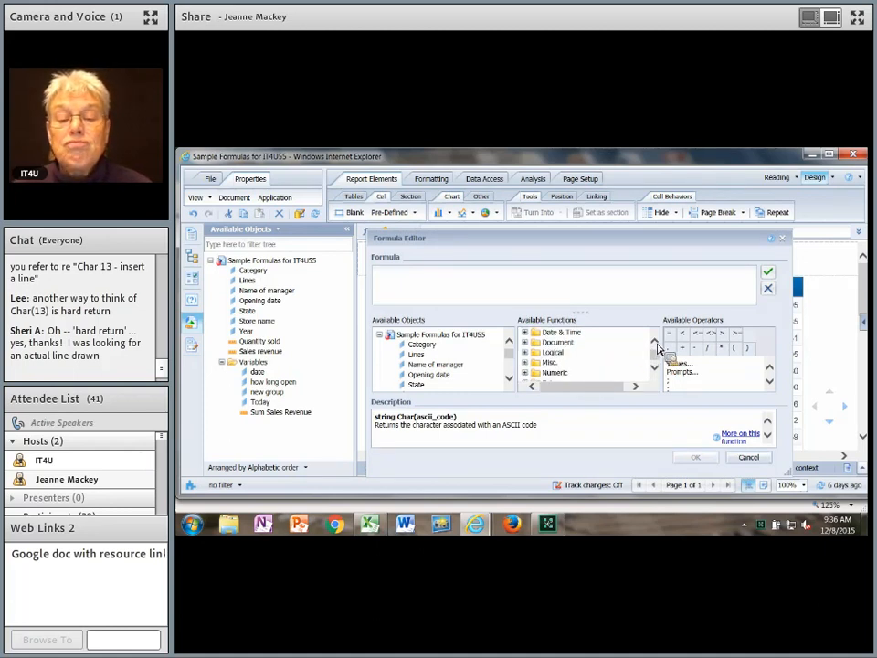
pyautogui.doubleClick(548, 344)
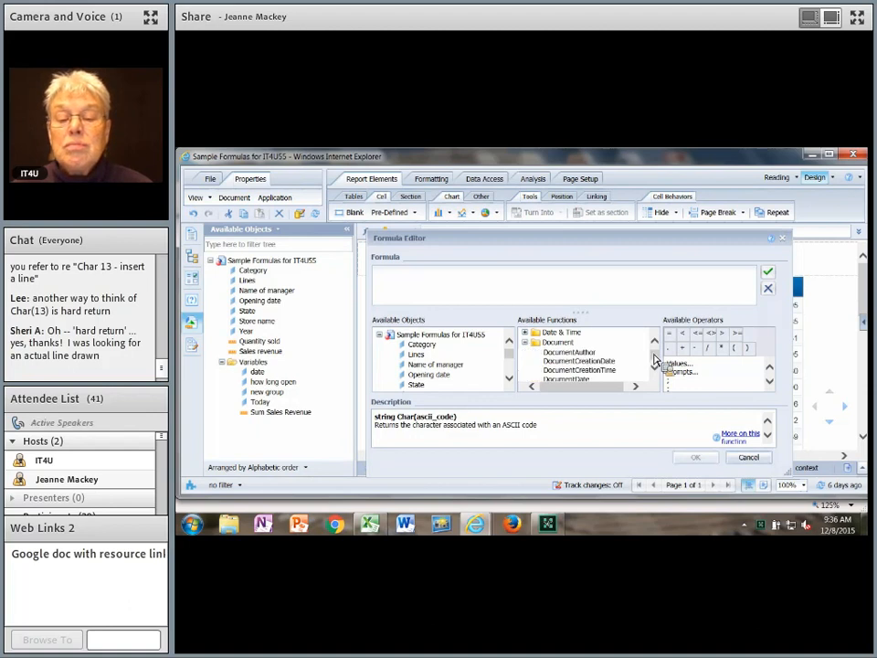
pyautogui.scroll(-5, 654, 357)
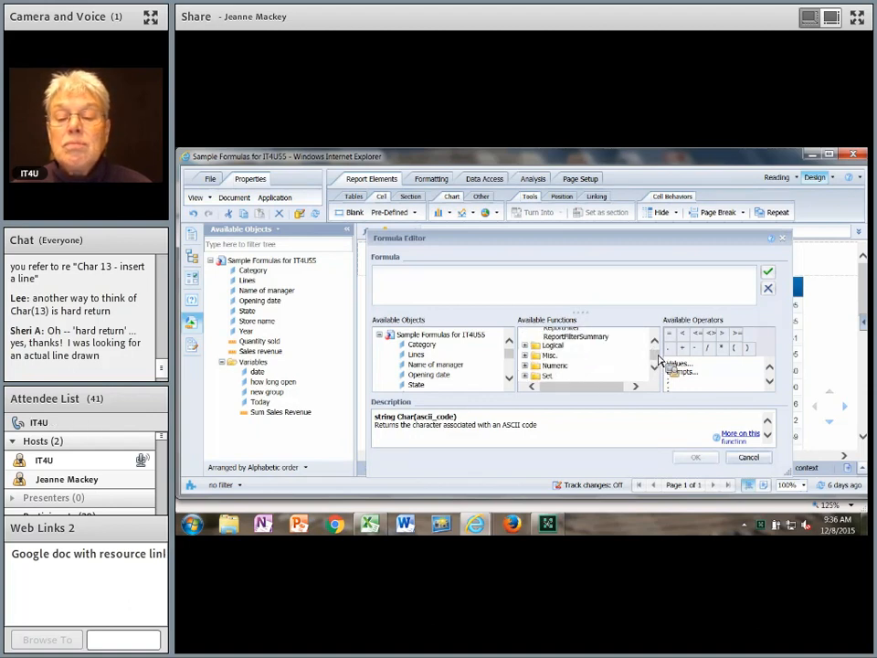
pyautogui.scroll(10, 654, 359)
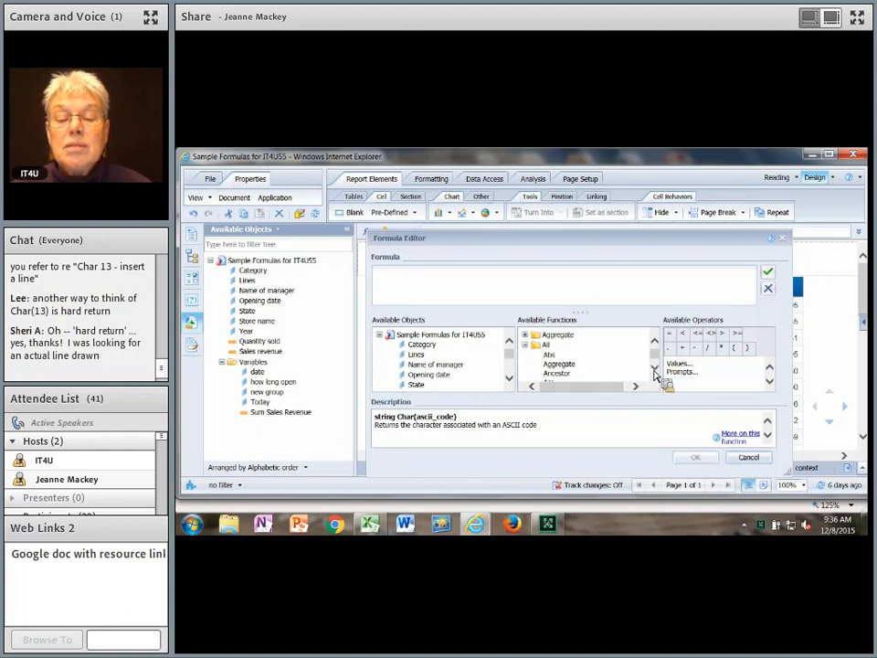
# Find UserResponse in the All functions list and insert it into the blank cell's formula
pyautogui.click(654, 367)
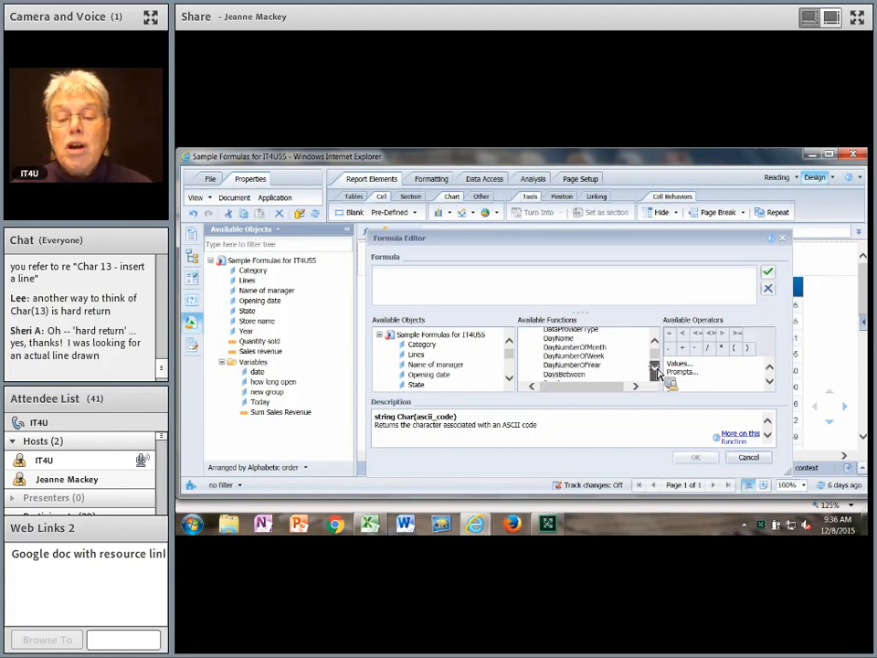
pyautogui.click(655, 366)
pyautogui.click(654, 366)
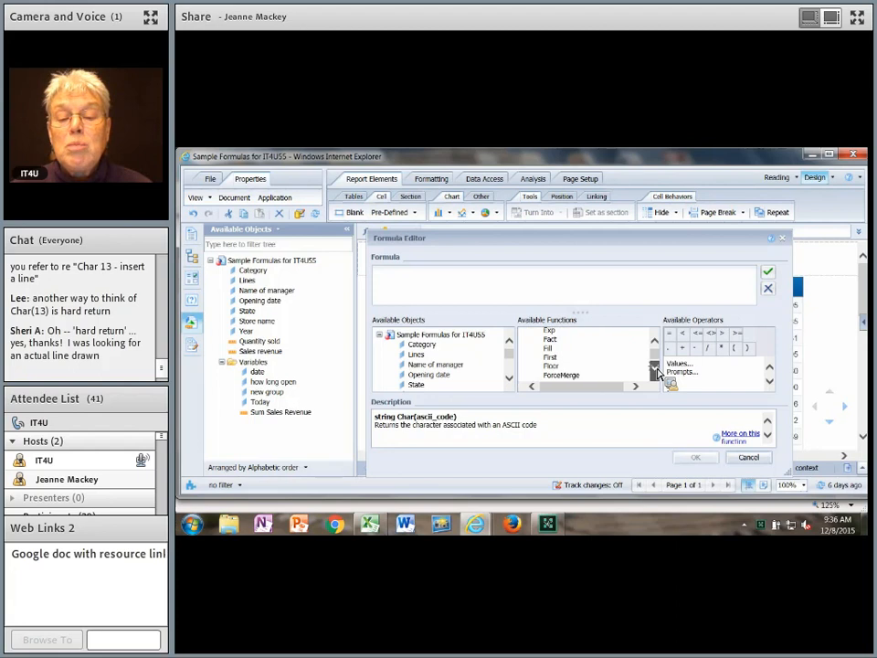
pyautogui.click(655, 367)
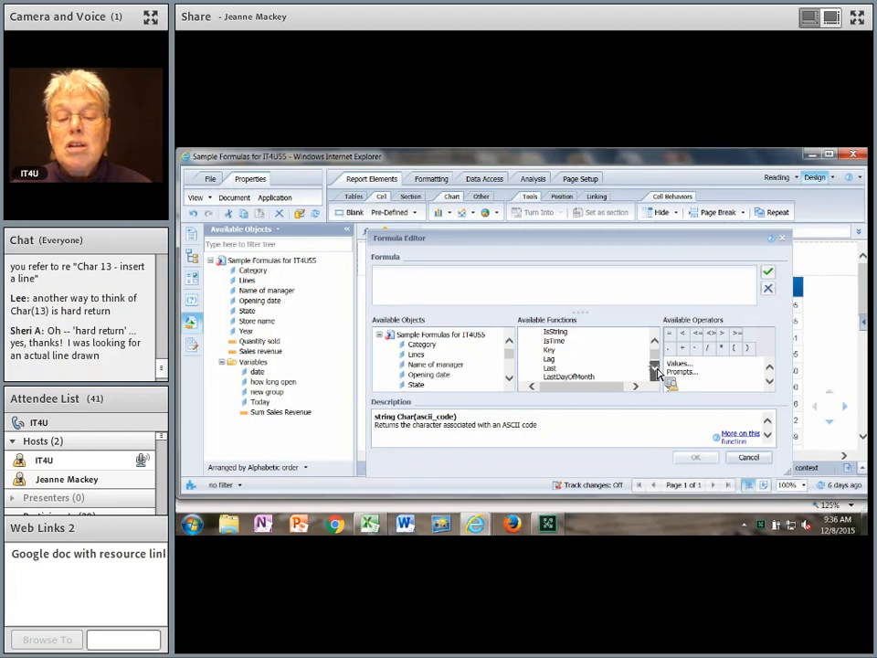
pyautogui.click(655, 367)
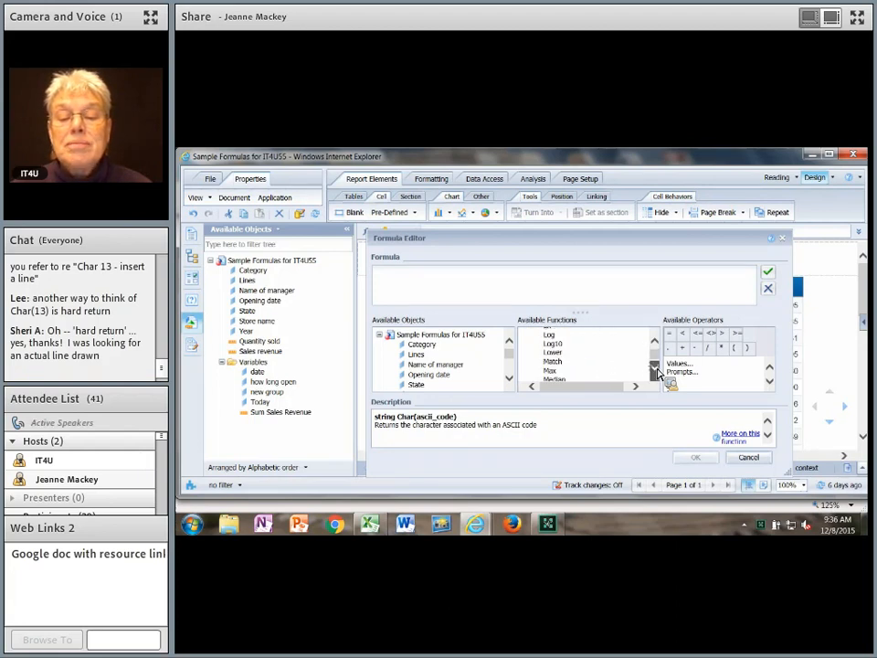
pyautogui.click(654, 368)
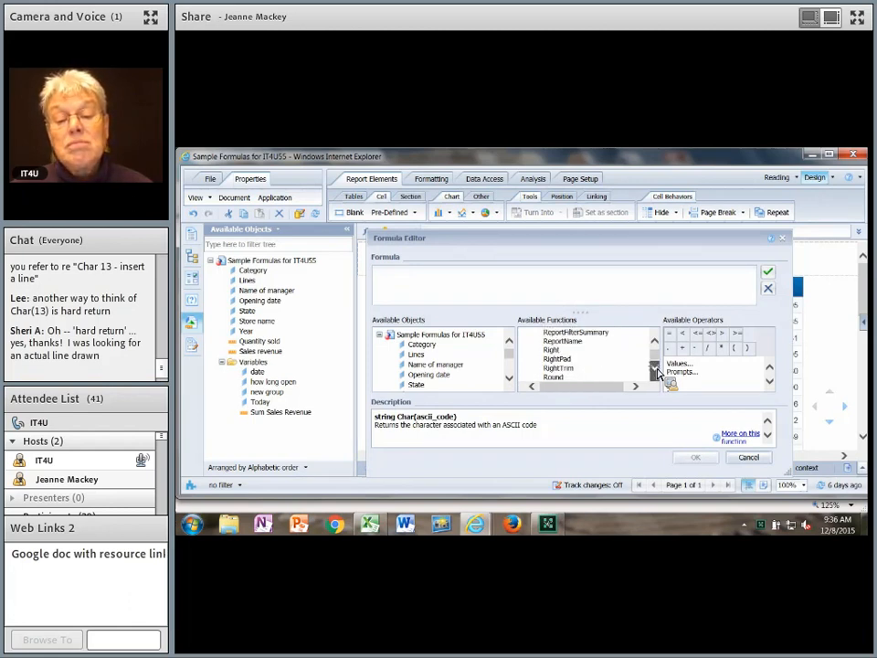
pyautogui.click(654, 366)
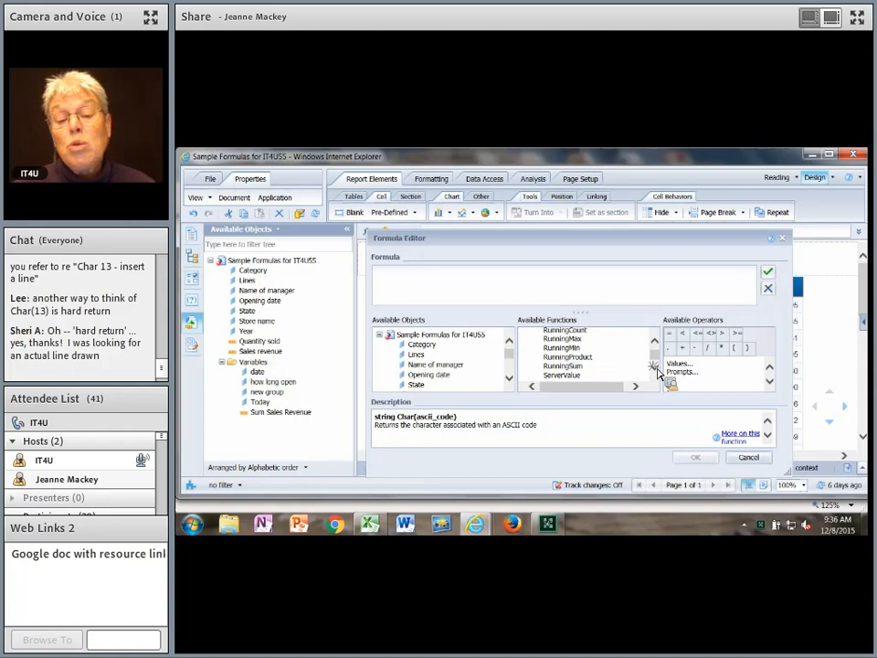
pyautogui.click(656, 368)
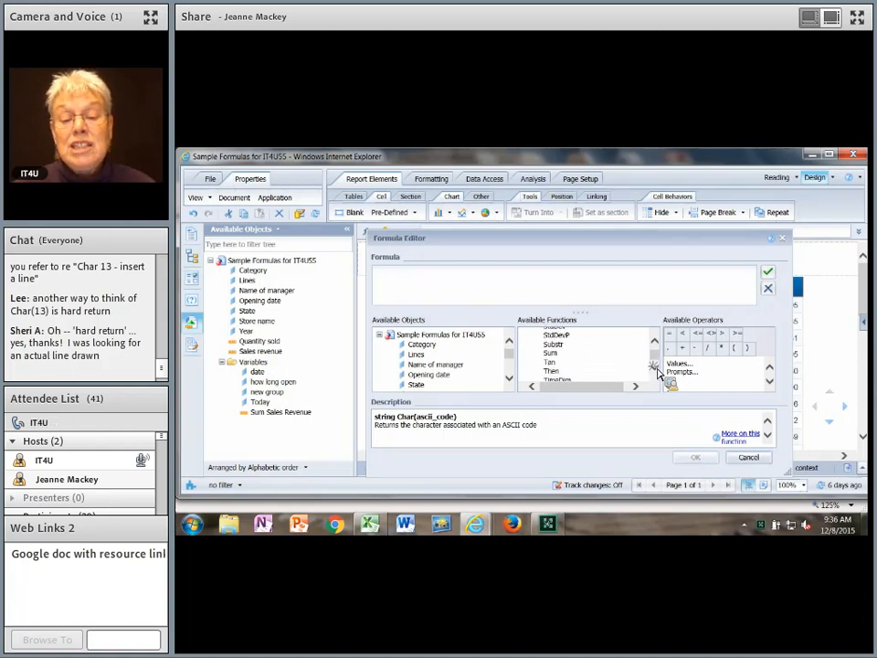
pyautogui.click(655, 368)
pyautogui.click(656, 368)
pyautogui.click(656, 369)
pyautogui.moveTo(558, 368); pyautogui.dragTo(430, 282)
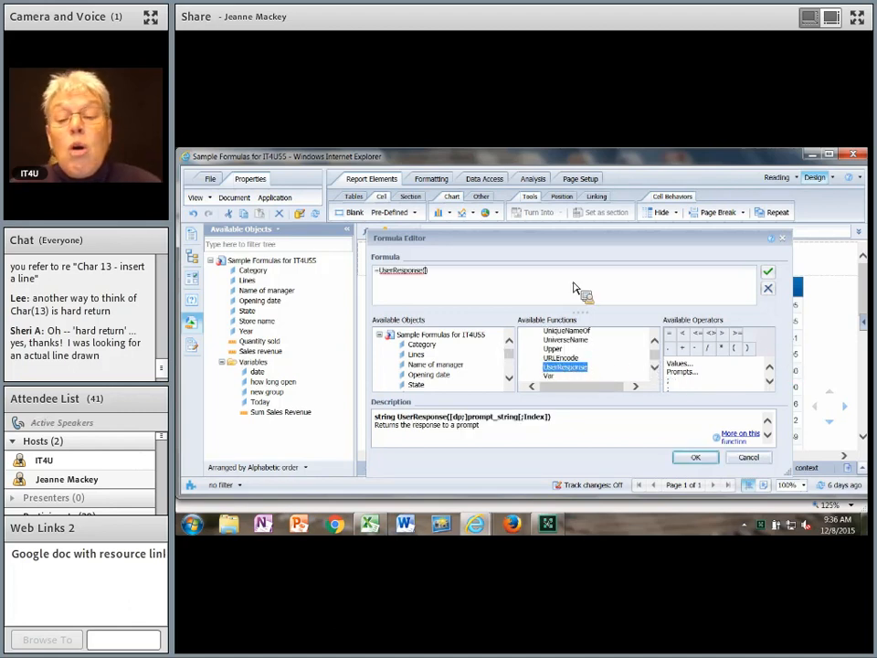
# Insert the "Enter value(s) for Year:" prompt as the UserResponse argument and apply the formula to the cell
pyautogui.doubleClick(686, 377)
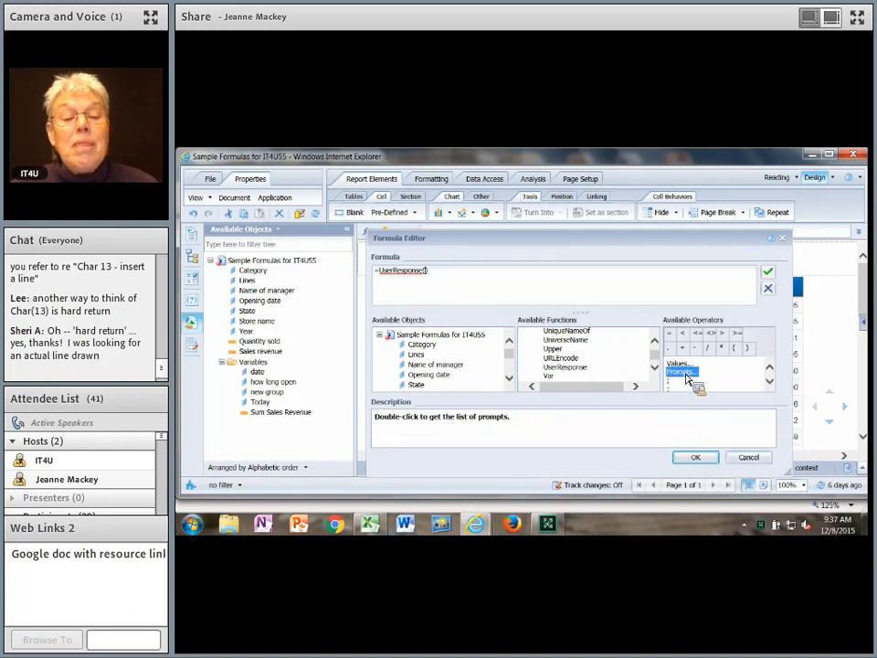
pyautogui.moveTo(476, 260); pyautogui.dragTo(493, 263)
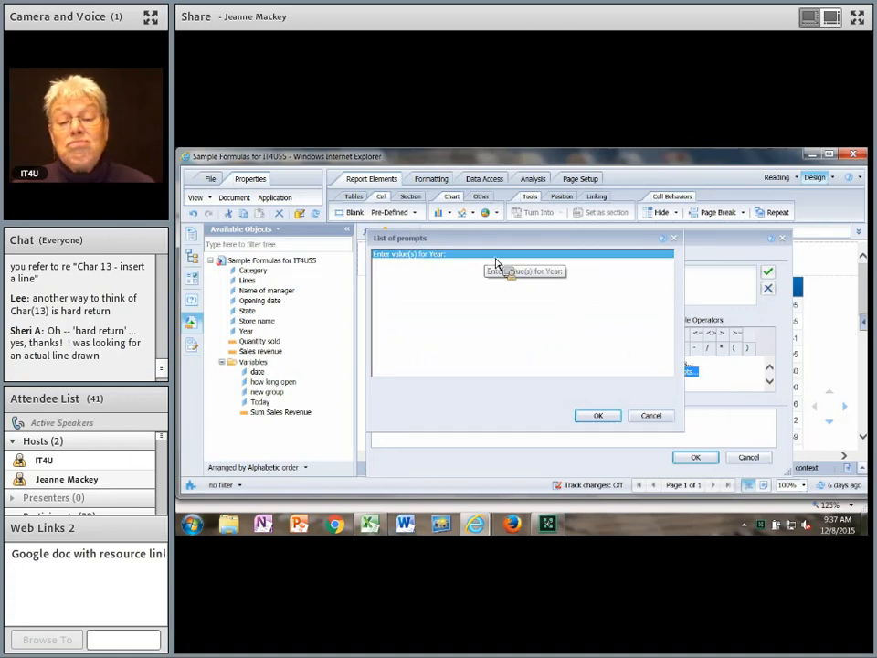
pyautogui.click(597, 415)
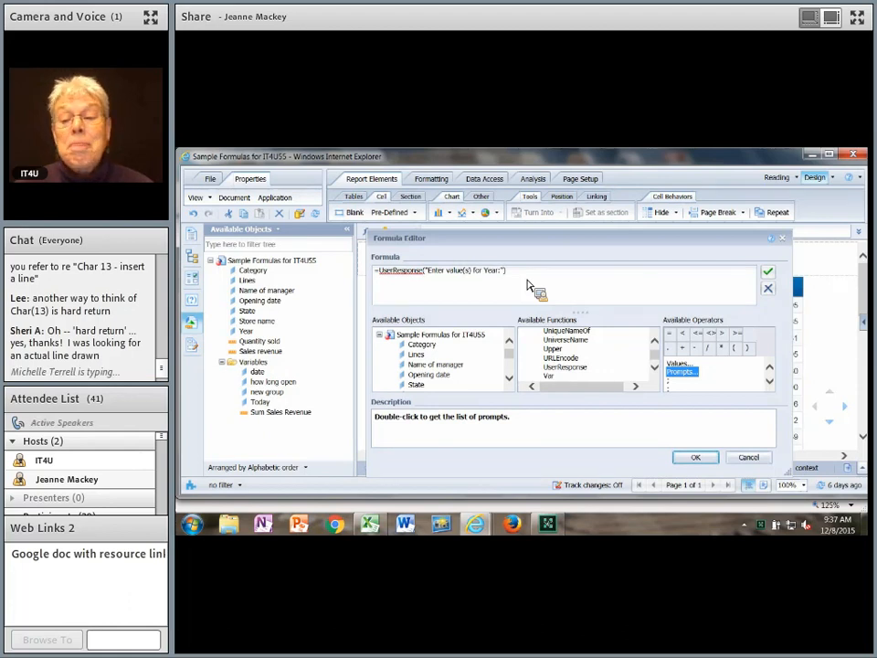
pyautogui.click(697, 457)
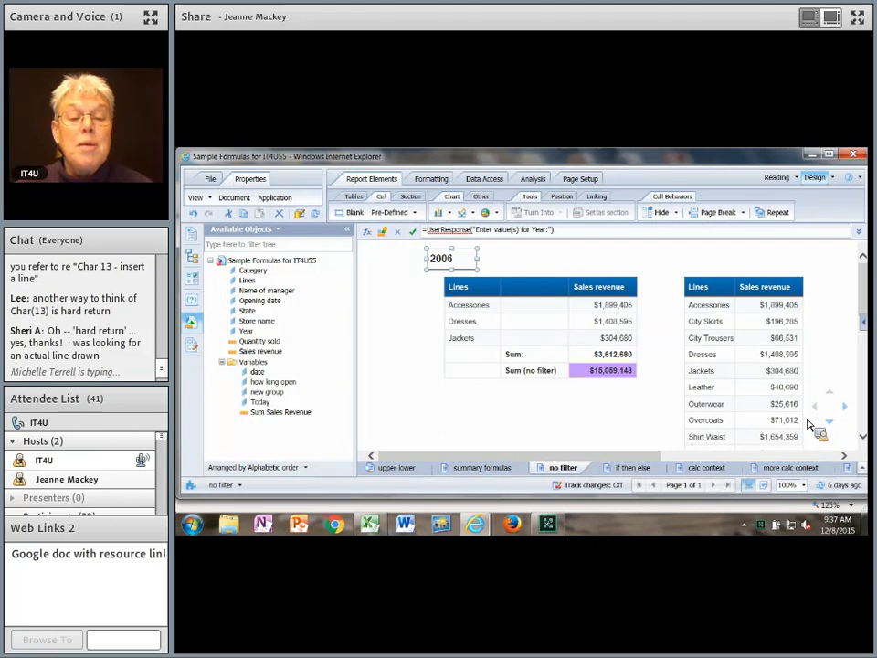
# Replace the UserResponse formula in the cell above the tables with the start of a sum, =Sum([Sales revenue]
pyautogui.click(368, 231)
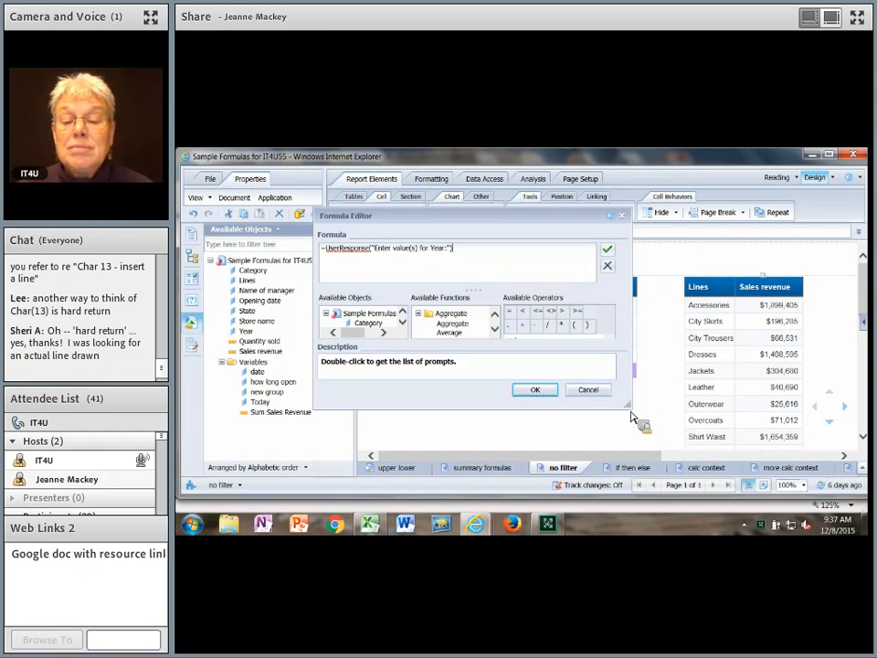
pyautogui.moveTo(629, 407); pyautogui.dragTo(751, 473)
pyautogui.tripleClick(454, 248)
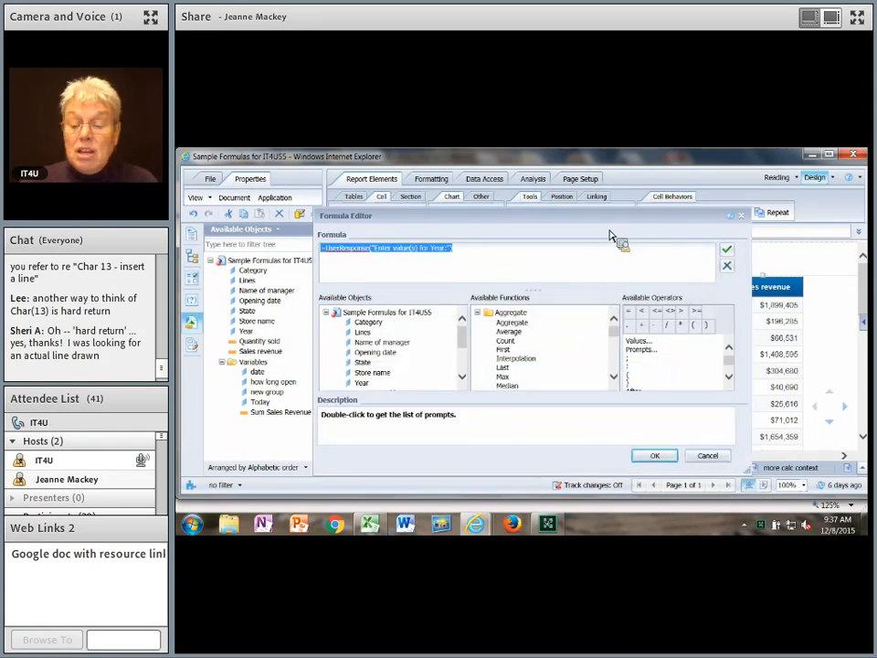
pyautogui.write('=')
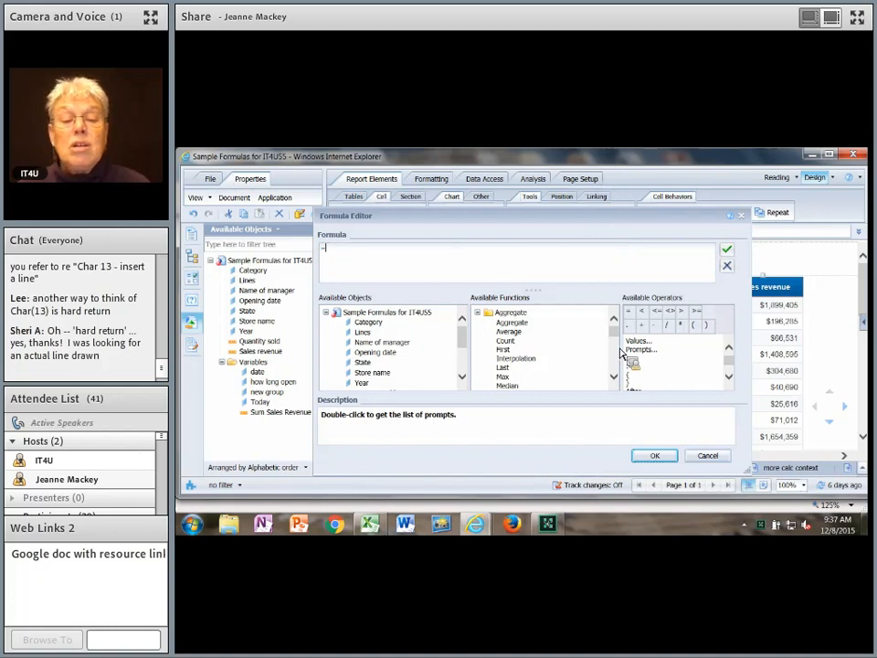
pyautogui.write('SUm')
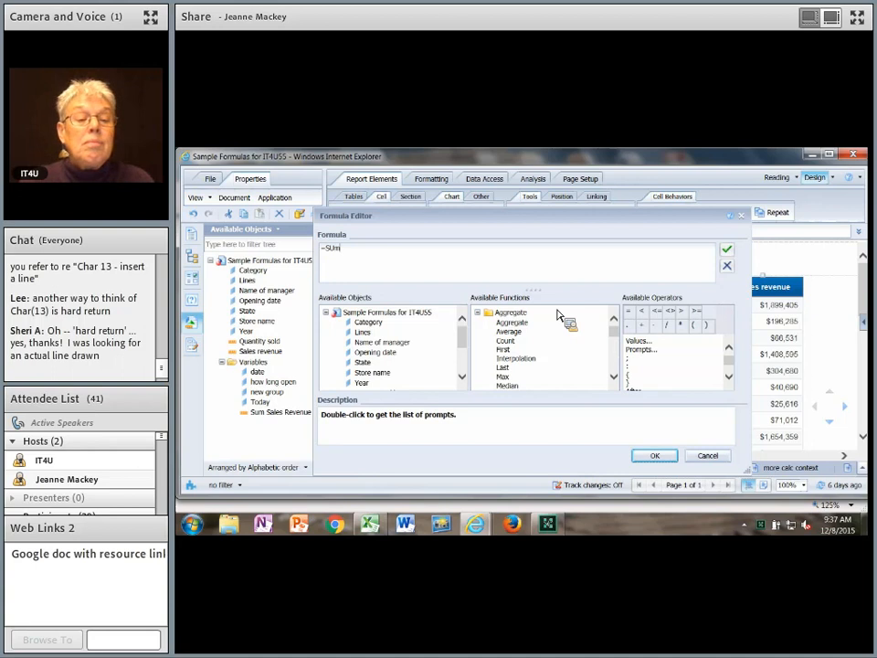
pyautogui.write('m(')
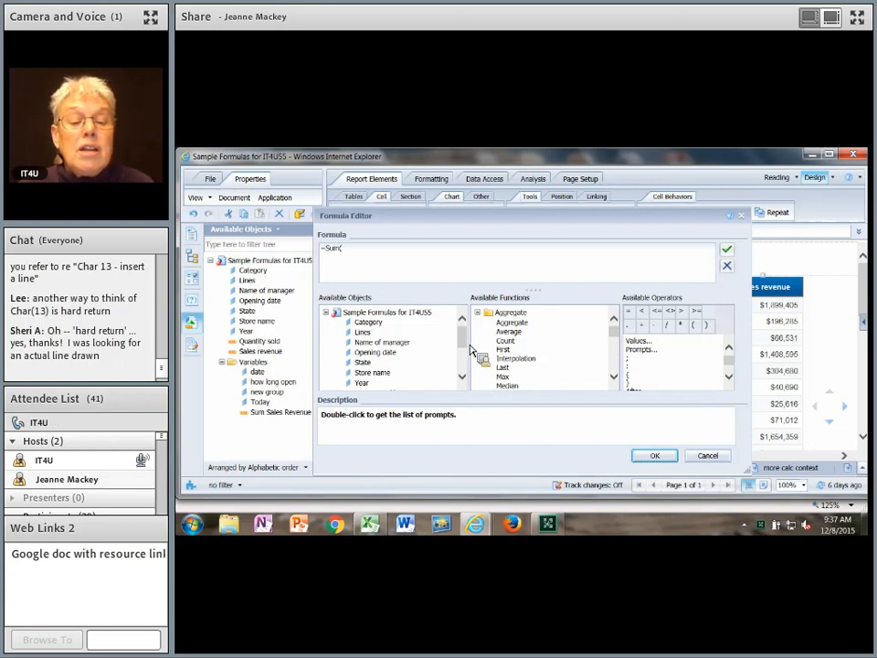
pyautogui.moveTo(462, 337); pyautogui.dragTo(464, 347)
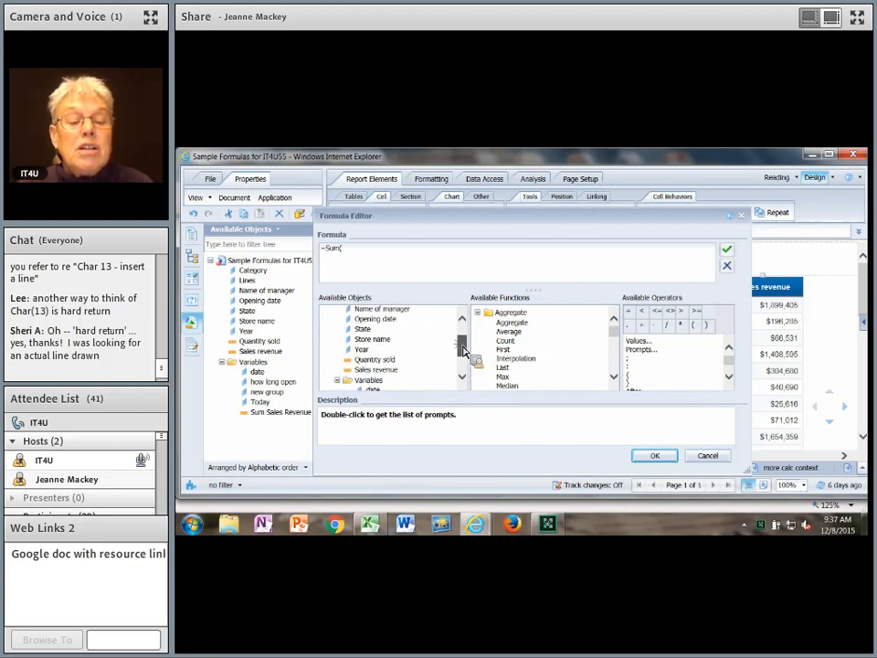
pyautogui.doubleClick(384, 370)
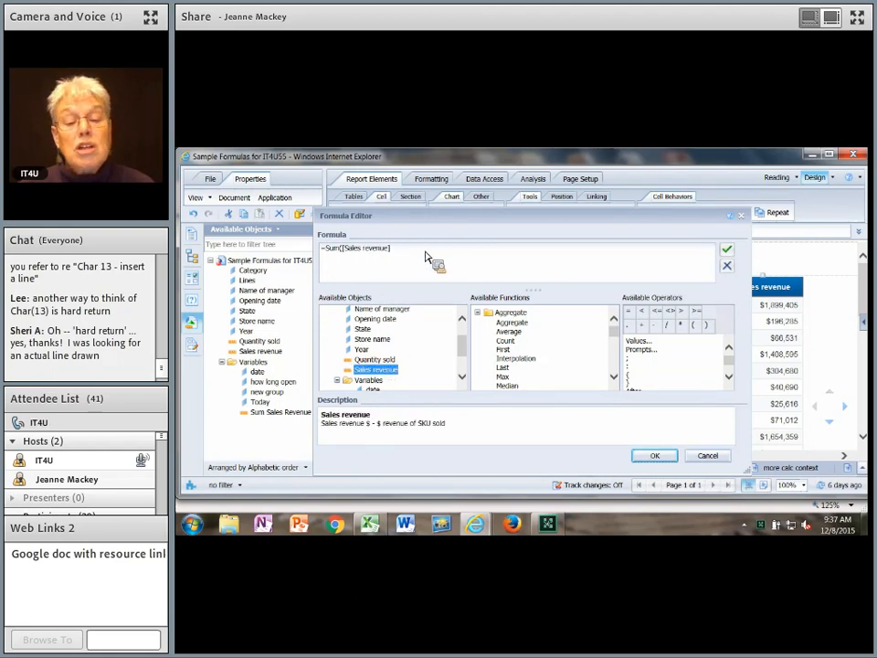
# Add a Where condition to the sum that restricts State to Florida, picked from the object's list of values
pyautogui.moveTo(729, 360); pyautogui.dragTo(731, 374)
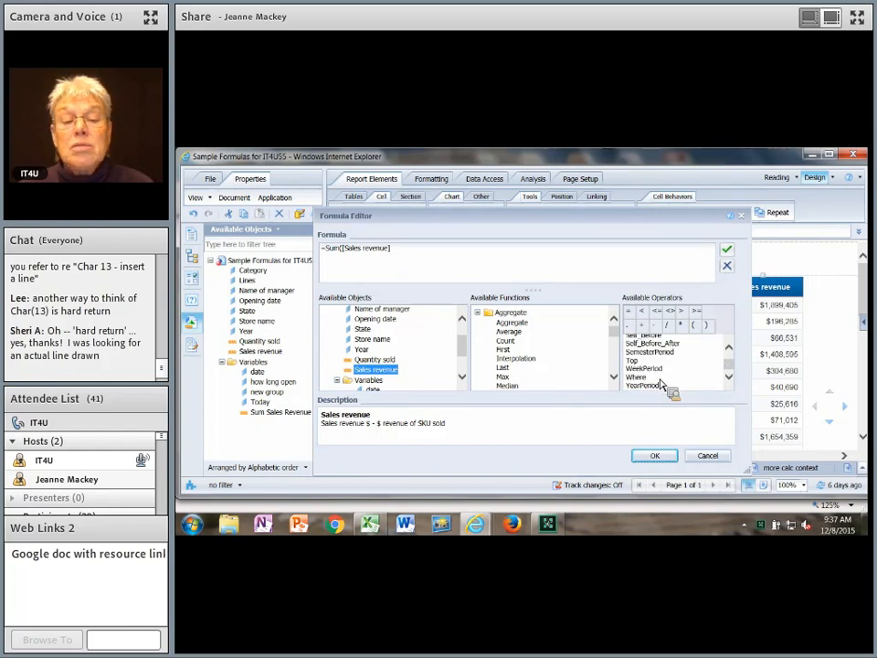
pyautogui.click(638, 379)
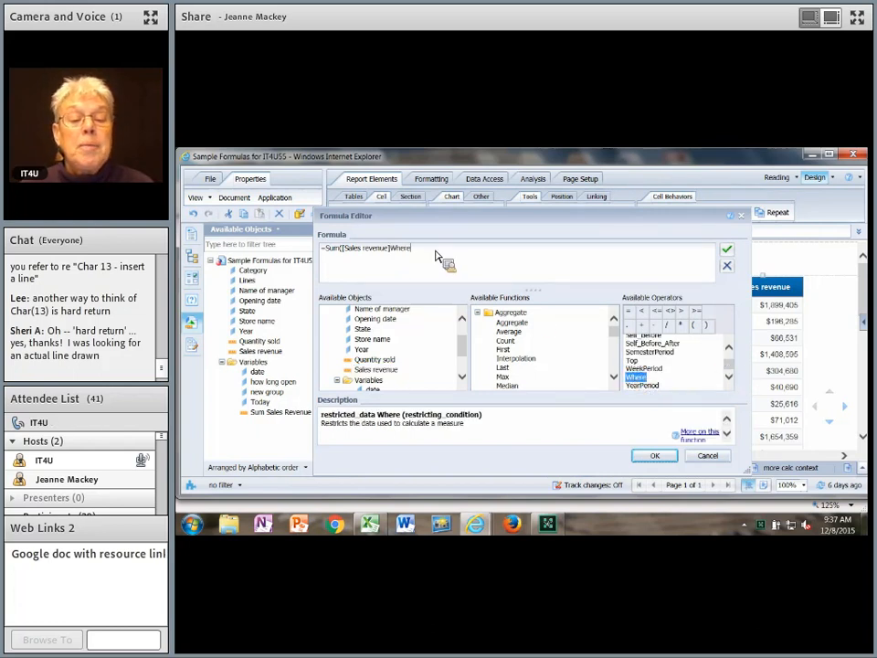
pyautogui.doubleClick(364, 329)
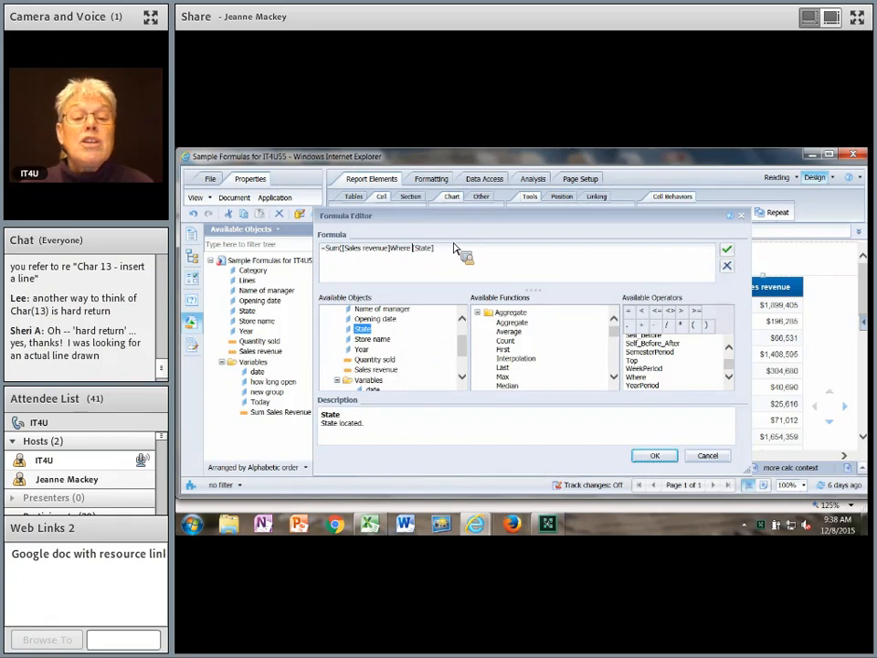
pyautogui.click(630, 314)
pyautogui.write('""')
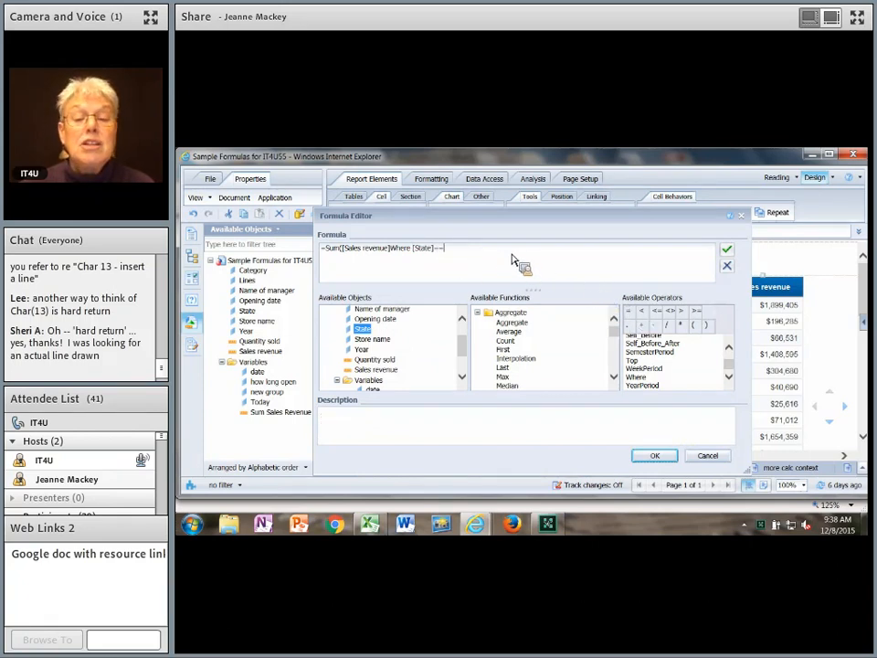
pyautogui.click(728, 364)
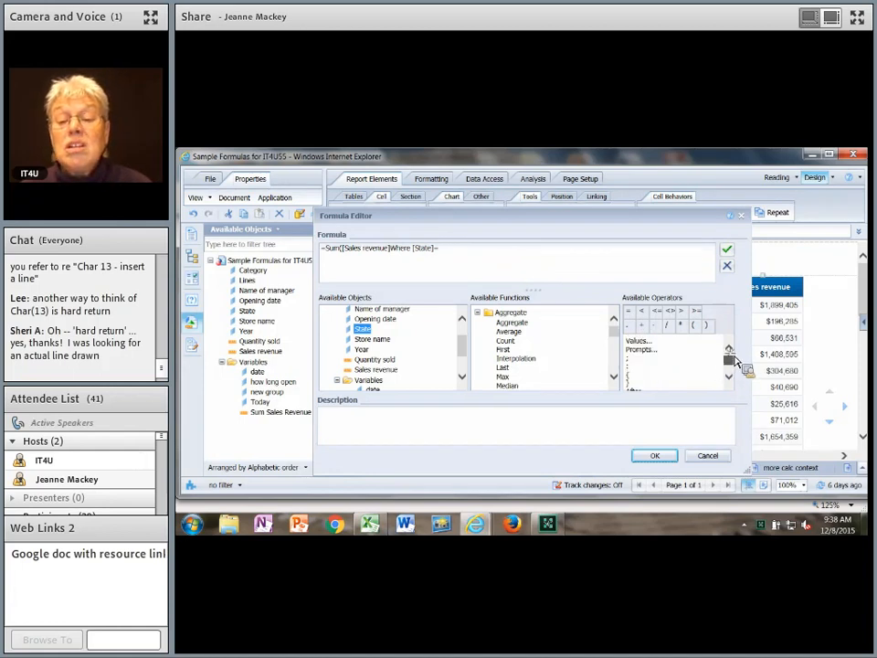
pyautogui.doubleClick(640, 342)
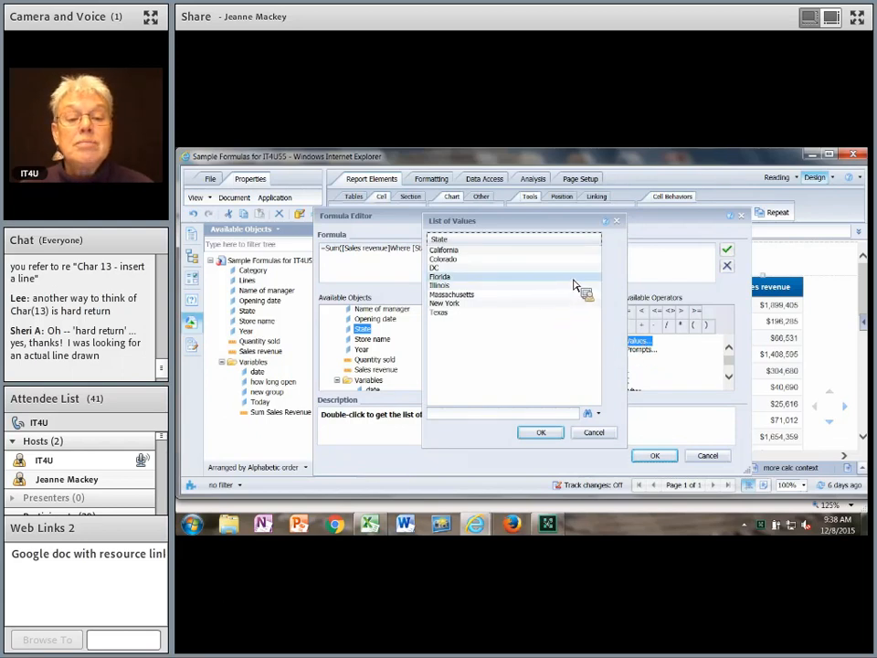
pyautogui.click(476, 276)
pyautogui.click(541, 432)
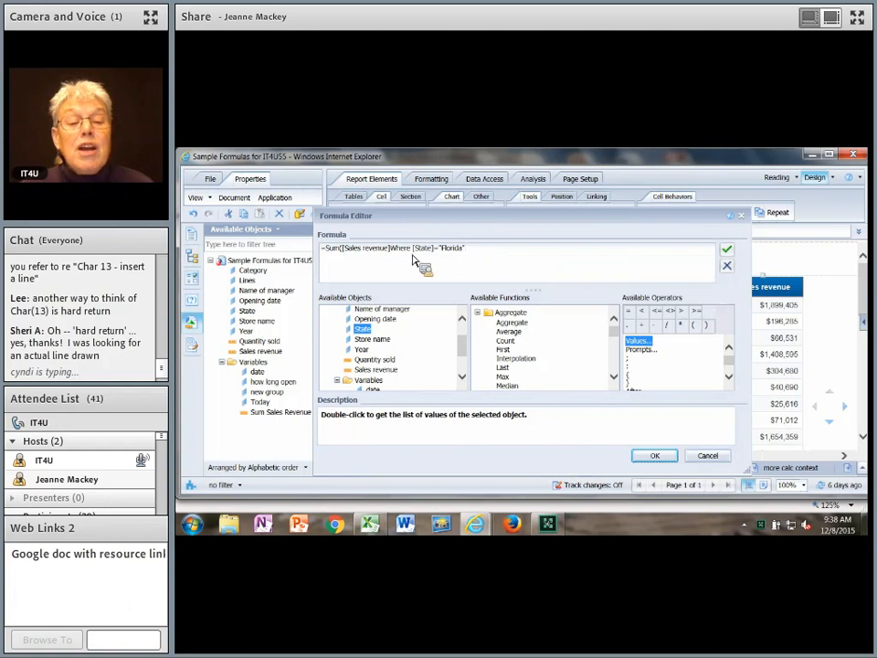
# Enclose the State condition in parentheses, close the Sum, validate and apply the formula, and widen the cell to fit its value
pyautogui.write('(')
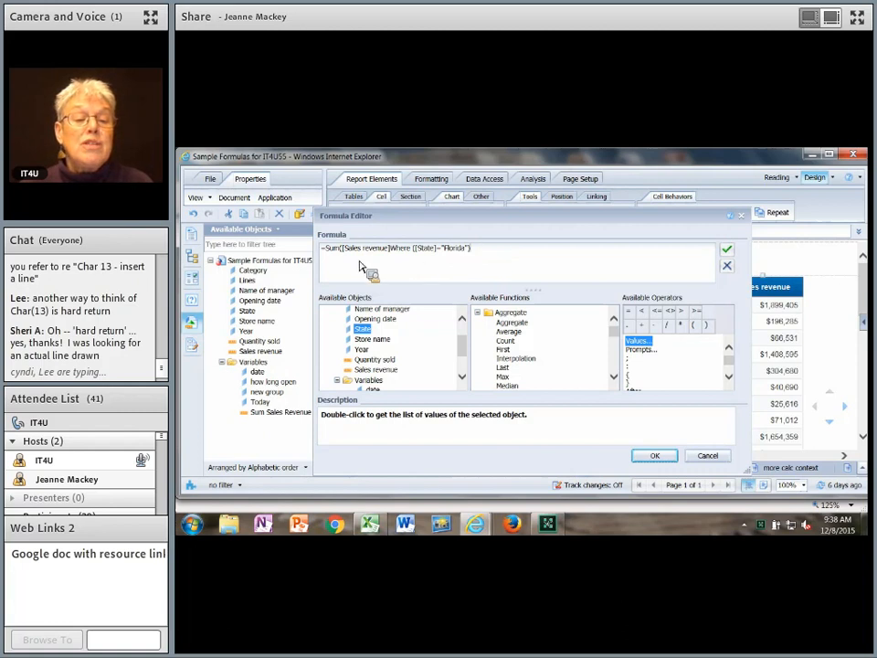
pyautogui.click(484, 253)
pyautogui.write(')')
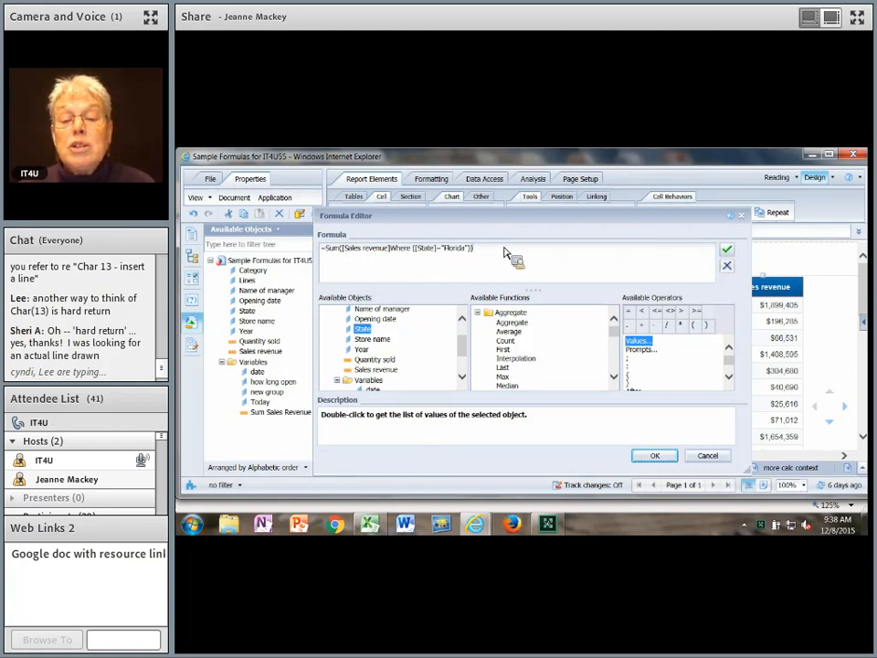
pyautogui.click(727, 249)
pyautogui.click(590, 357)
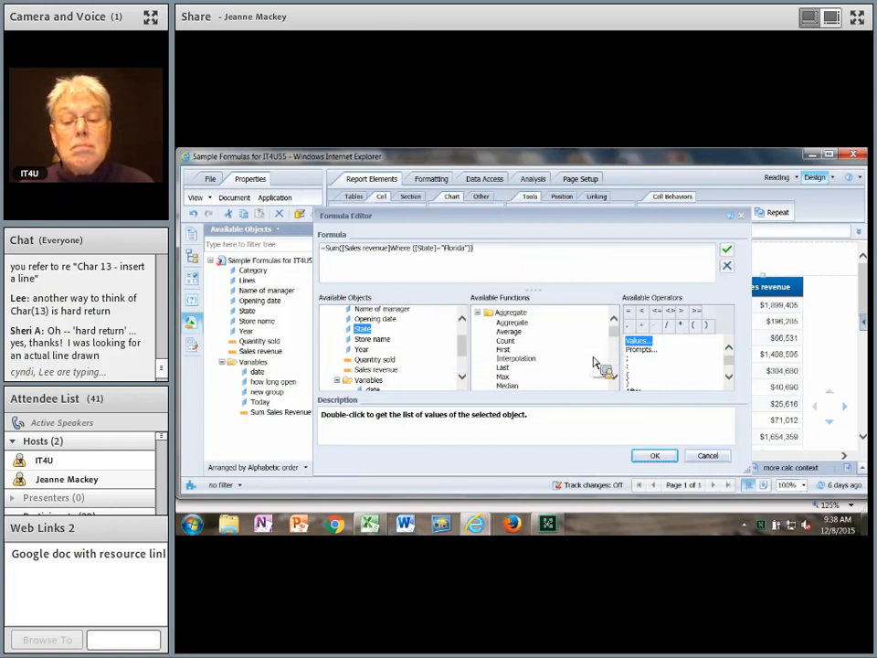
pyautogui.click(660, 455)
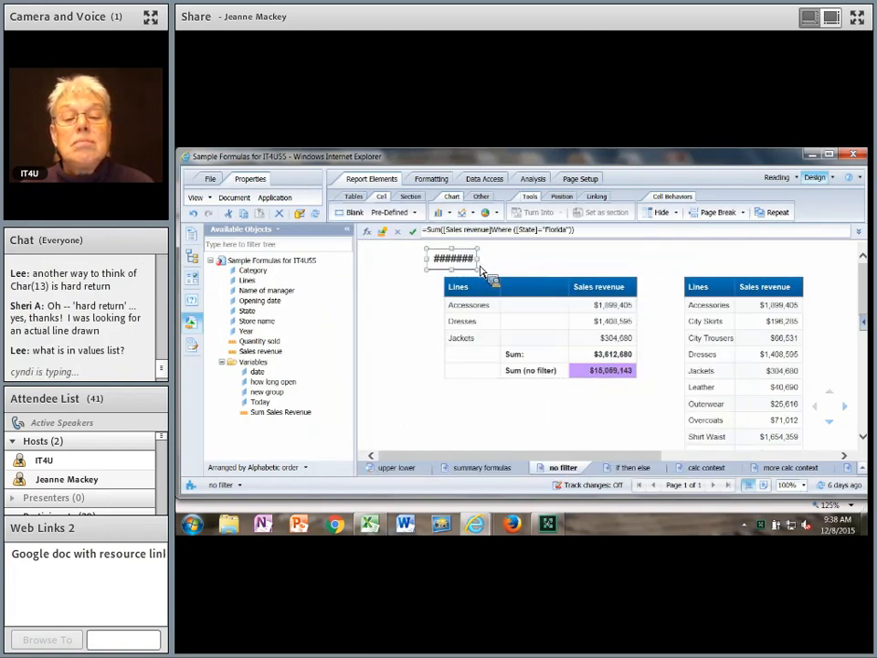
pyautogui.moveTo(482, 264); pyautogui.dragTo(518, 264)
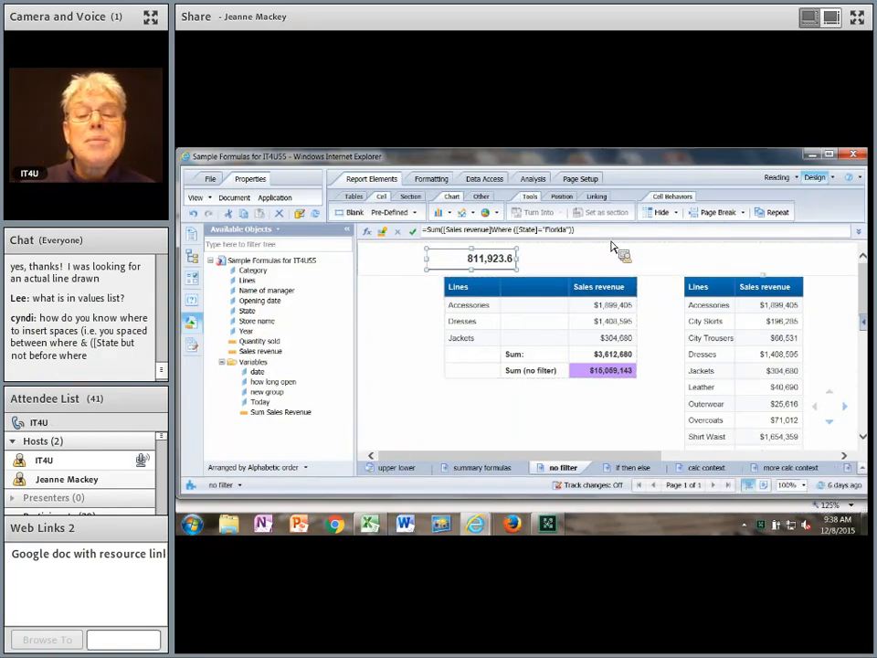
# Remove the space after Where in the cell's formula, then validate and apply it
pyautogui.click(382, 232)
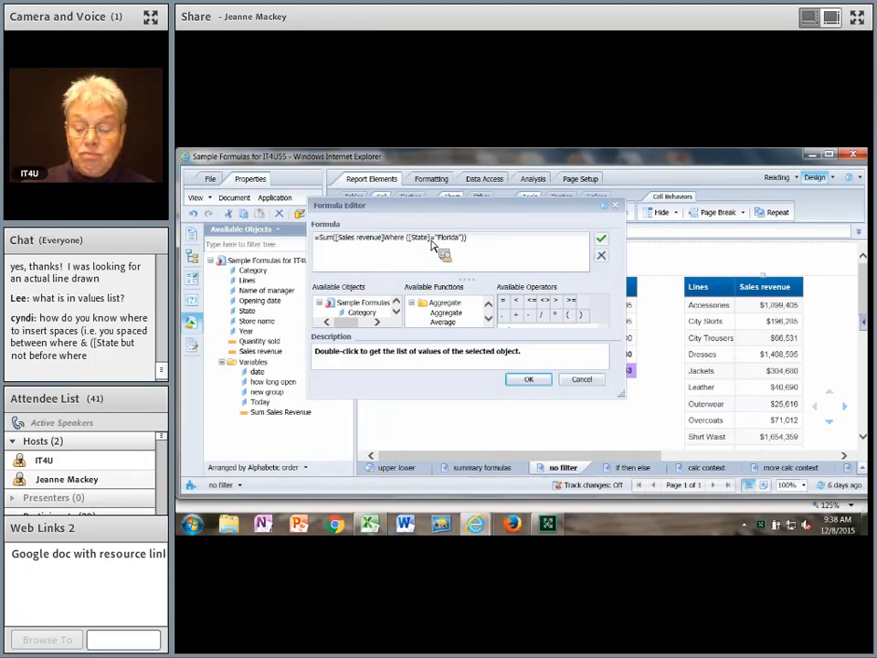
pyautogui.press('BackSpace')
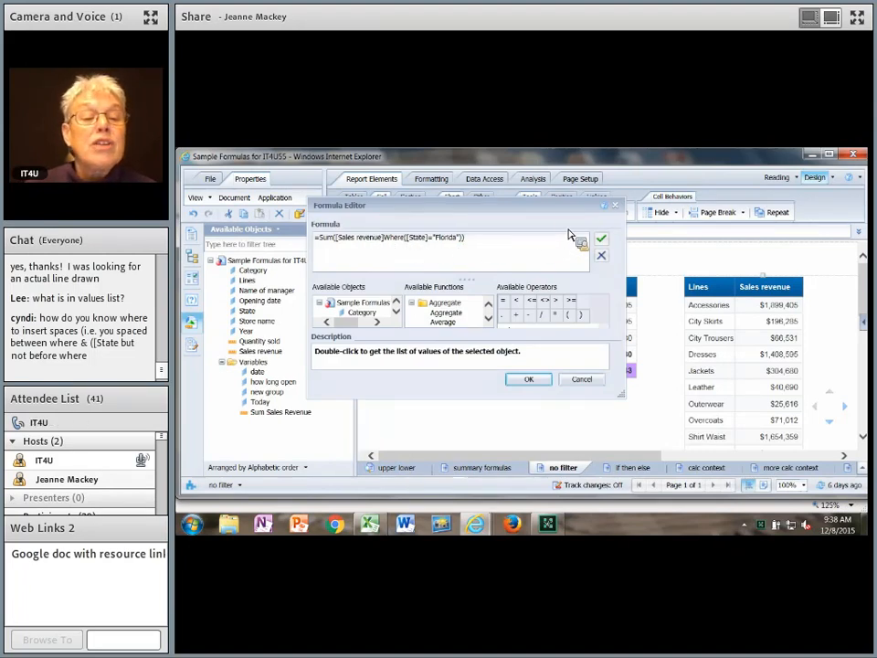
pyautogui.click(600, 238)
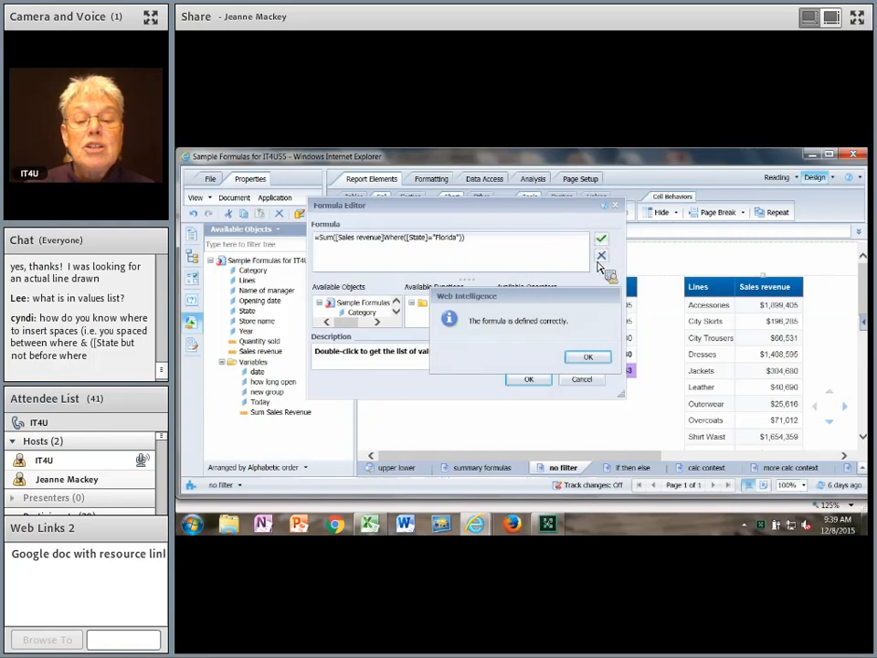
pyautogui.click(586, 357)
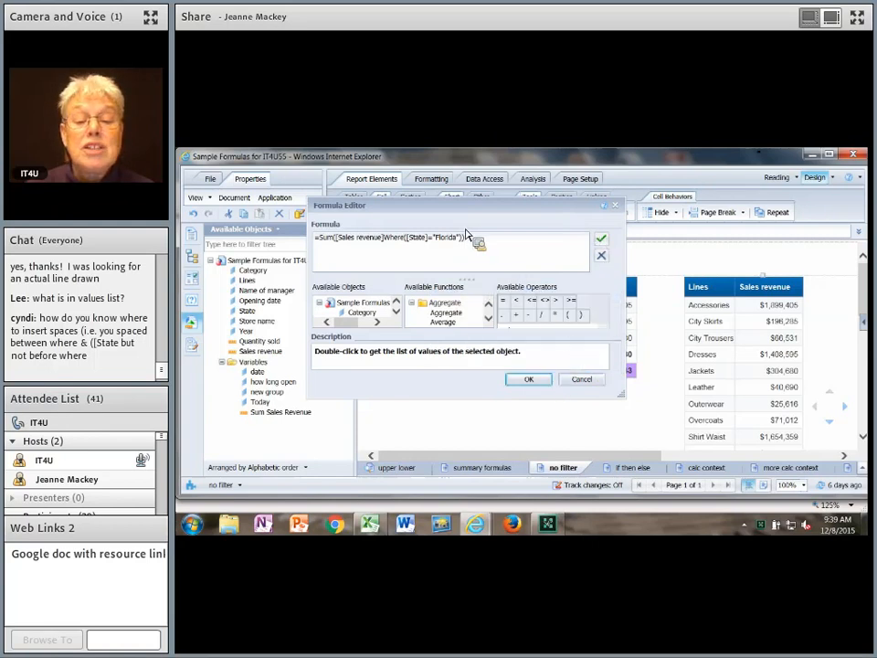
pyautogui.click(532, 381)
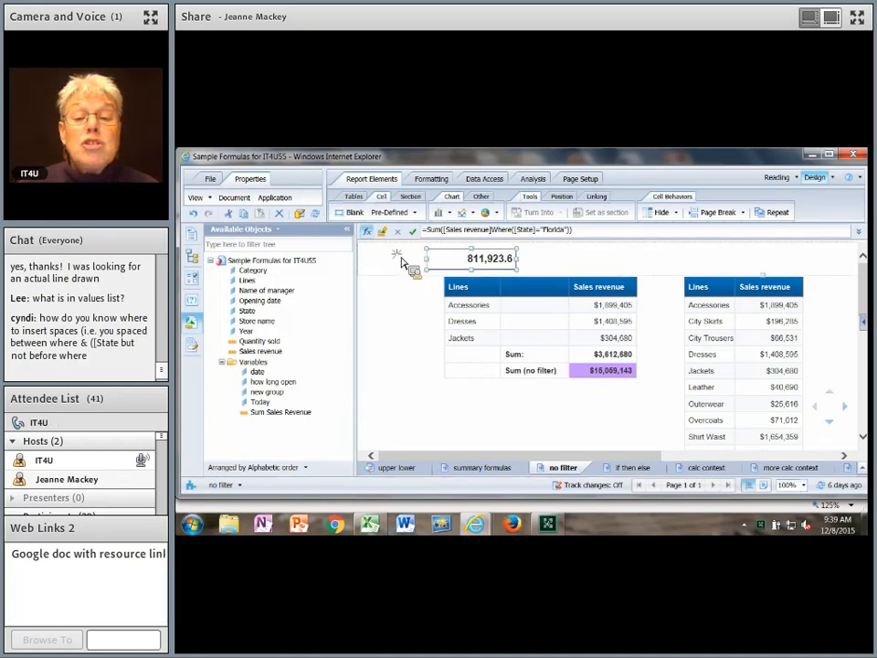
# Reopen the cell's formula in an enlarged Formula Editor and delete the State condition, leaving =Sum([Sales revenue]Where(
pyautogui.click(366, 231)
pyautogui.click(478, 273)
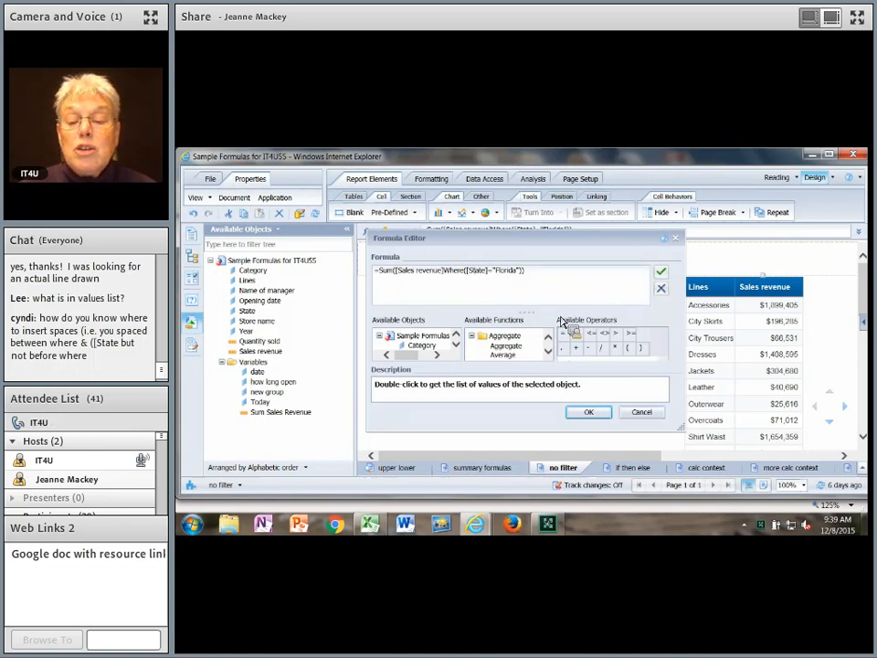
pyautogui.moveTo(678, 425); pyautogui.dragTo(750, 451)
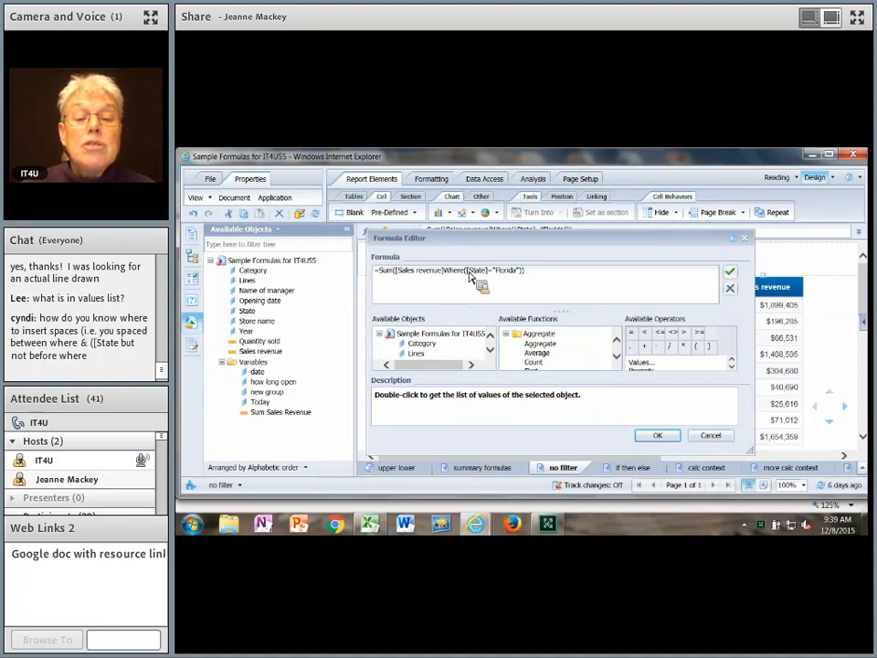
pyautogui.moveTo(534, 273); pyautogui.dragTo(482, 275)
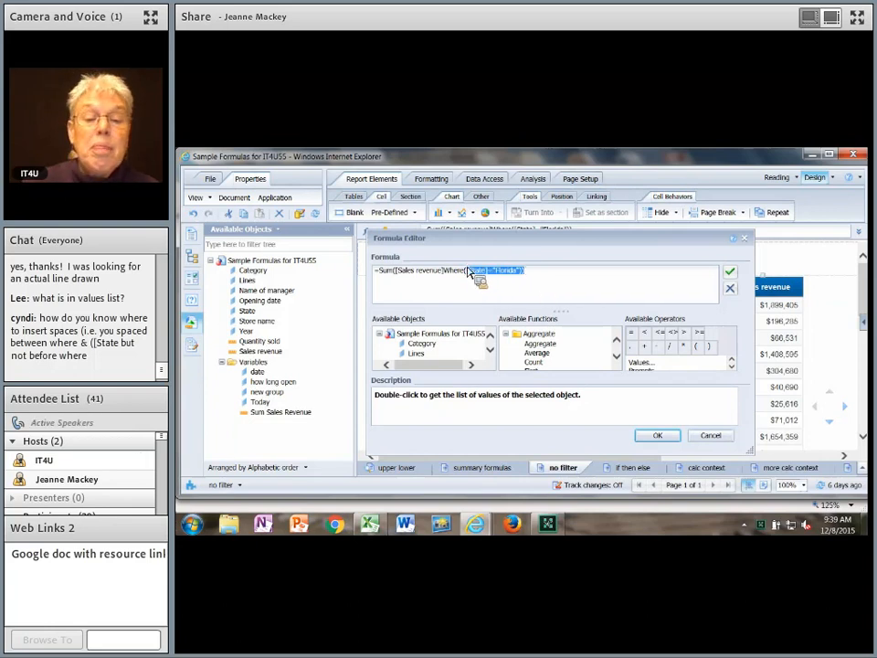
pyautogui.press('Delete')
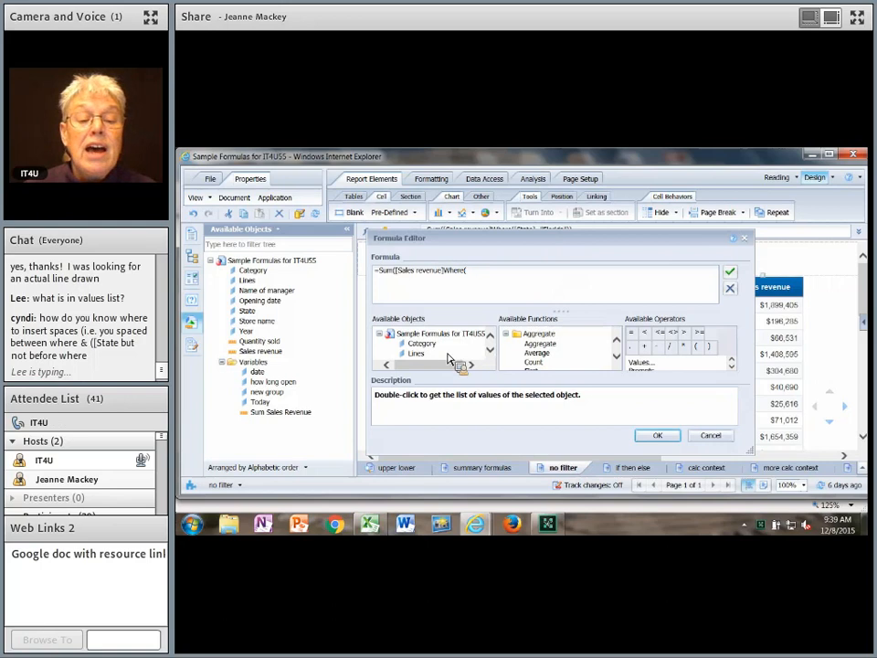
# Add the condition that Lines equals Jackets inside the Where clause, picking Jackets from the object's list of values
pyautogui.doubleClick(417, 354)
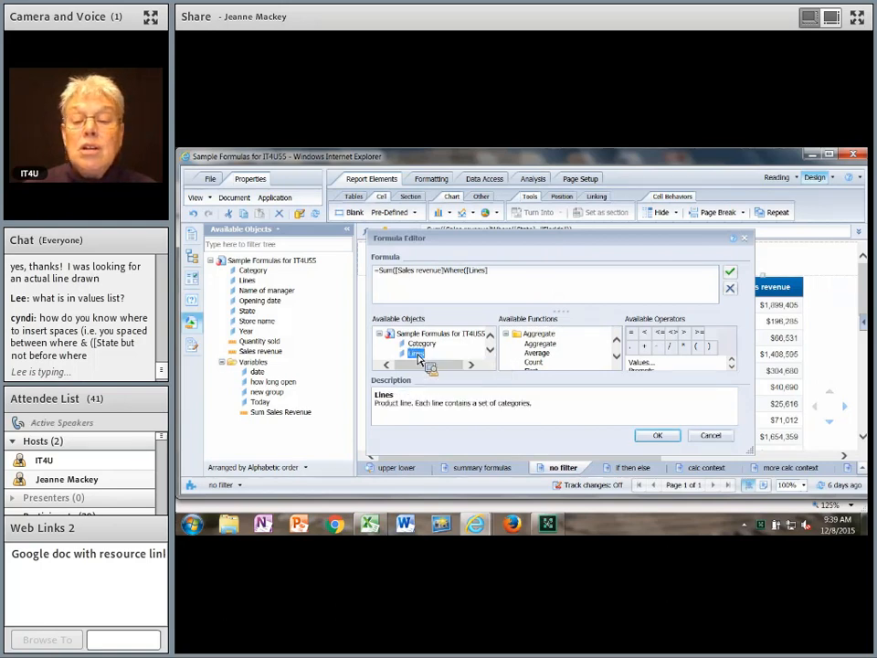
pyautogui.click(633, 335)
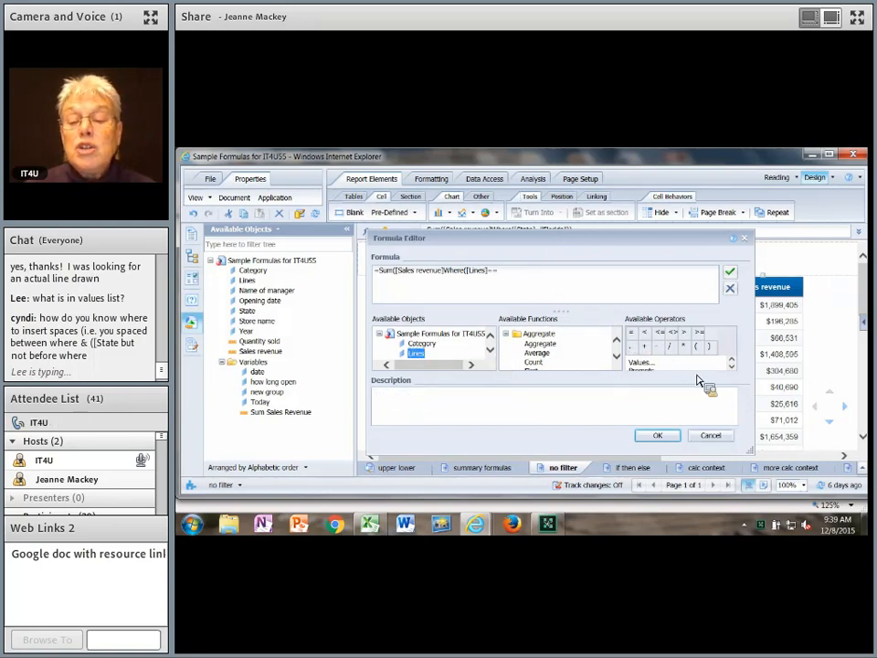
pyautogui.moveTo(646, 365)
pyautogui.mouseDown()
pyautogui.moveTo(621, 260)
pyautogui.moveTo(725, 165)
pyautogui.moveTo(758, 195)
pyautogui.moveTo(602, 290)
pyautogui.moveTo(709, 325)
pyautogui.moveTo(645, 294)
pyautogui.moveTo(658, 370)
pyautogui.moveTo(642, 375)
pyautogui.mouseUp()
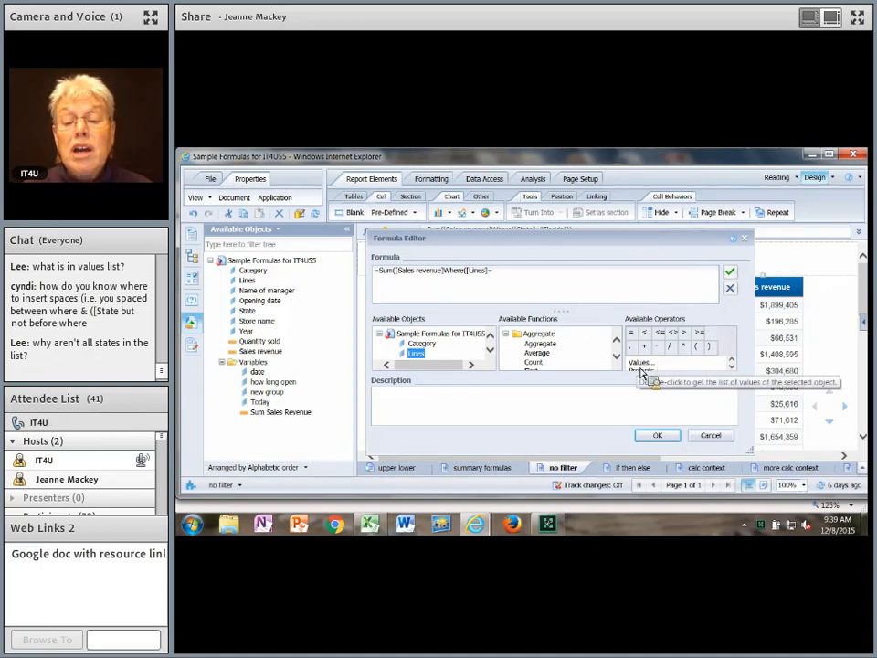
pyautogui.doubleClick(645, 365)
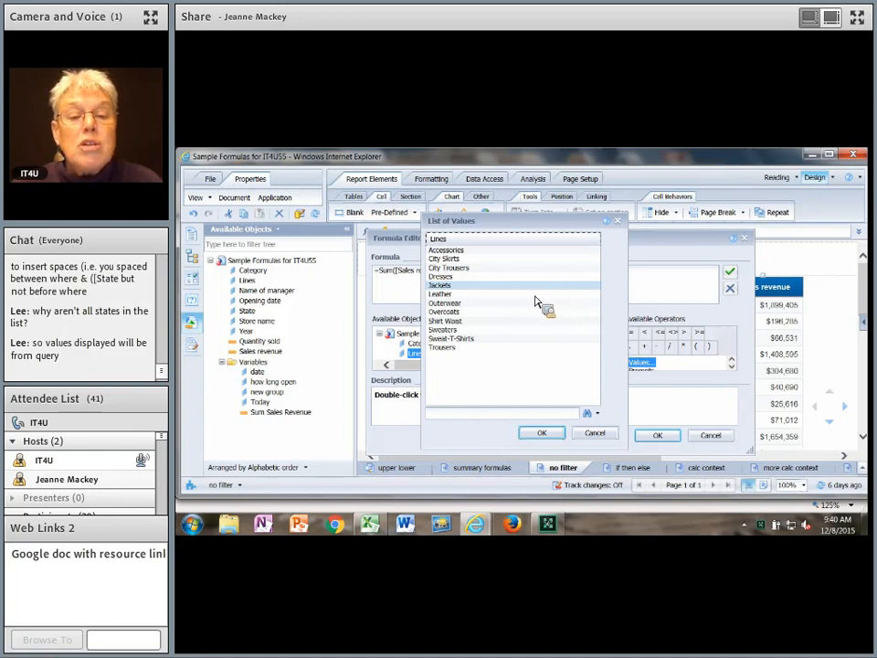
pyautogui.click(483, 287)
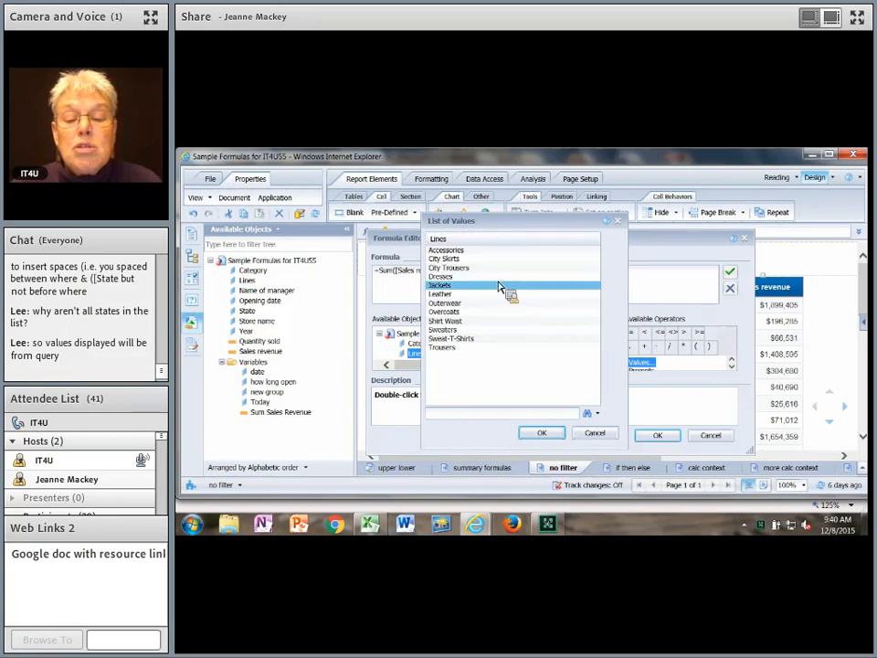
pyautogui.click(541, 433)
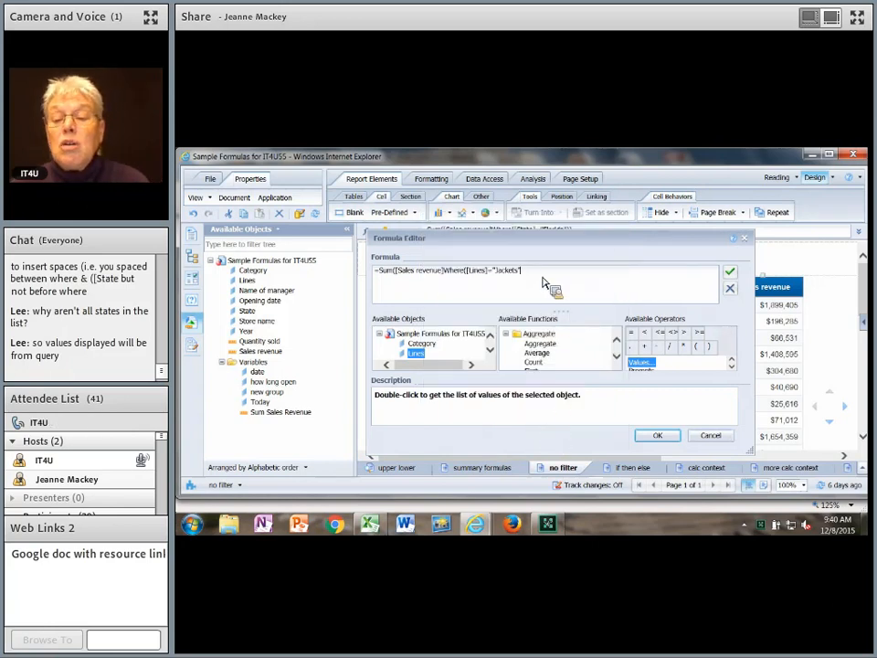
# Close the Where condition and the Sum with parentheses, validate the formula and apply it to the cell
pyautogui.doubleClick(713, 351)
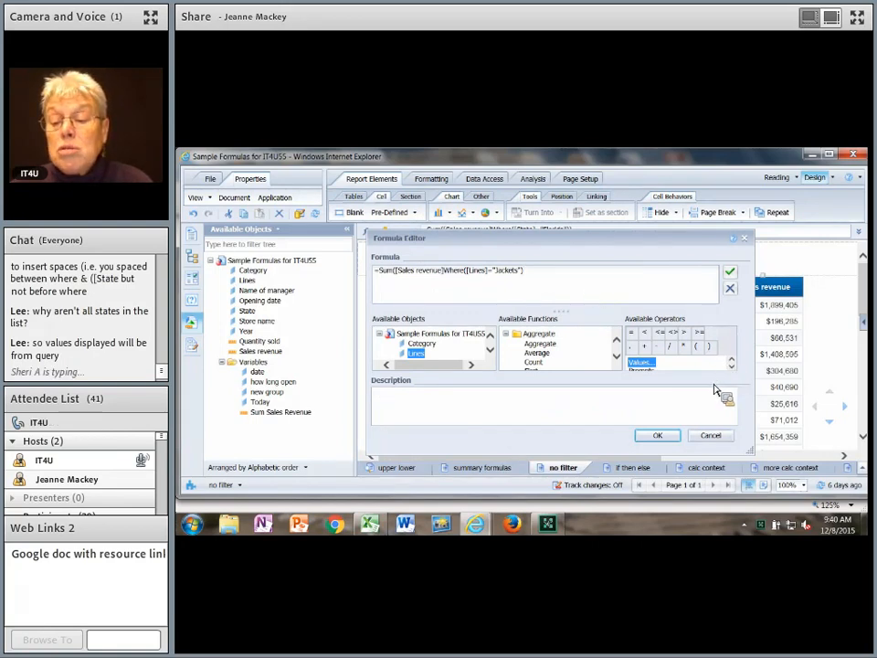
pyautogui.moveTo(756, 464); pyautogui.dragTo(789, 484)
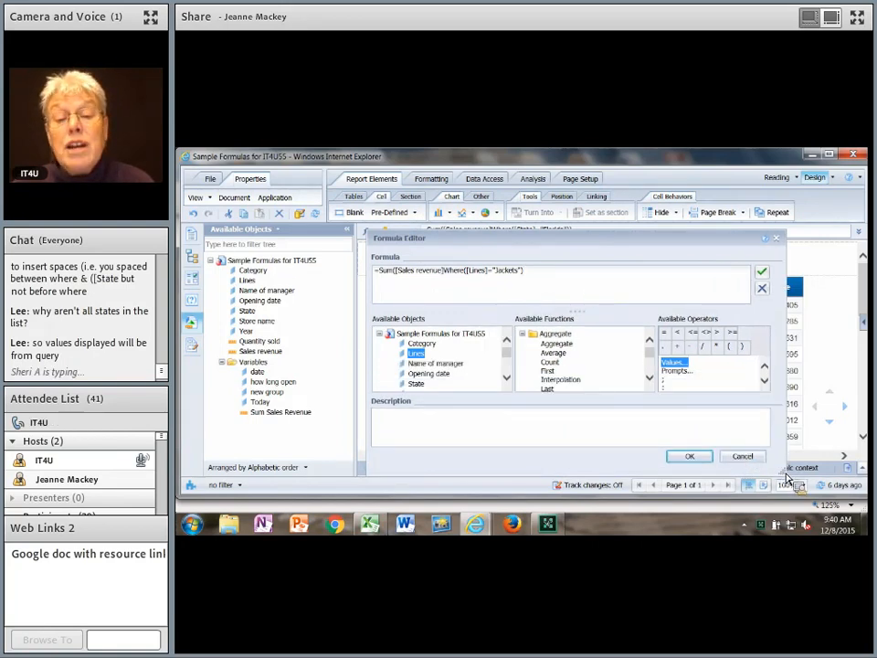
pyautogui.click(763, 272)
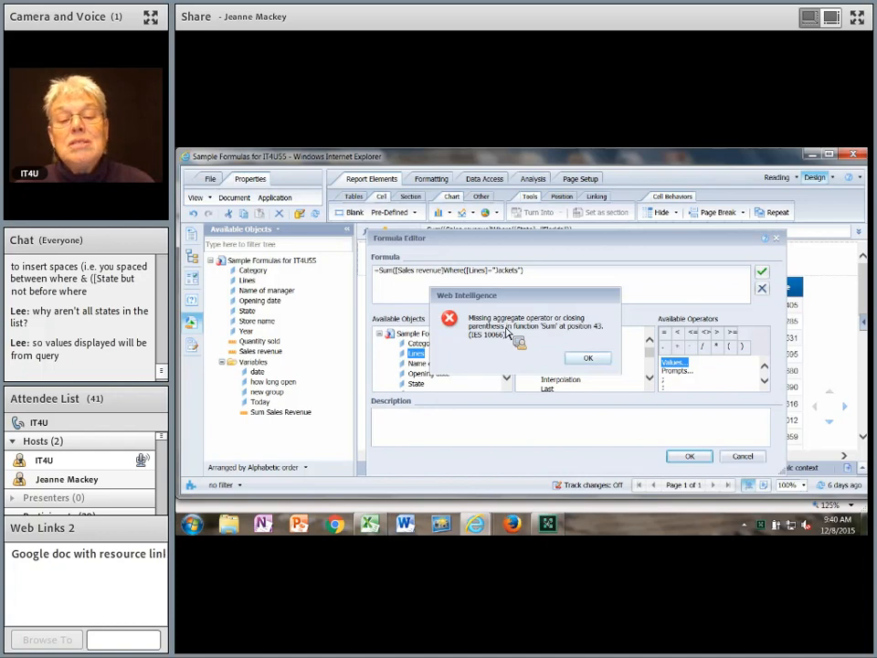
pyautogui.click(592, 358)
pyautogui.click(730, 346)
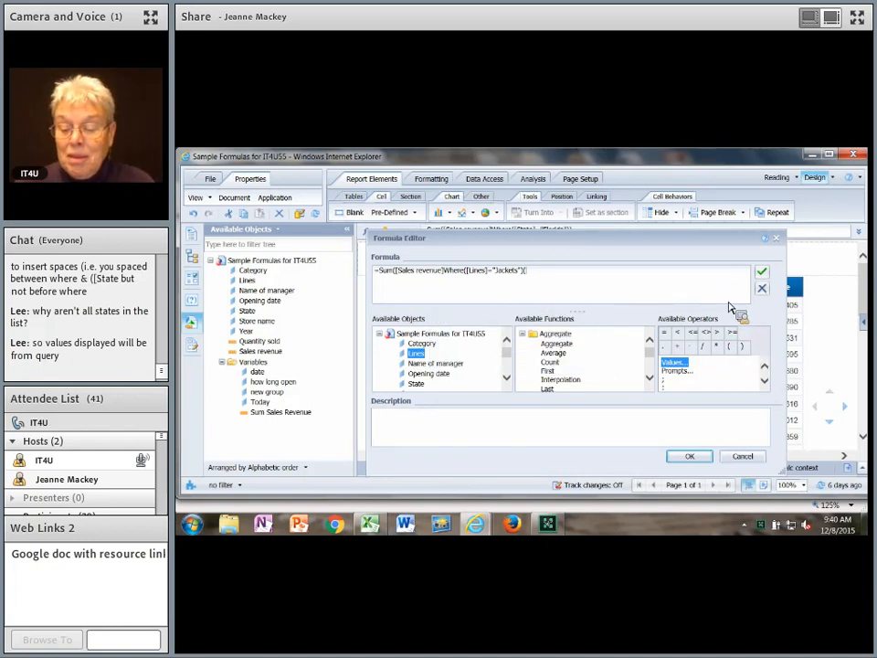
pyautogui.click(745, 347)
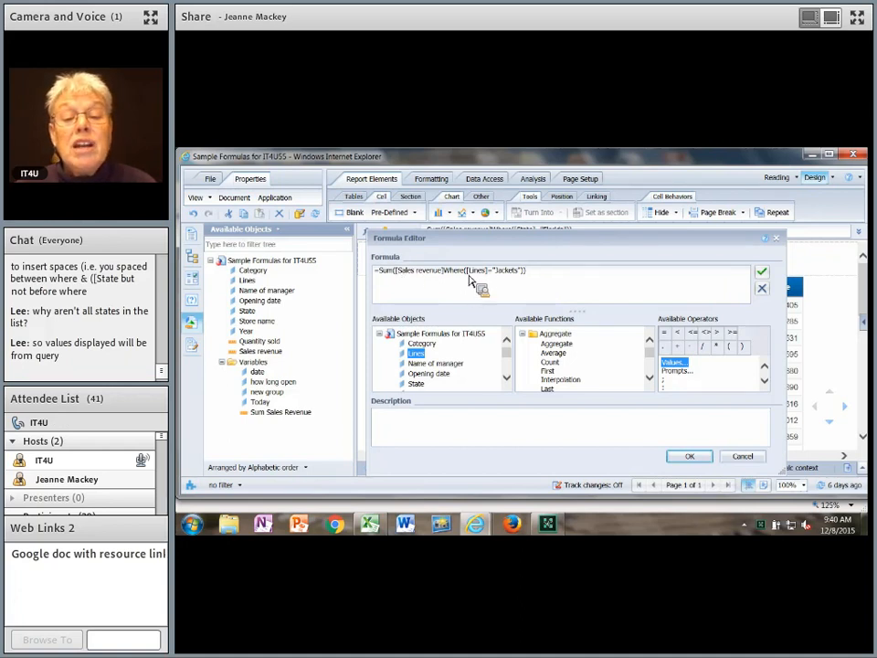
pyautogui.click(761, 272)
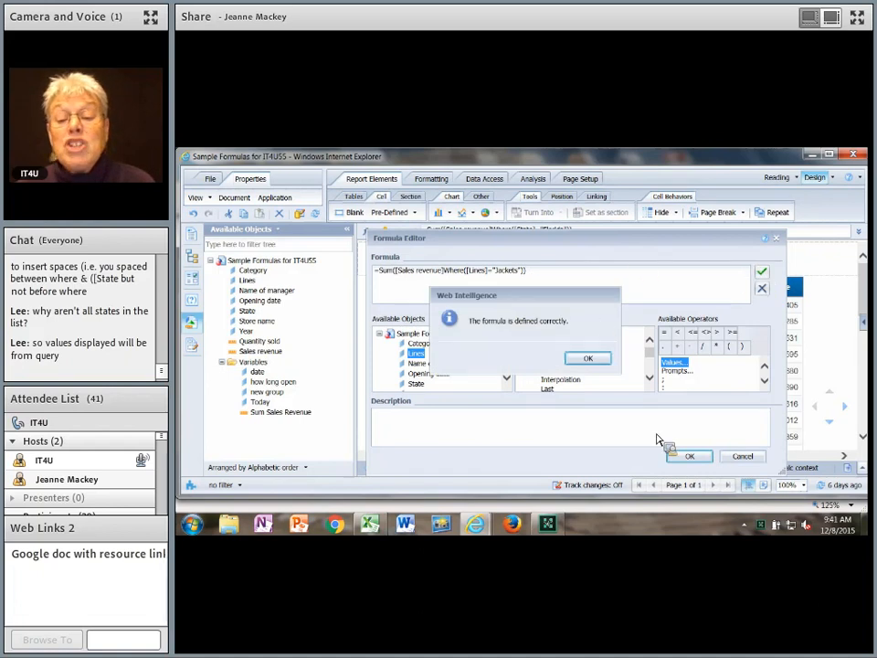
pyautogui.click(601, 360)
pyautogui.click(690, 456)
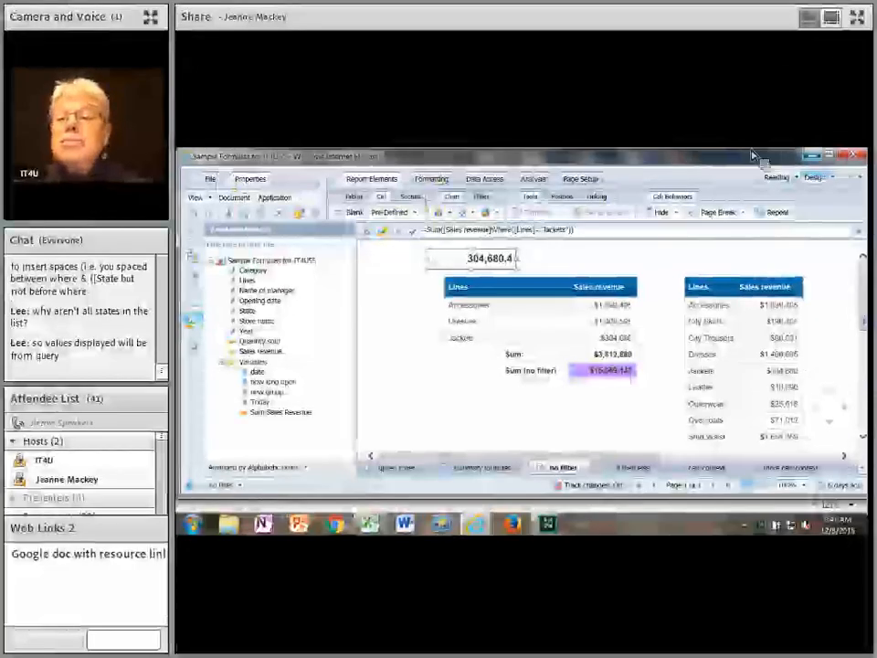
# Close the sample formulas document without saving and open the for grouping report of HR01 Count of staff in DeptID by JobDescr
pyautogui.click(859, 157)
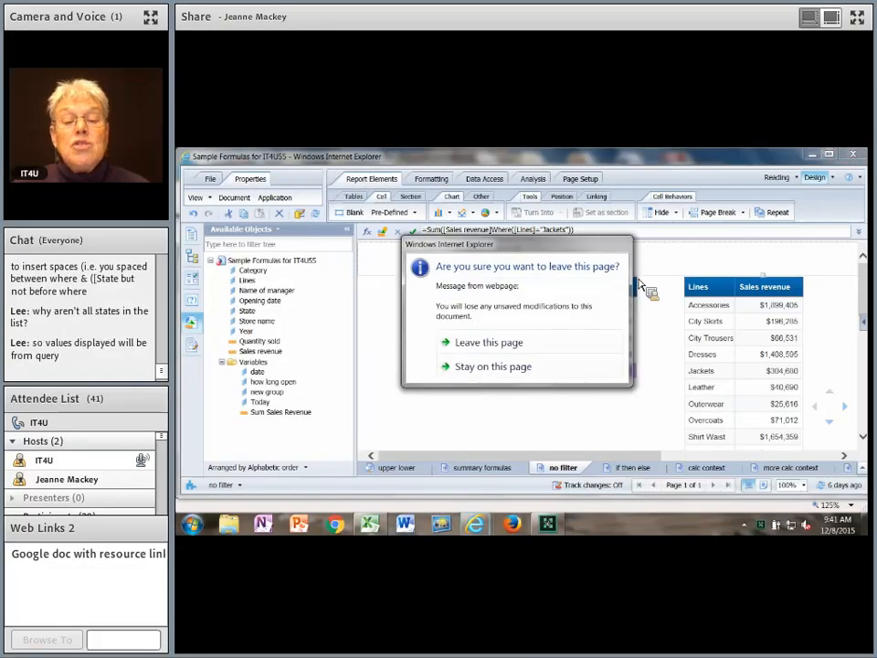
pyautogui.click(532, 352)
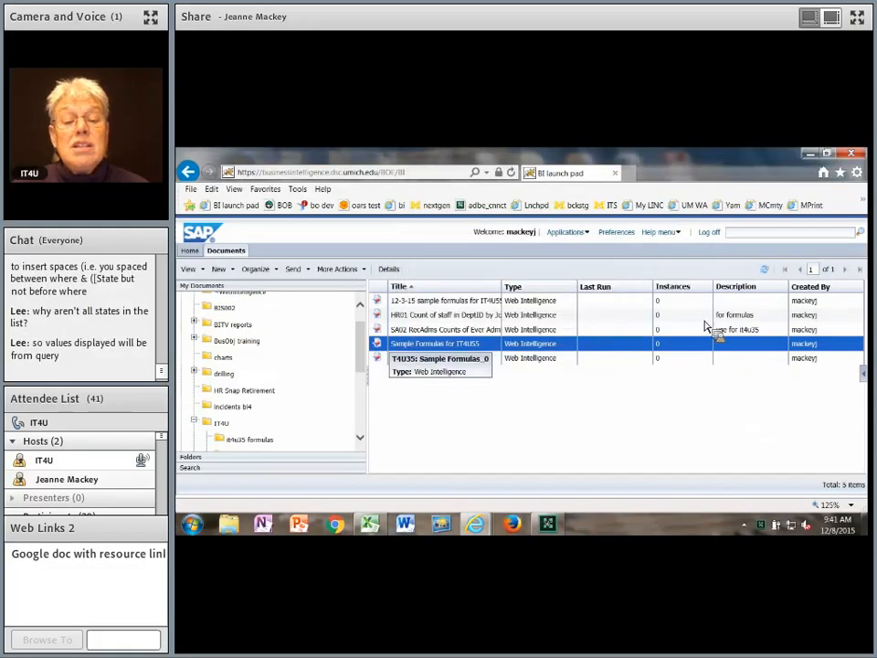
pyautogui.doubleClick(470, 315)
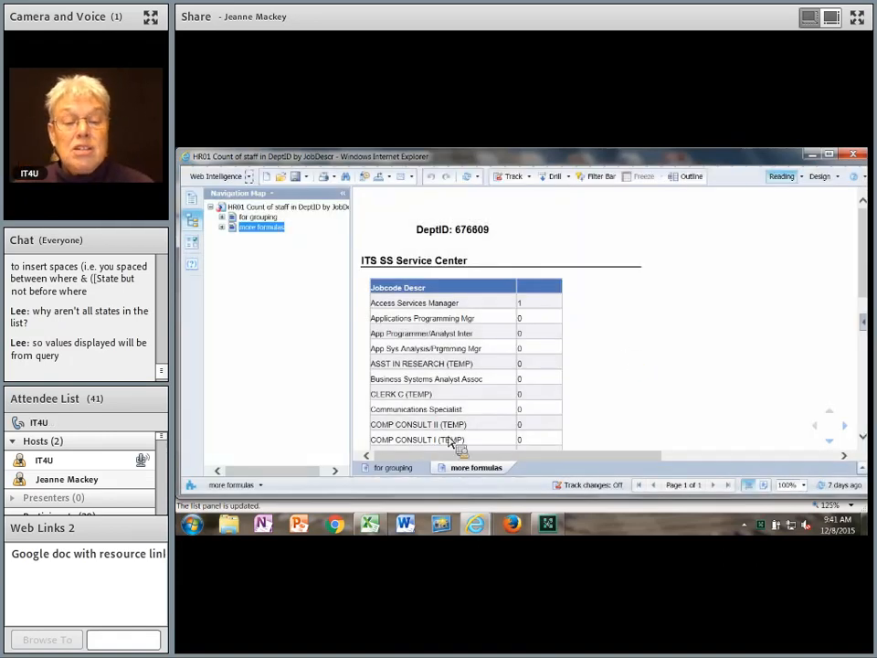
pyautogui.click(400, 468)
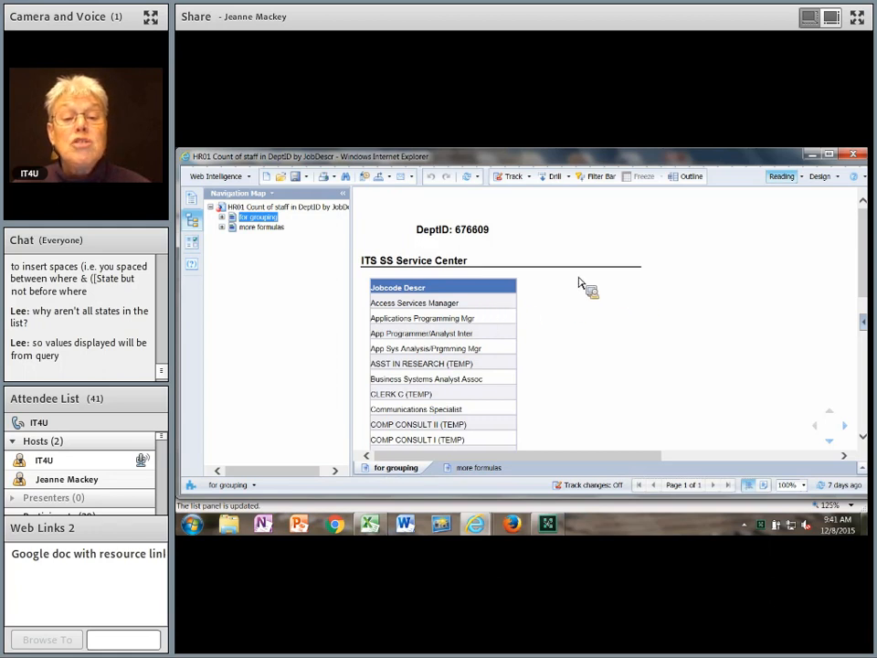
# Switch the document to Design mode and delete the ITS SS Service Center heading cell together with its section
pyautogui.click(416, 260)
pyautogui.rightClick(491, 262)
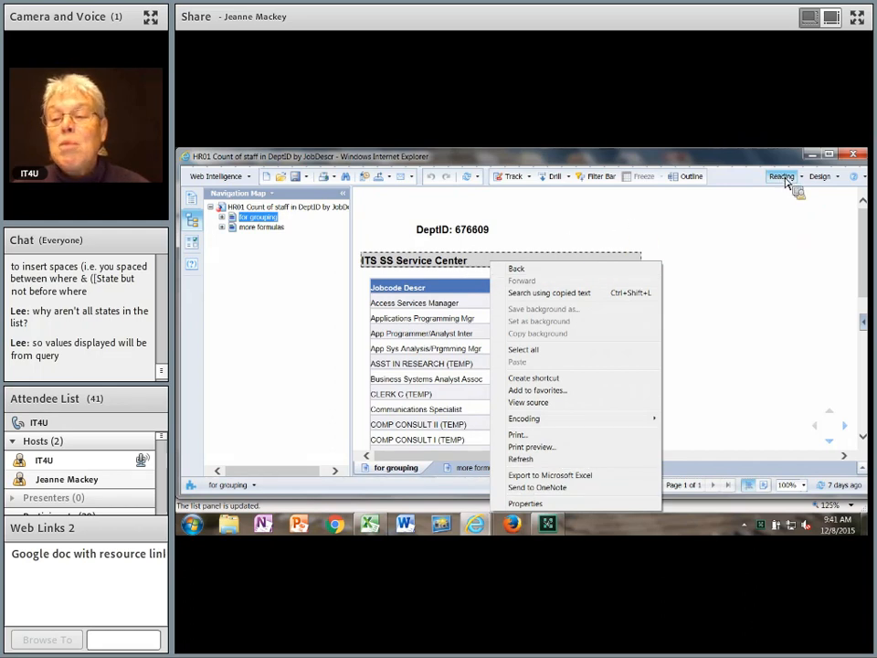
pyautogui.click(822, 179)
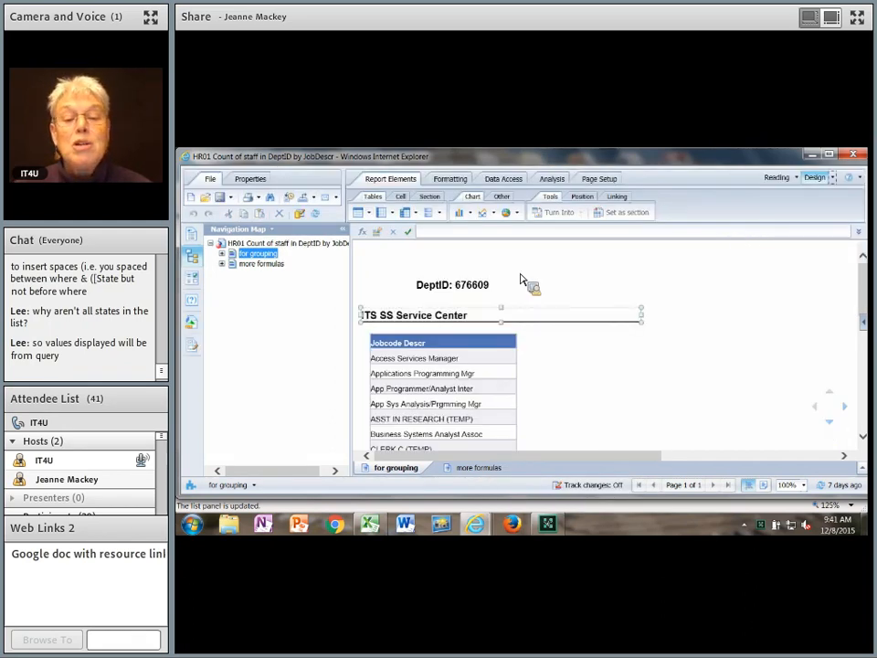
pyautogui.click(461, 314)
pyautogui.rightClick(470, 318)
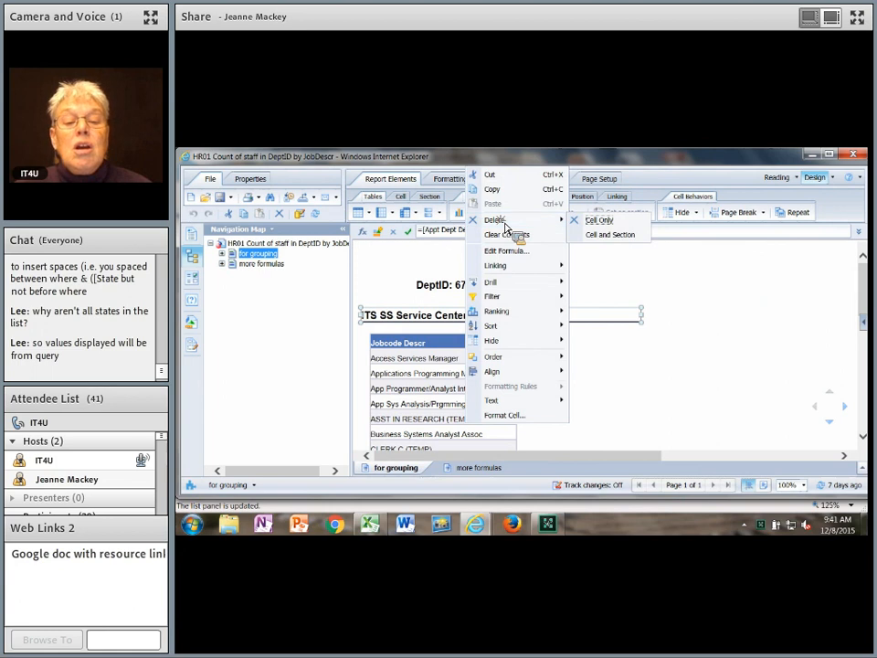
pyautogui.moveTo(480, 294)
pyautogui.moveTo(496, 226)
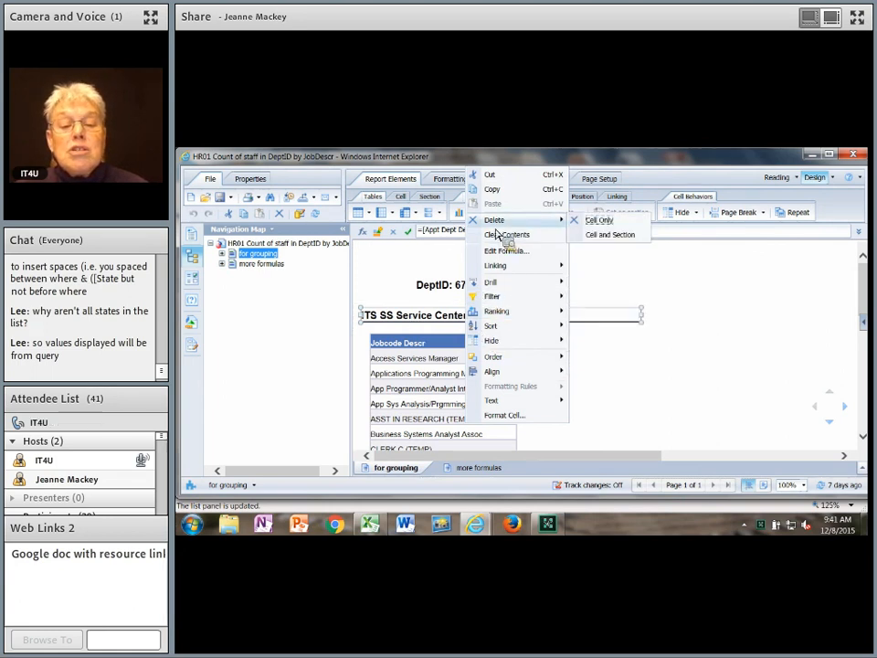
pyautogui.click(603, 235)
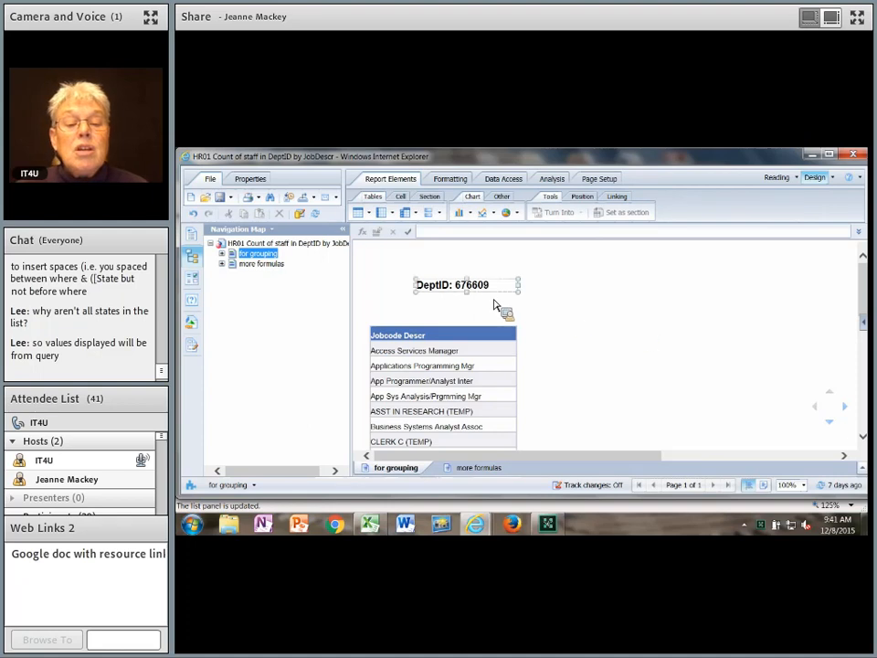
# Delete the DeptID cell above the Jobcode Descr table
pyautogui.click(433, 337)
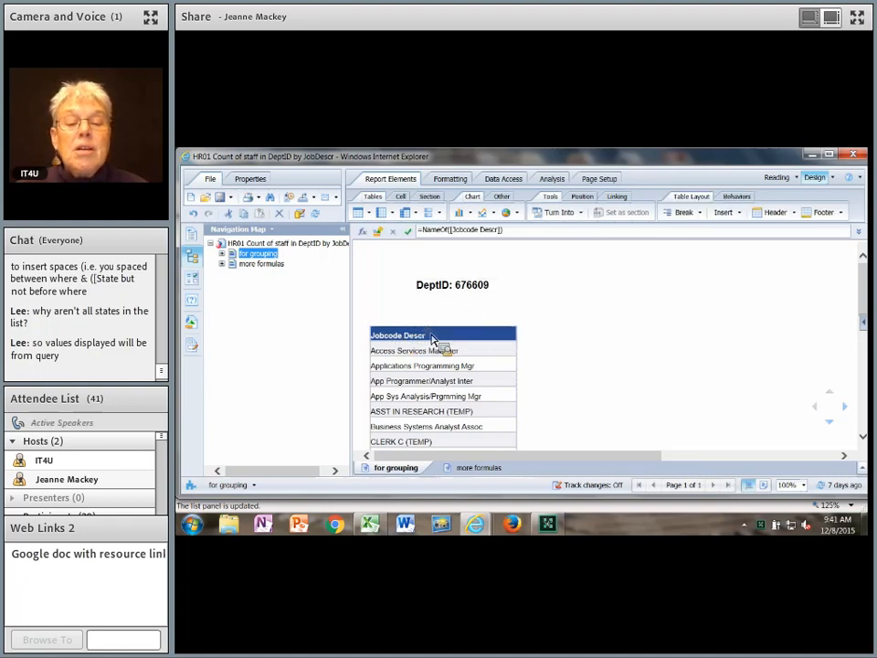
pyautogui.rightClick(470, 287)
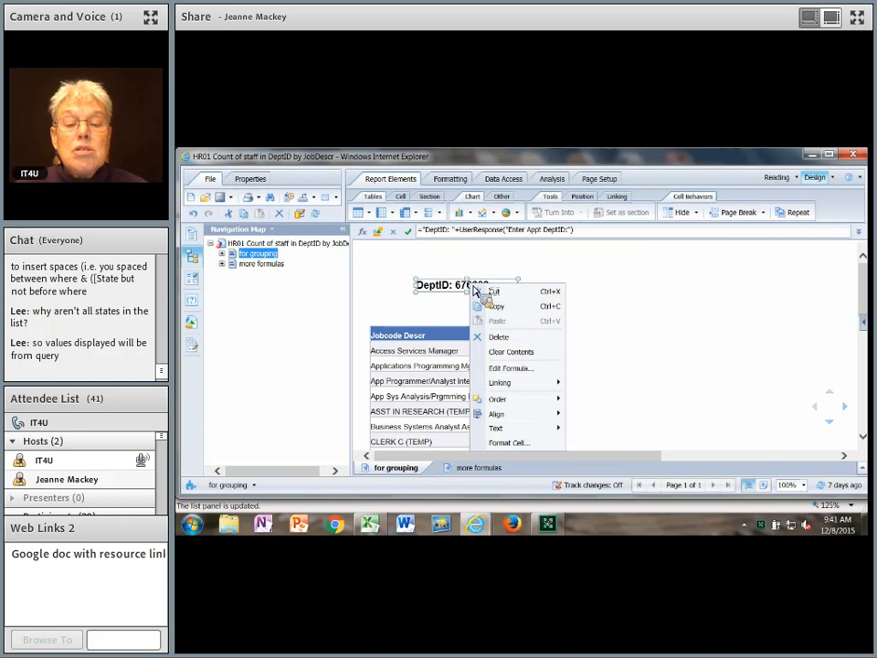
pyautogui.click(499, 334)
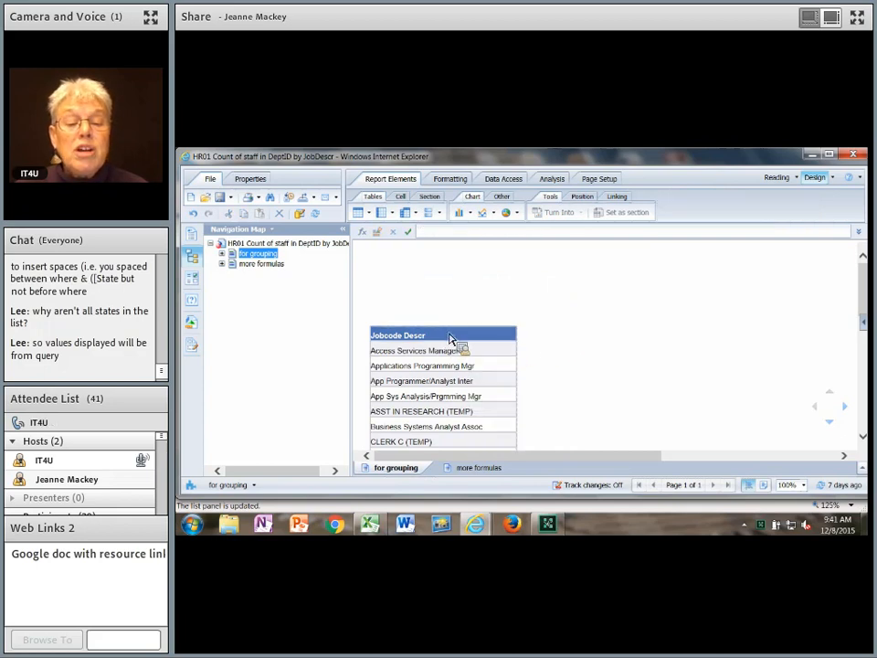
# Try to move the Jobcode Descr table higher on the page, and undo the move
pyautogui.moveTo(466, 340); pyautogui.dragTo(450, 268)
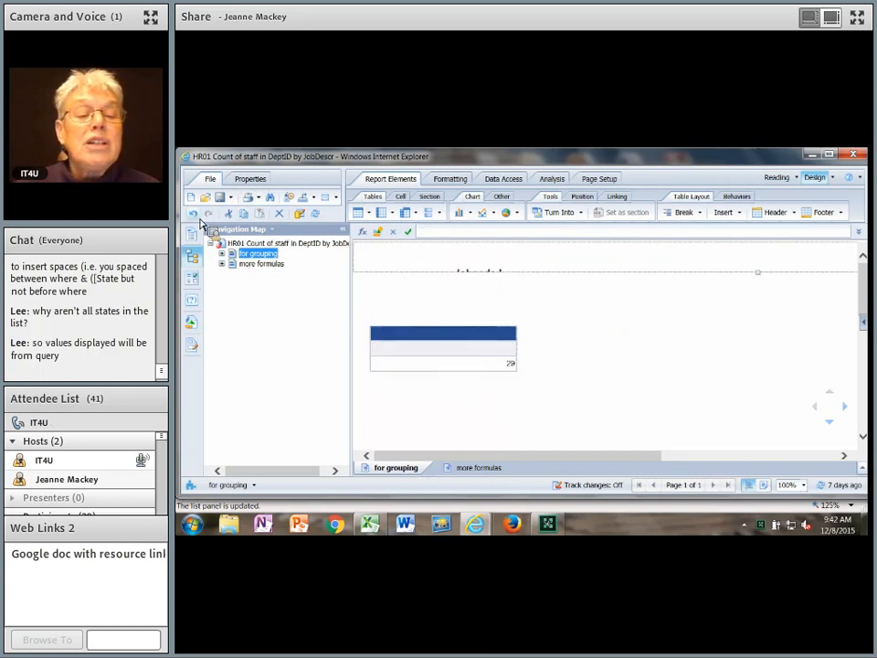
pyautogui.click(195, 217)
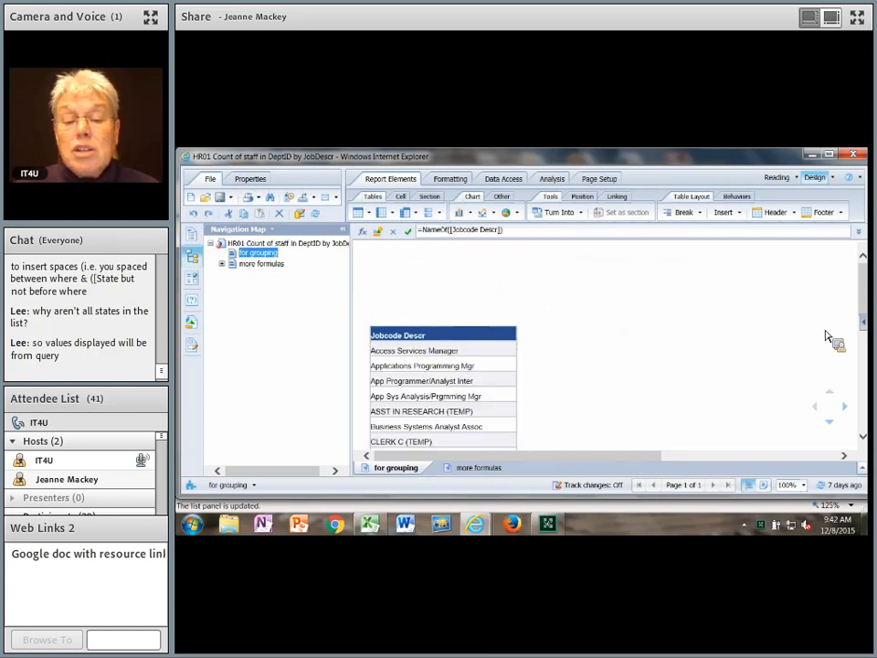
pyautogui.scroll(-5, 726, 358)
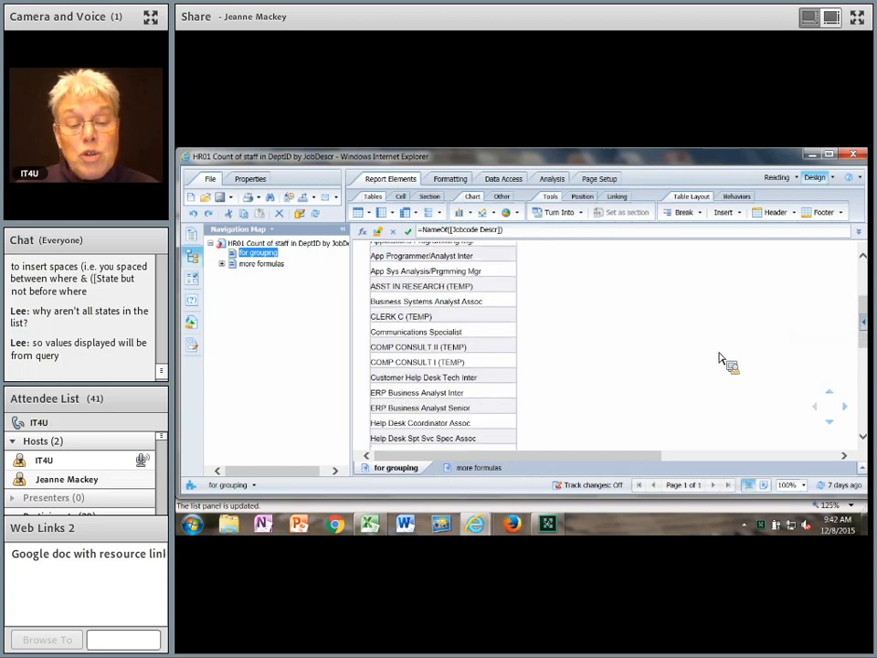
pyautogui.scroll(5, 726, 359)
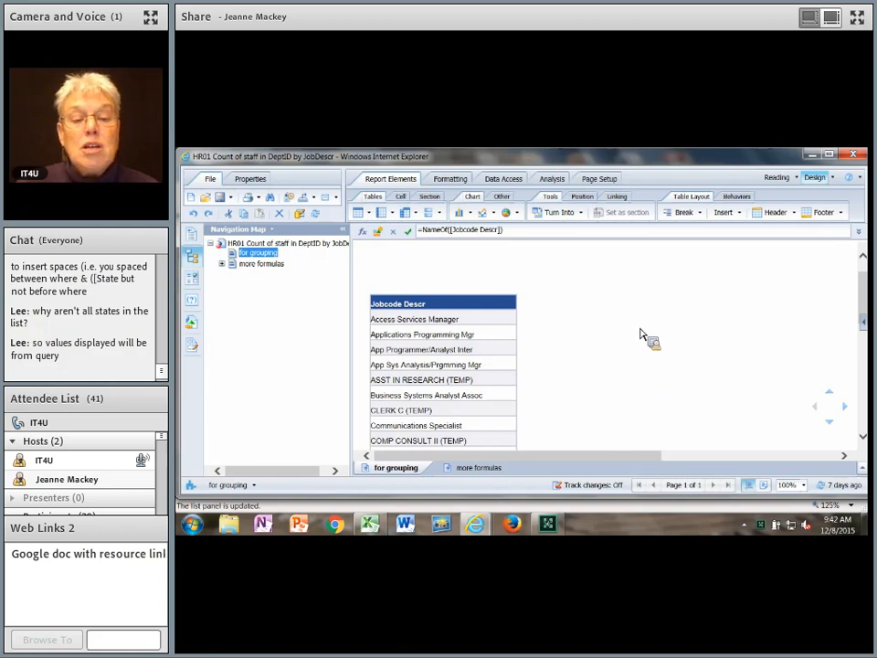
# Delete the more formulas report from the document and confirm the deletion
pyautogui.rightClick(489, 471)
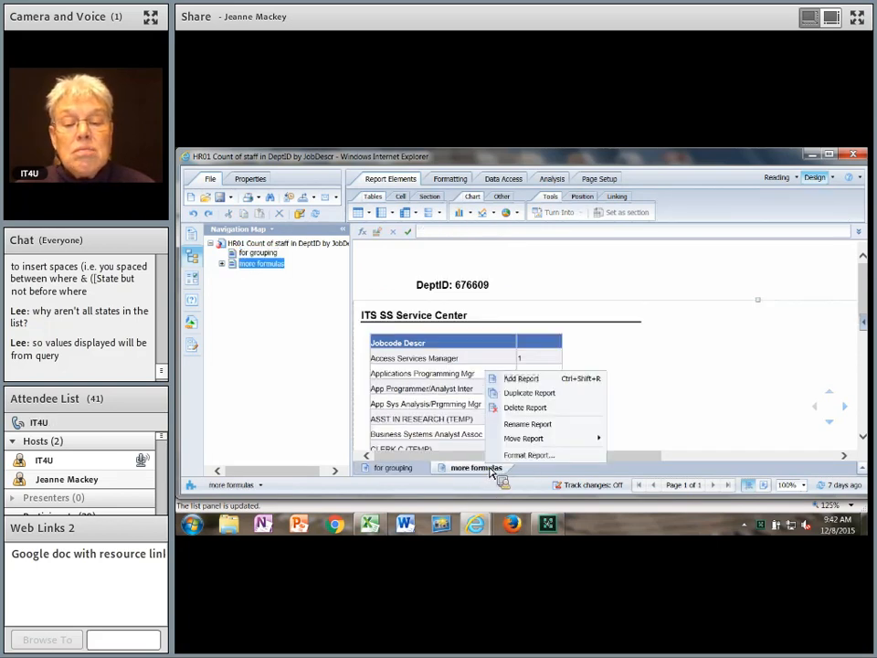
pyautogui.click(528, 408)
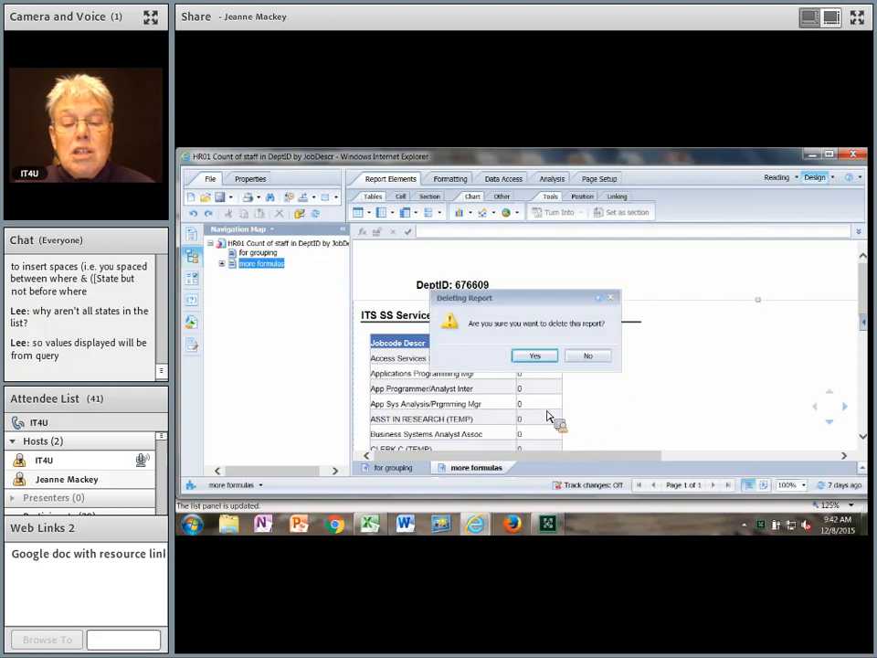
pyautogui.click(533, 356)
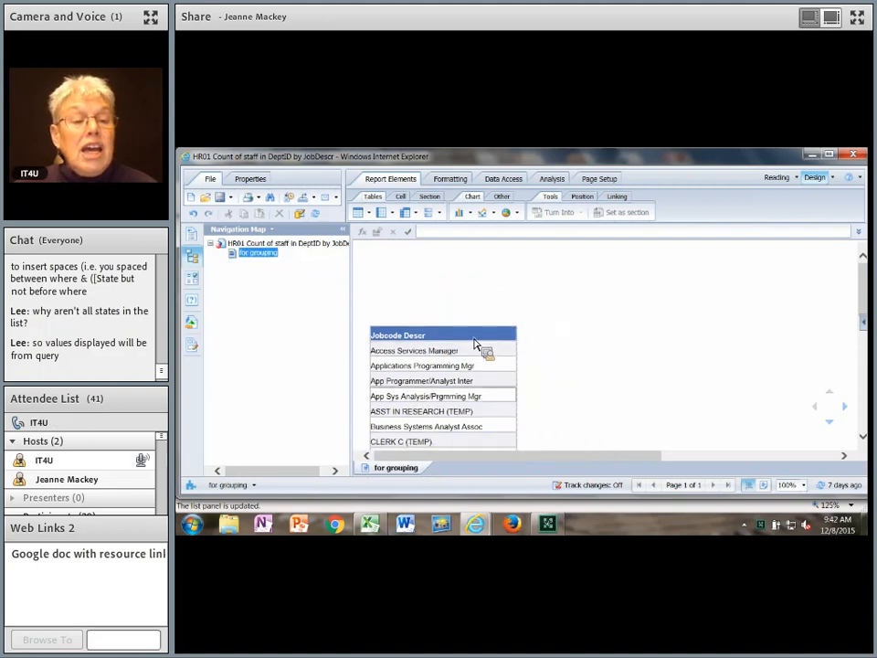
# Export the document as an Excel .xlsx file and open the exported workbook in Microsoft Excel
pyautogui.click(310, 197)
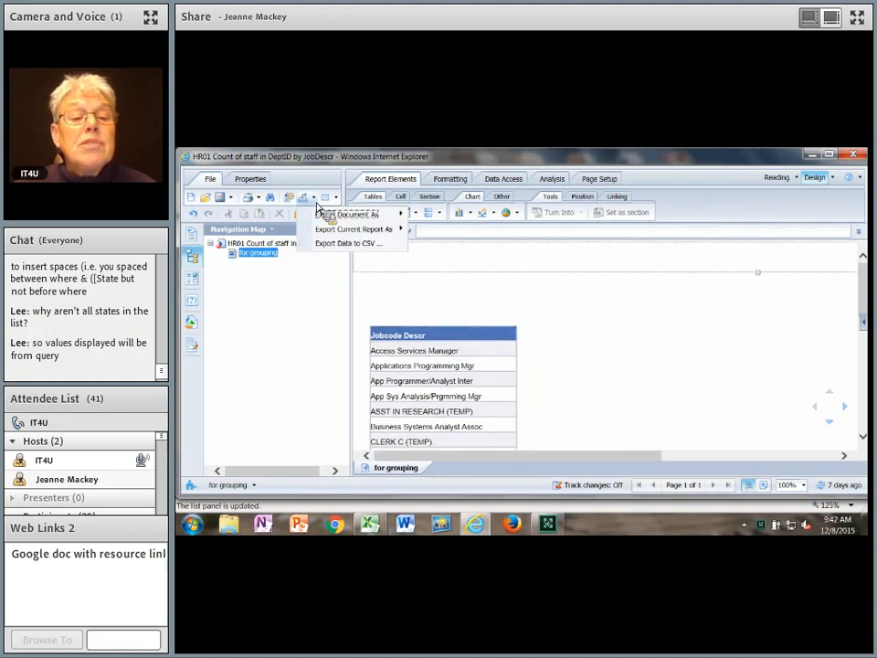
pyautogui.moveTo(356, 218)
pyautogui.click(443, 229)
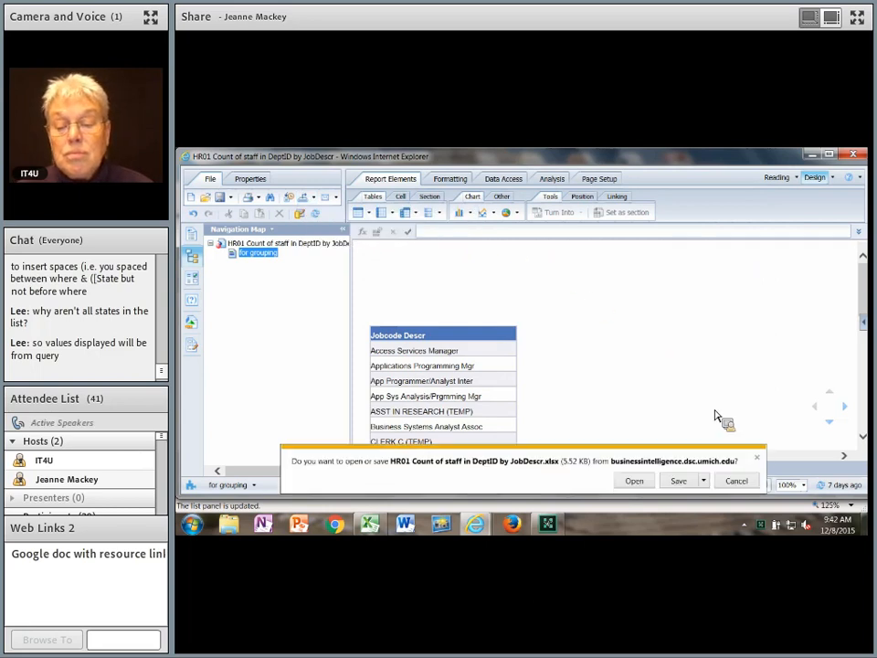
pyautogui.click(636, 480)
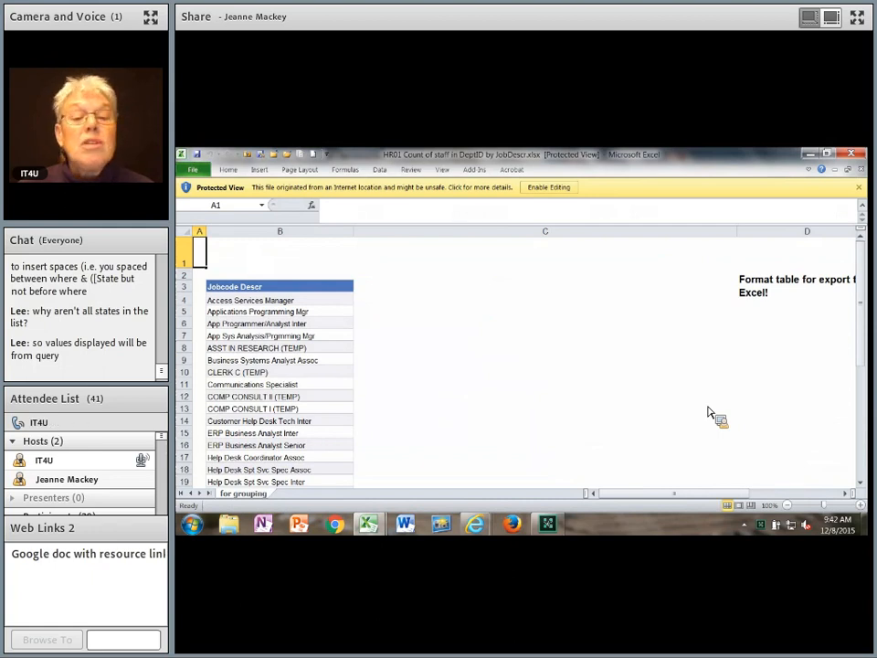
# Minimize the exported workbook to reach for grouping.xlsx, and examine how its grouping column categorizes each Jobcode Descr
pyautogui.click(837, 171)
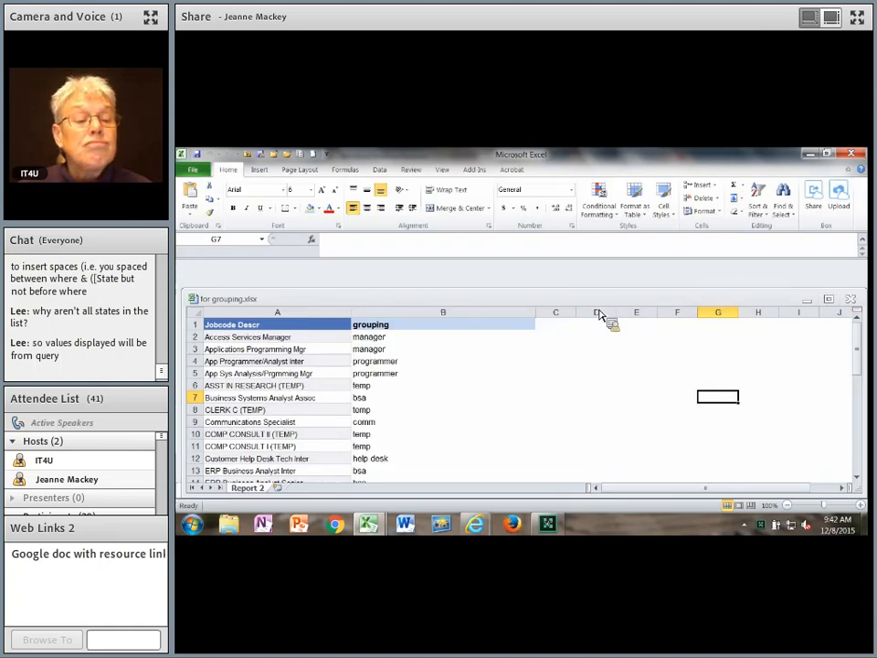
pyautogui.scroll(-1, 576, 342)
pyautogui.scroll(1, 550, 356)
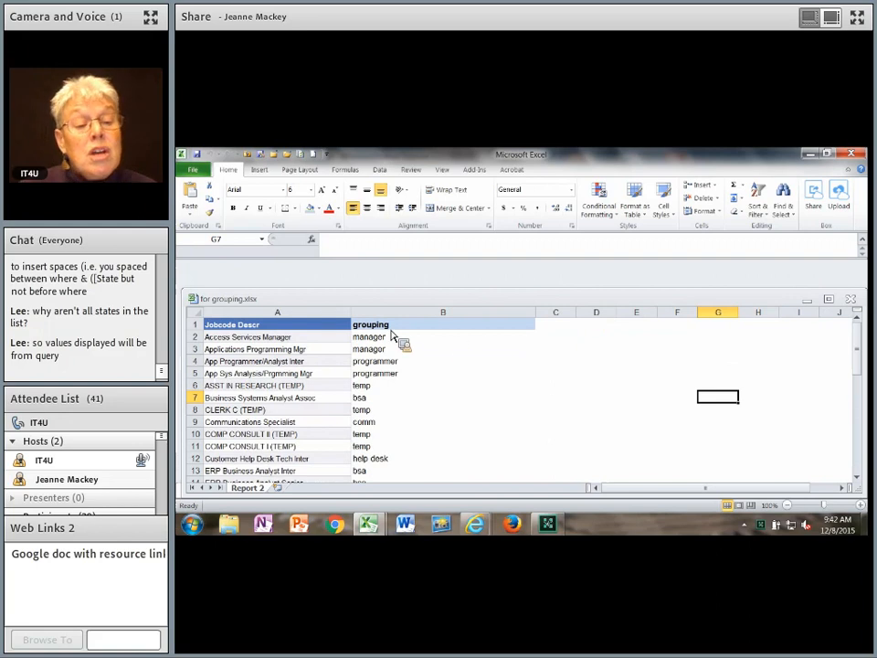
pyautogui.click(260, 338)
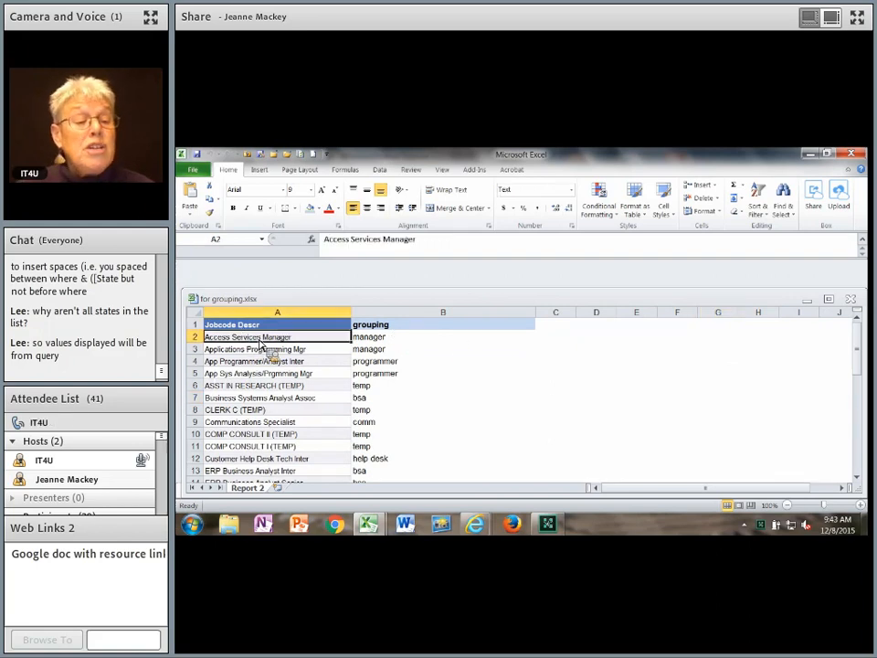
pyautogui.scroll(-1, 297, 343)
pyautogui.scroll(1, 304, 339)
pyautogui.click(423, 328)
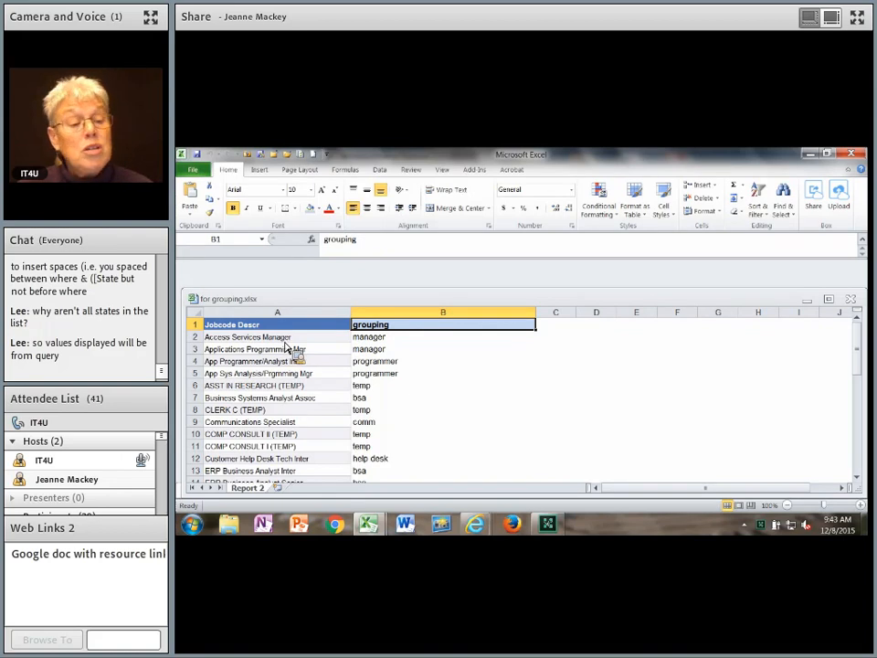
pyautogui.click(396, 338)
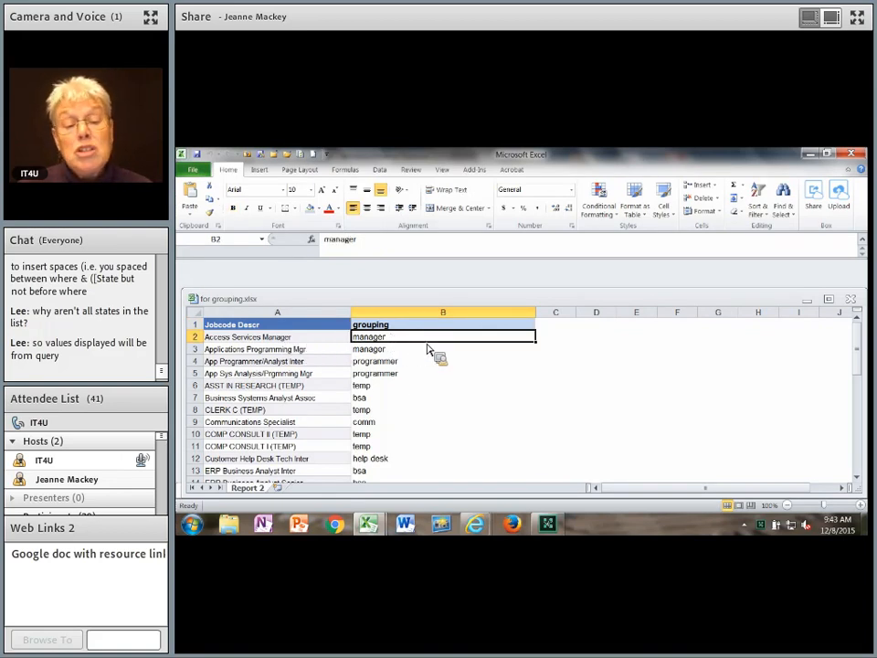
pyautogui.scroll(-4, 426, 348)
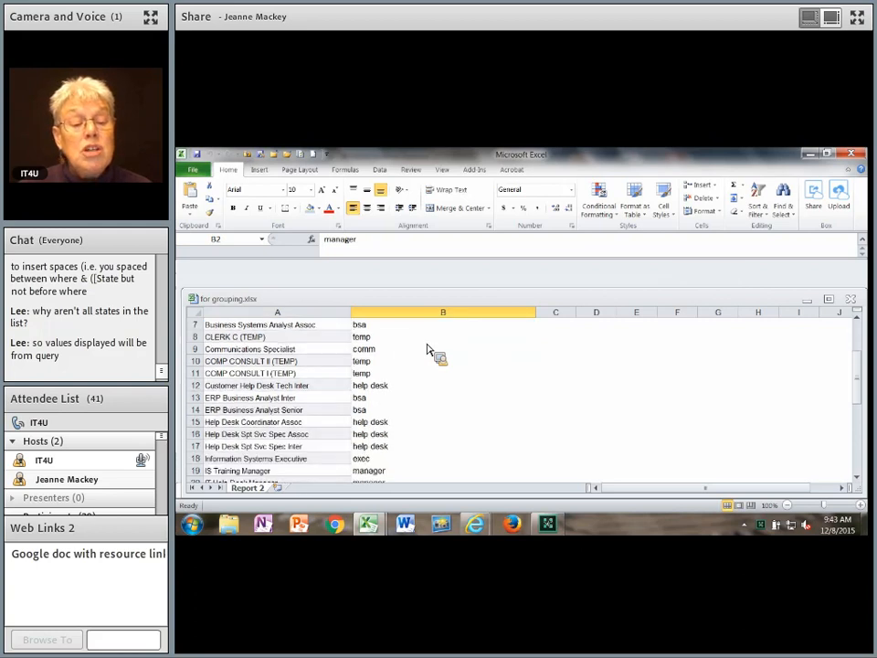
pyautogui.scroll(-1, 427, 348)
pyautogui.scroll(5, 427, 348)
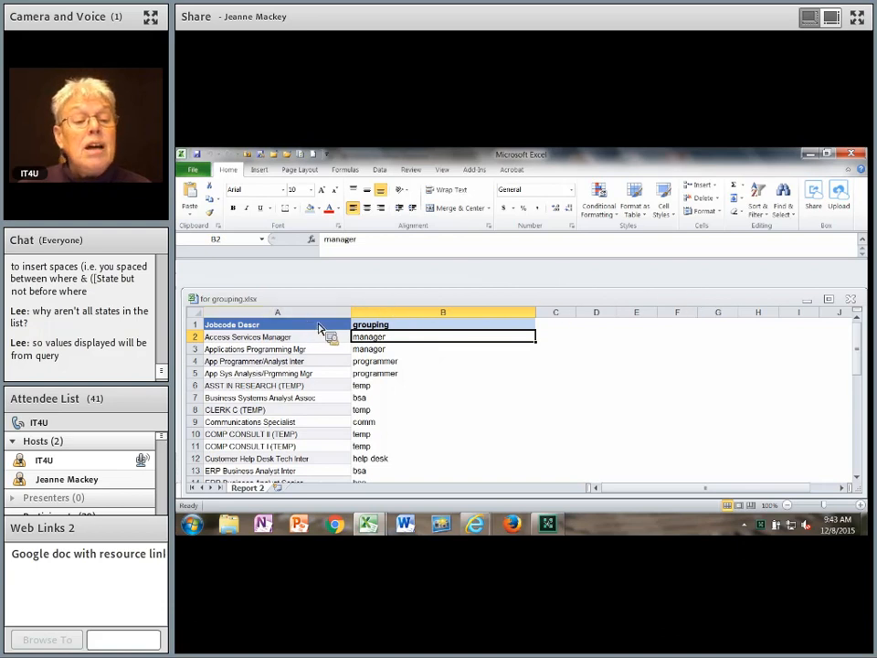
# Select the Jobcode Descr and grouping columns through the "other" row, and run the Group By Macro add-in to copy the generated formula
pyautogui.moveTo(340, 325); pyautogui.dragTo(456, 449)
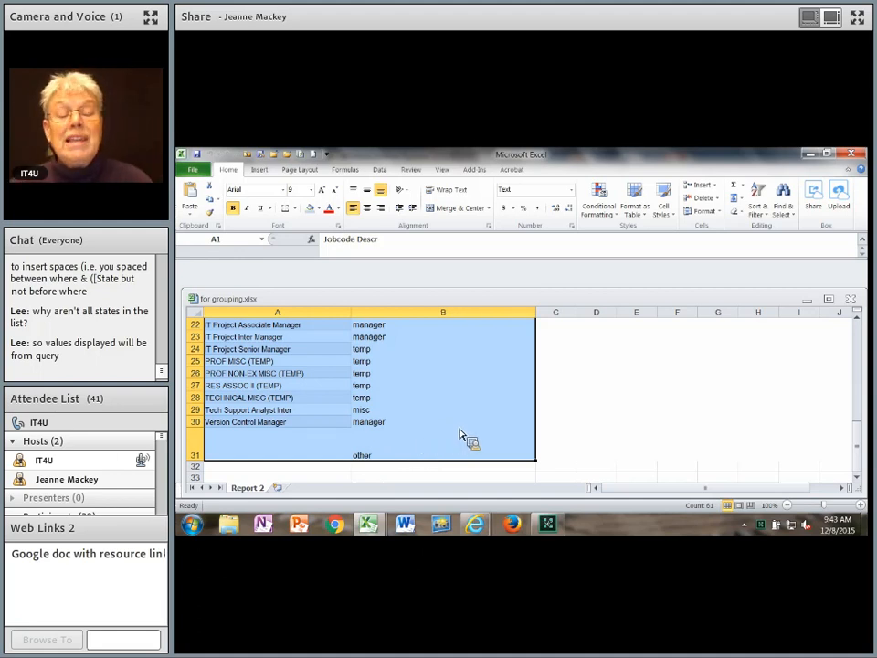
pyautogui.click(475, 170)
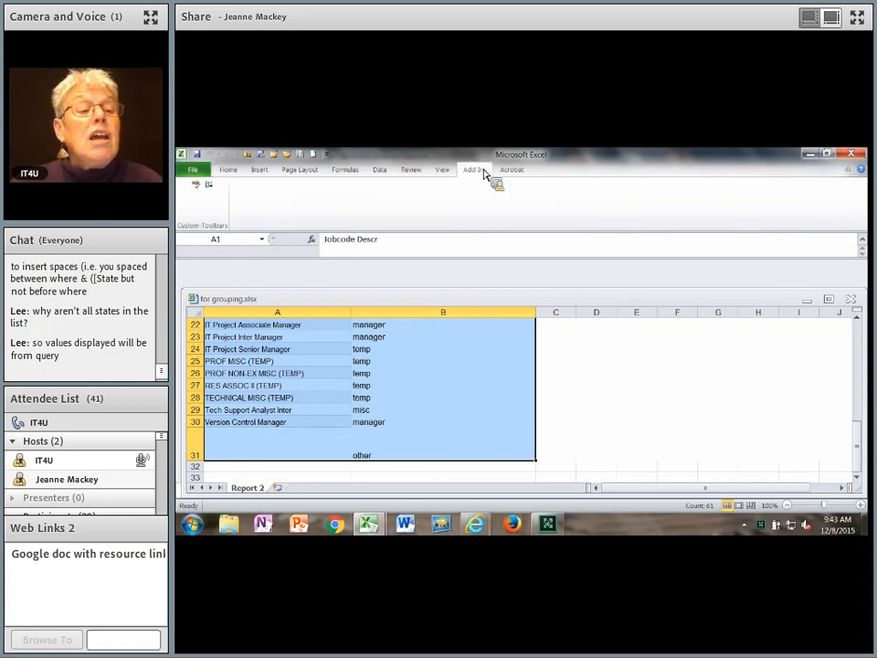
pyautogui.click(213, 189)
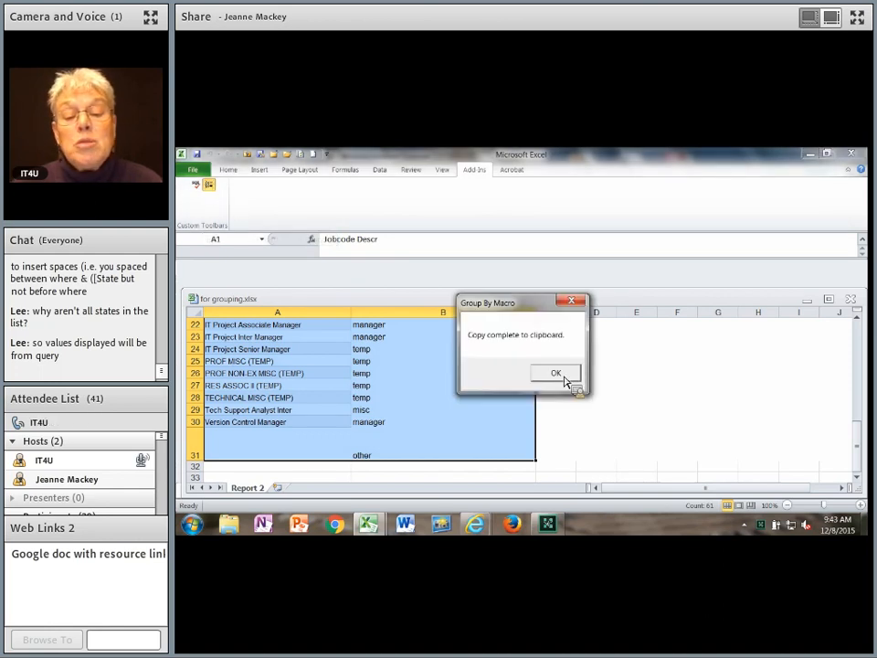
pyautogui.click(557, 374)
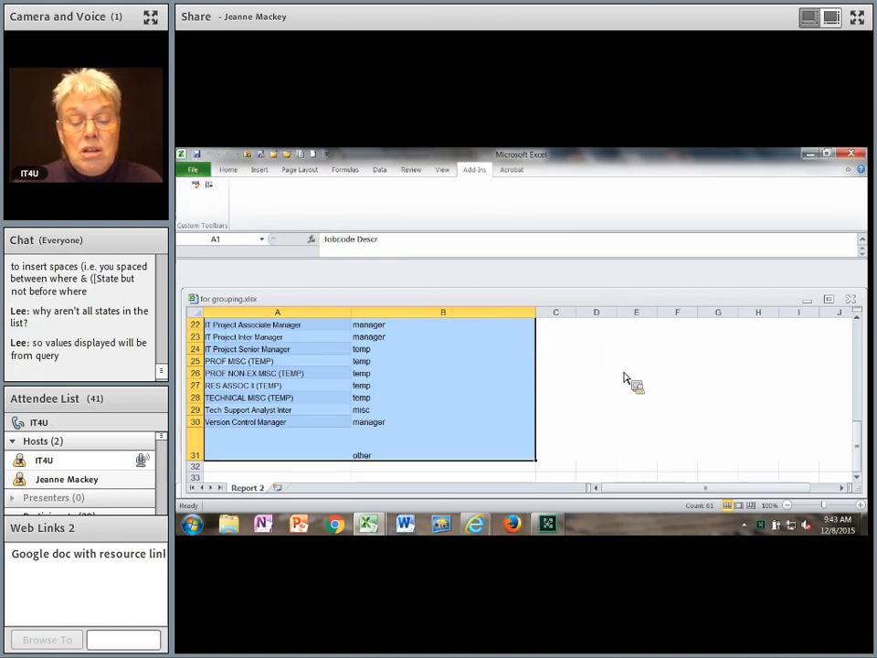
# Switch to the HR01 Web Intelligence document, show its available objects, and move the Jobcode Descr table slightly higher on the page
pyautogui.moveTo(482, 534)
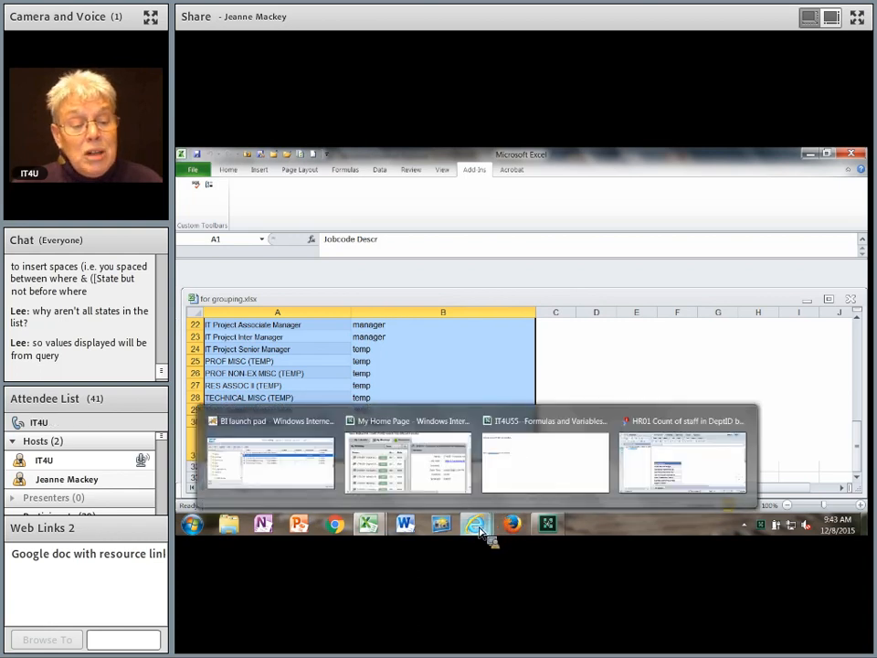
pyautogui.click(709, 485)
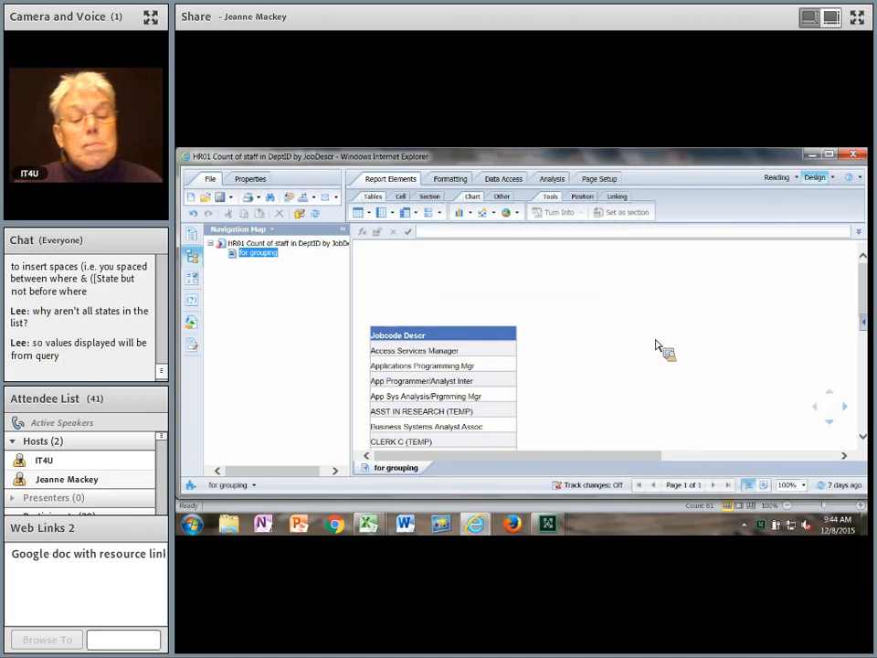
pyautogui.click(191, 323)
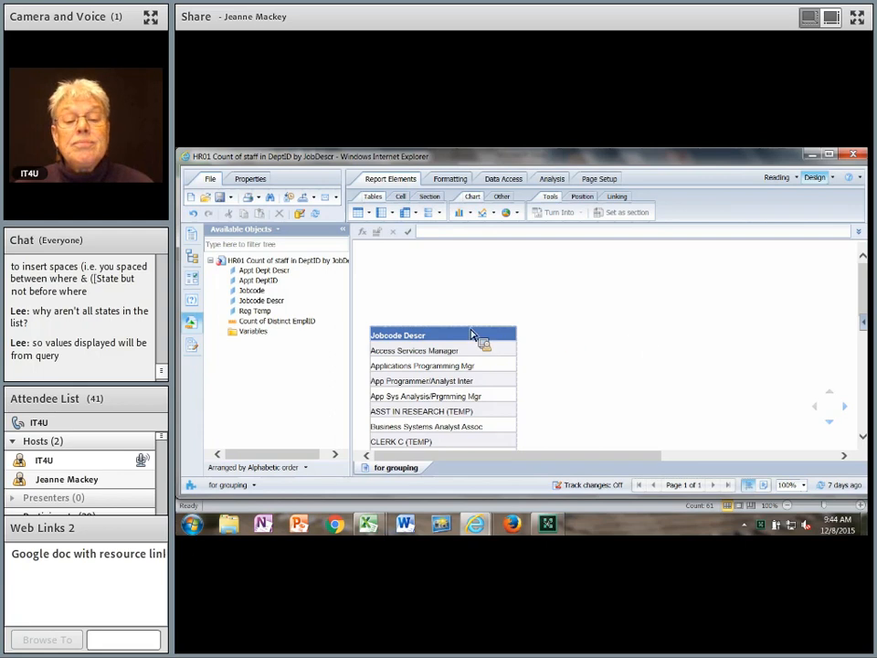
pyautogui.moveTo(473, 333); pyautogui.dragTo(470, 308)
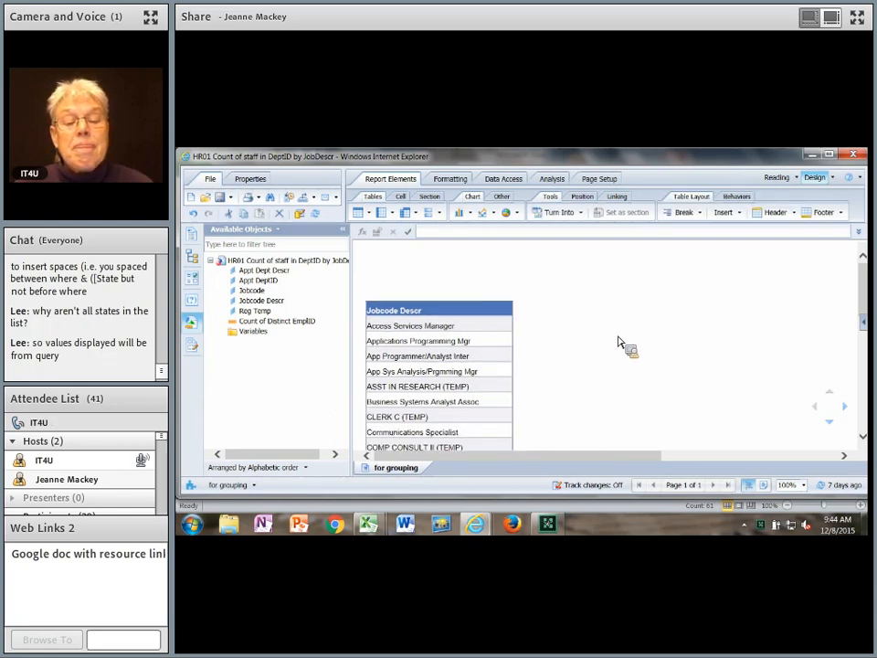
# Insert an empty column to the right of the Jobcode Descr column
pyautogui.rightClick(496, 328)
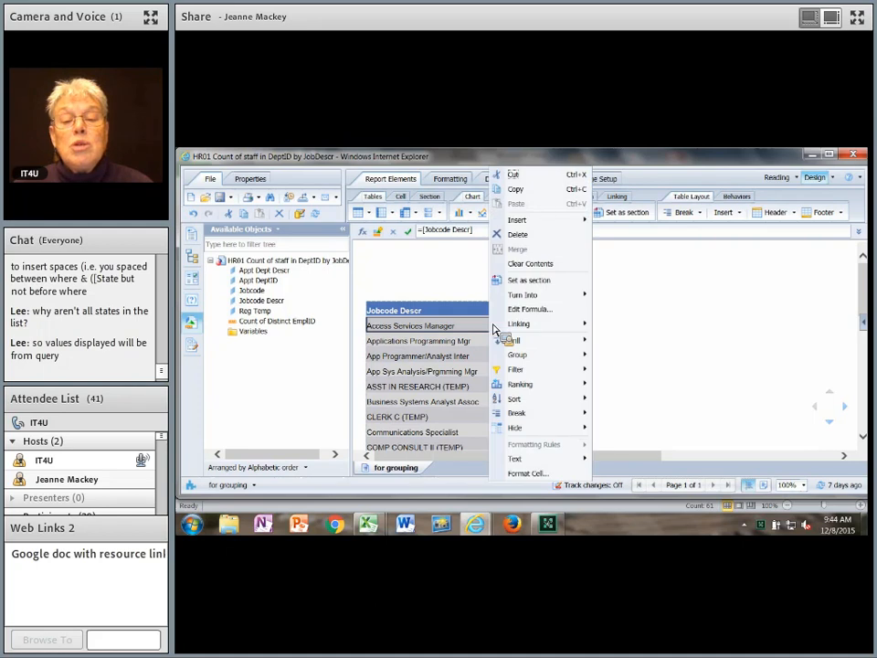
pyautogui.moveTo(569, 221)
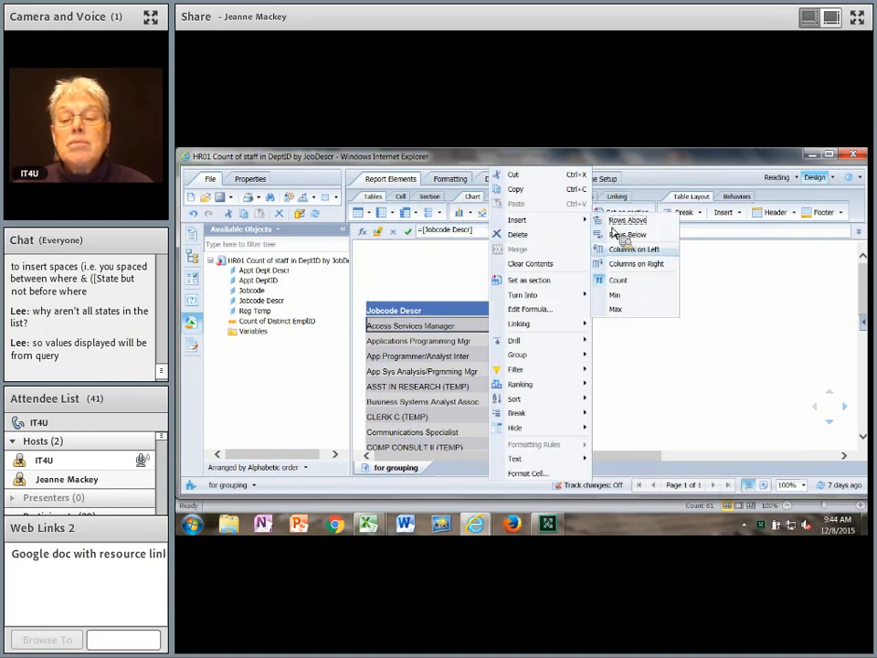
pyautogui.click(646, 264)
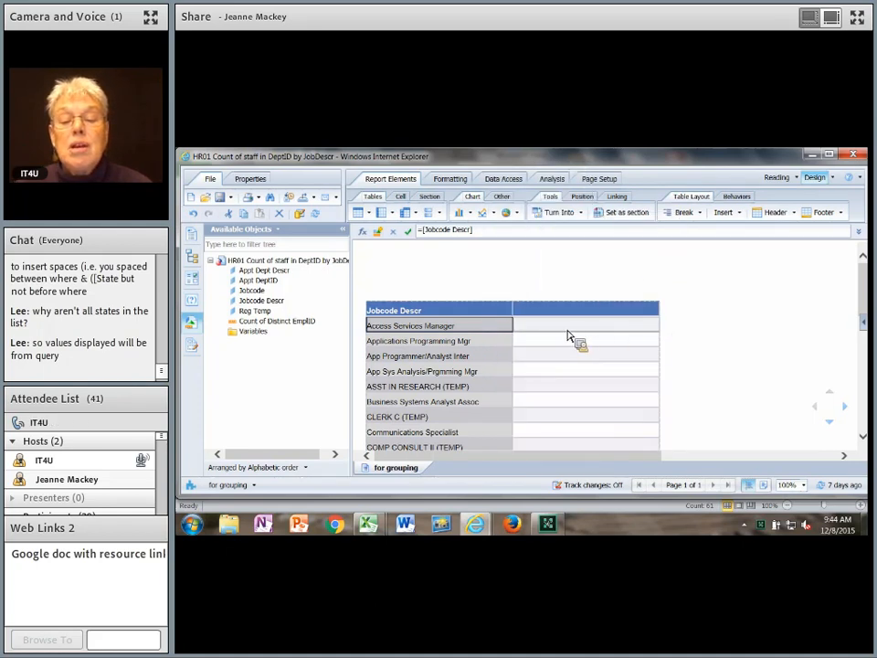
# Paste the copied If/InList grouping formula into the new column through an enlarged Formula Editor, review it and apply it
pyautogui.click(363, 236)
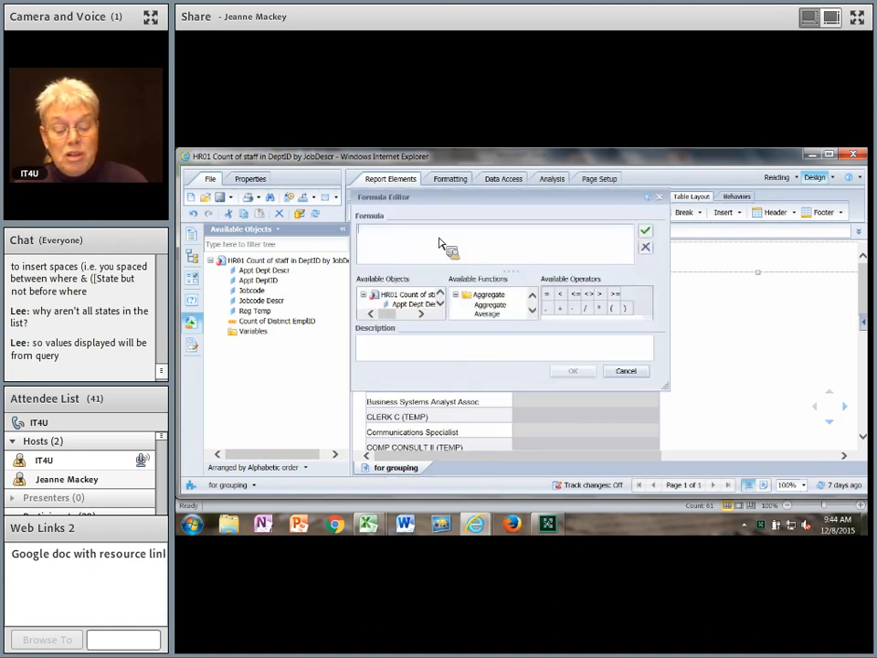
pyautogui.hotkey('ctrl', 'v')
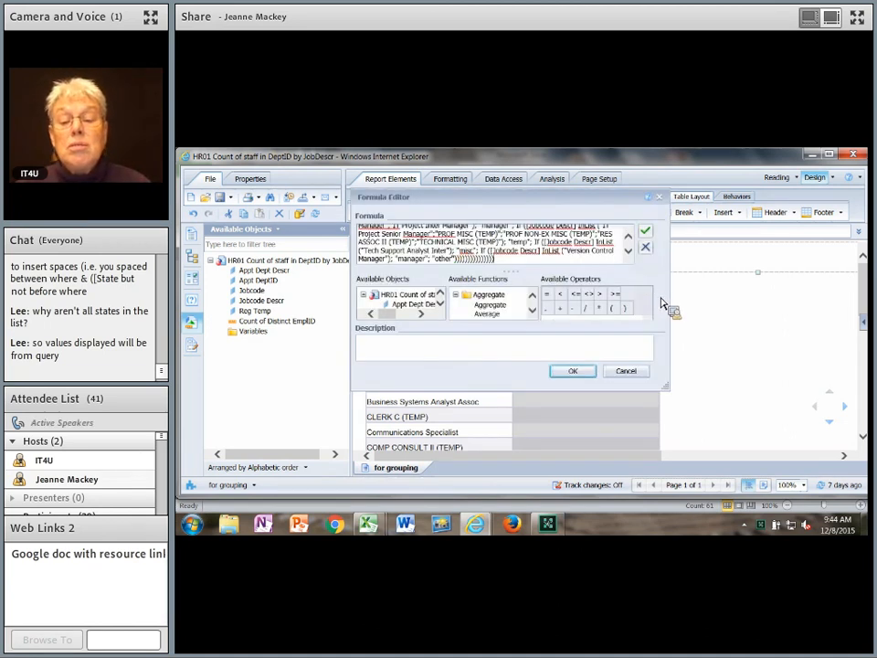
pyautogui.moveTo(666, 382); pyautogui.dragTo(767, 467)
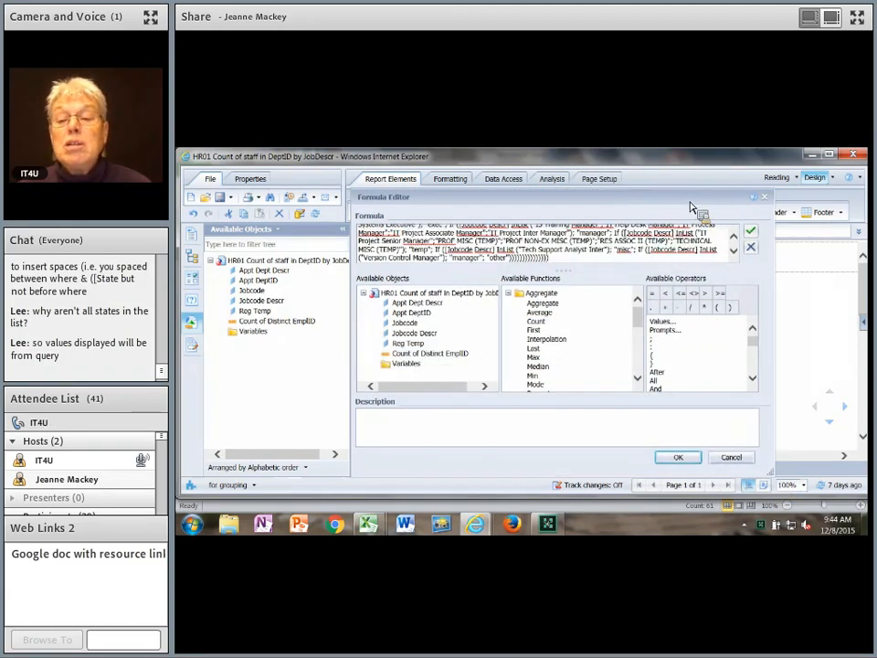
pyautogui.scroll(1, 669, 245)
pyautogui.scroll(1, 669, 245)
pyautogui.scroll(3, 670, 245)
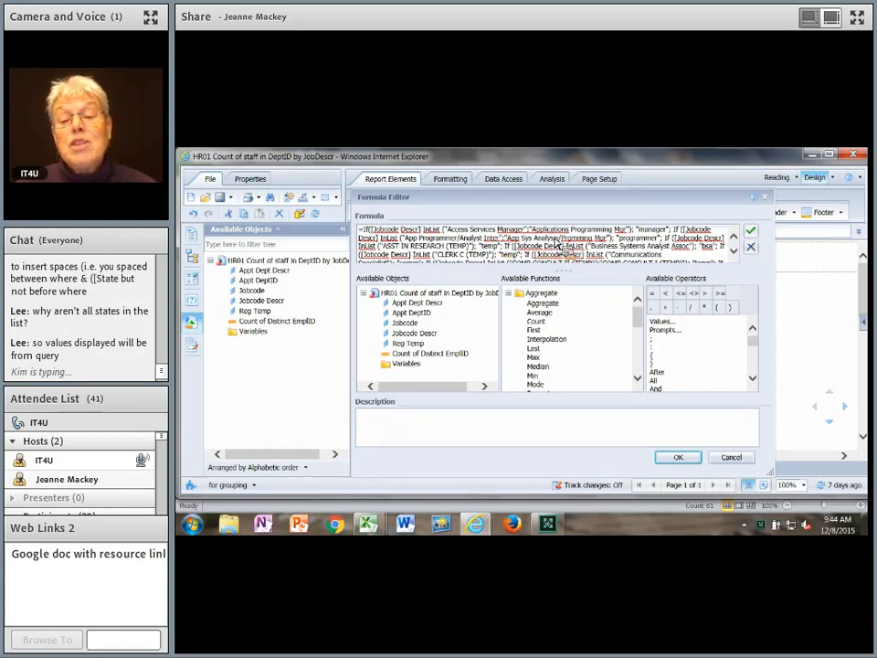
pyautogui.scroll(-5, 554, 240)
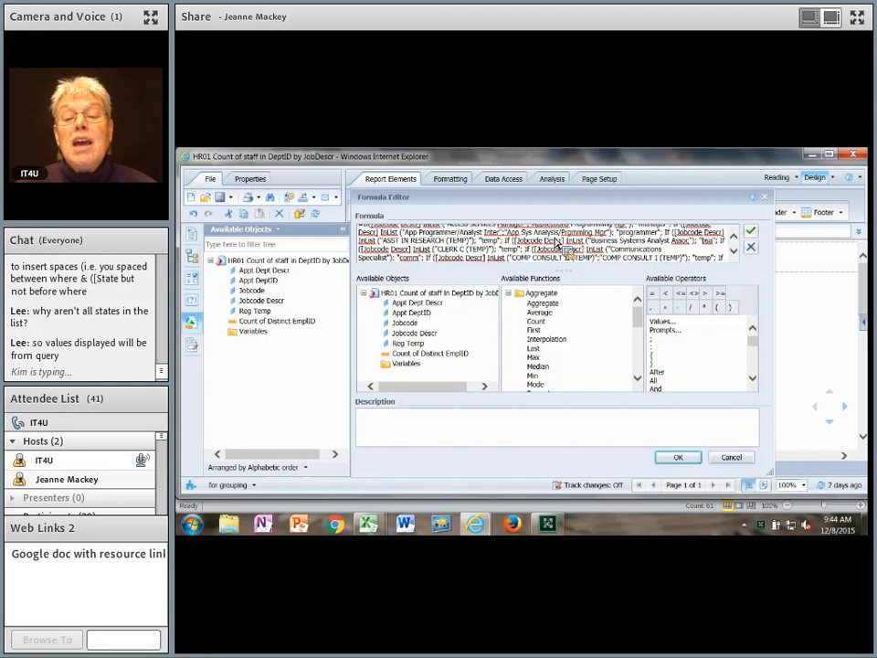
pyautogui.scroll(-3, 557, 242)
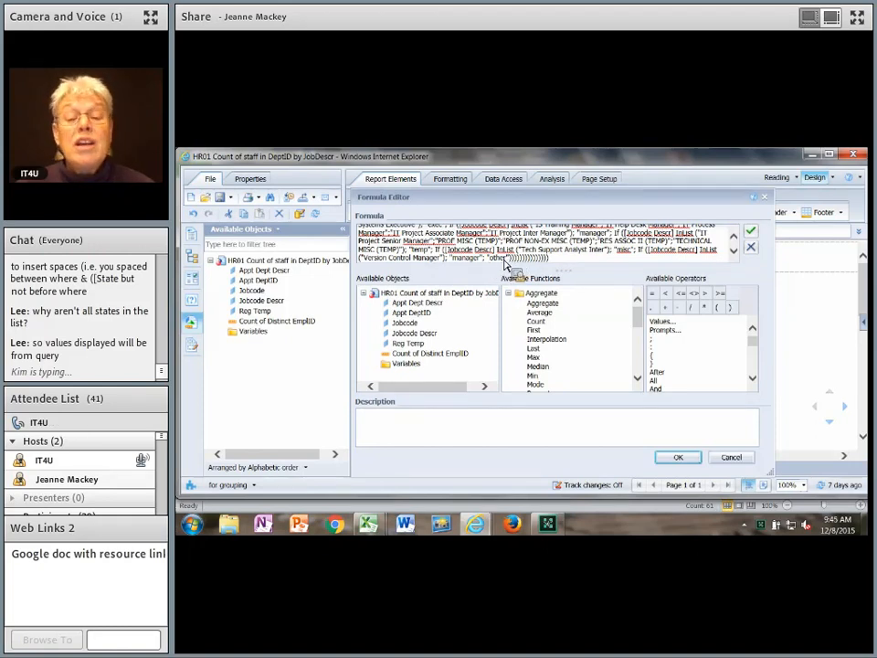
pyautogui.click(687, 461)
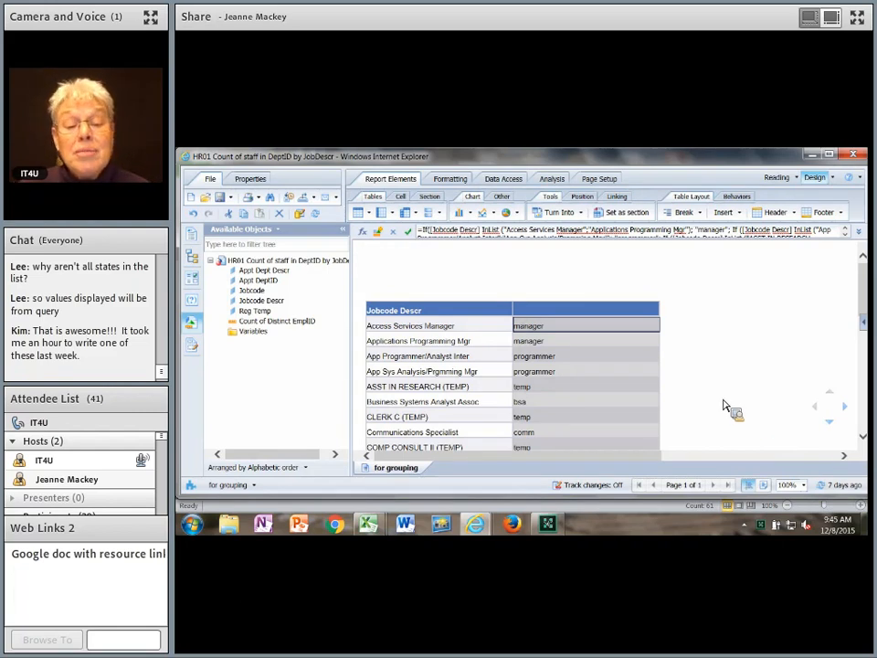
pyautogui.scroll(-5, 724, 406)
pyautogui.scroll(4, 725, 407)
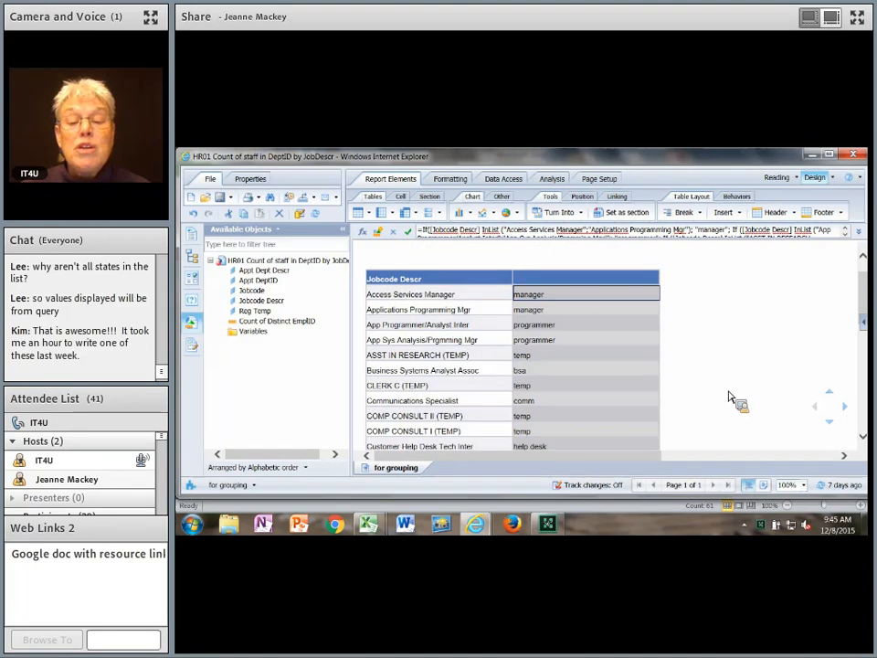
pyautogui.rightClick(574, 296)
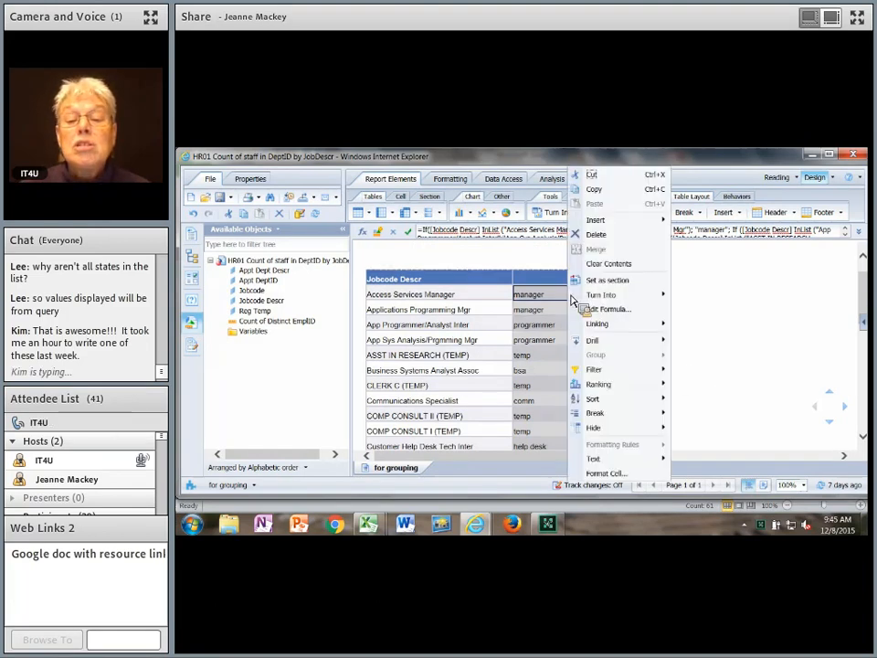
pyautogui.moveTo(605, 301)
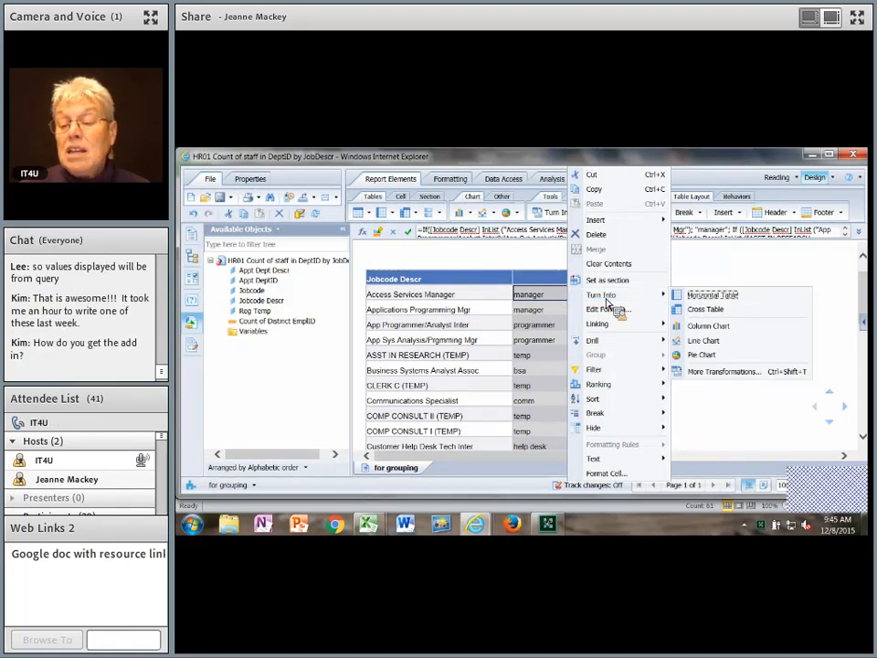
pyautogui.click(711, 426)
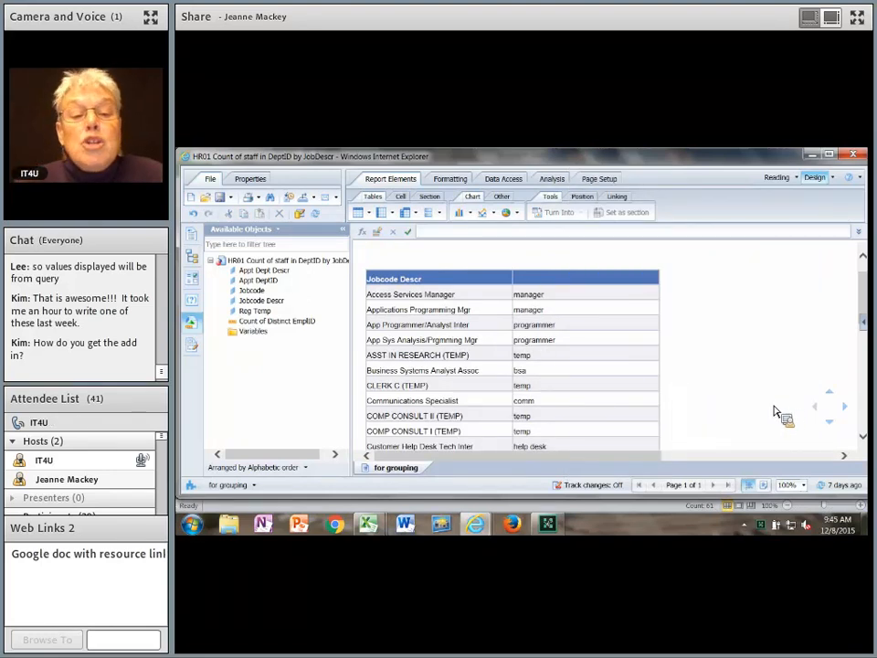
# Create a dimension variable named grouping from the formula in the column beside Jobcode Descr
pyautogui.click(549, 298)
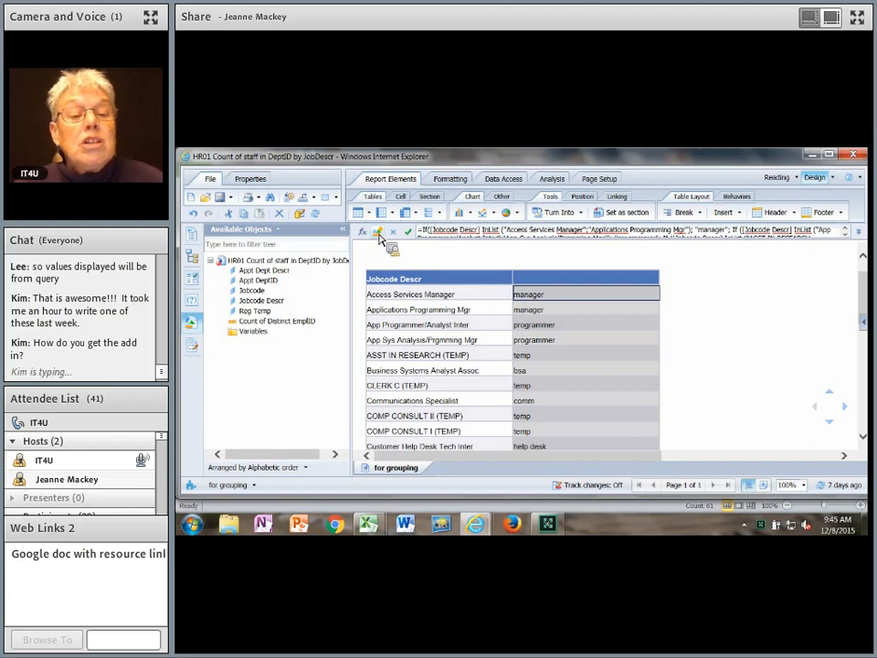
pyautogui.click(379, 233)
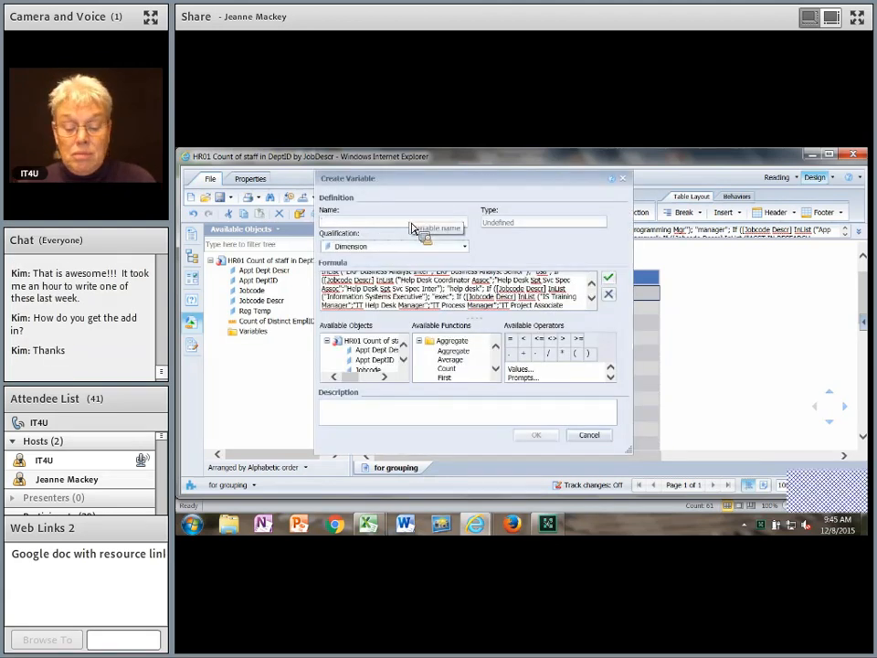
pyautogui.write('grouping')
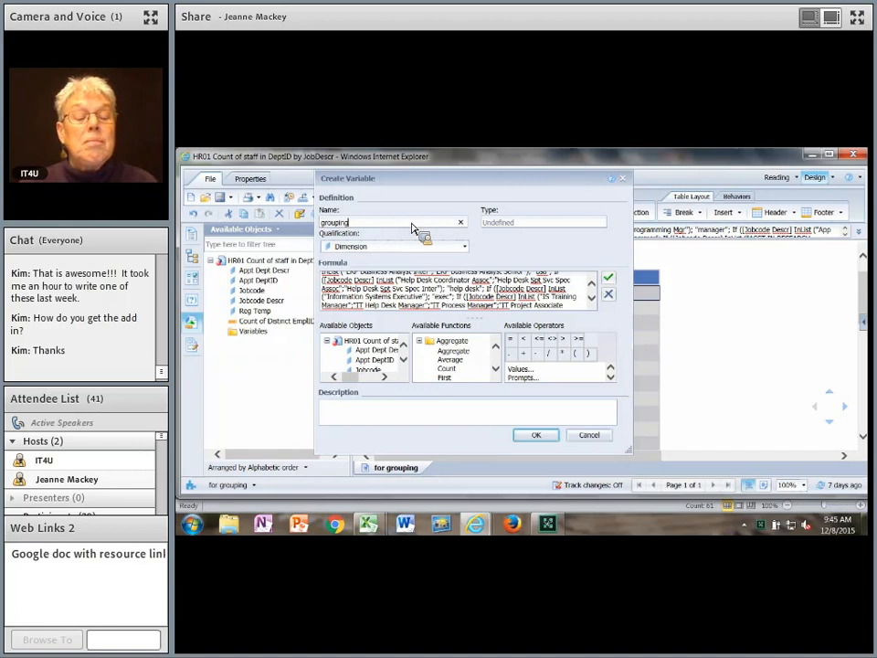
pyautogui.click(537, 435)
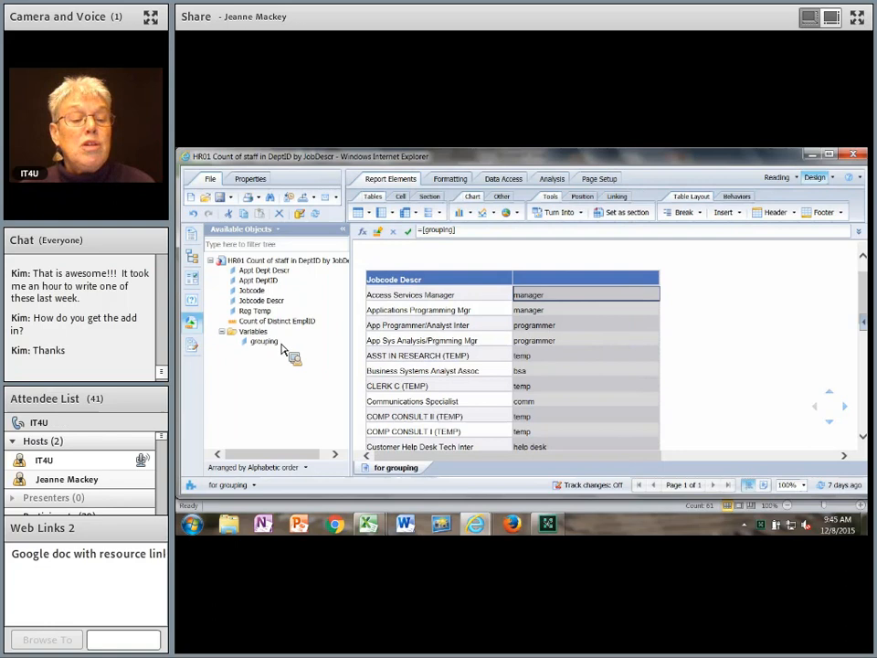
pyautogui.moveTo(272, 345)
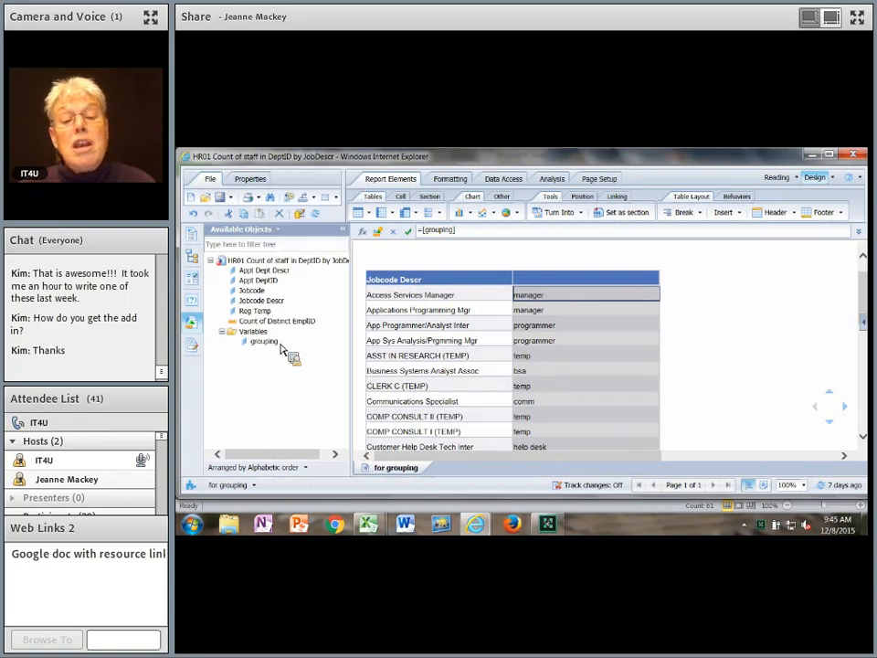
pyautogui.scroll(-5, 760, 344)
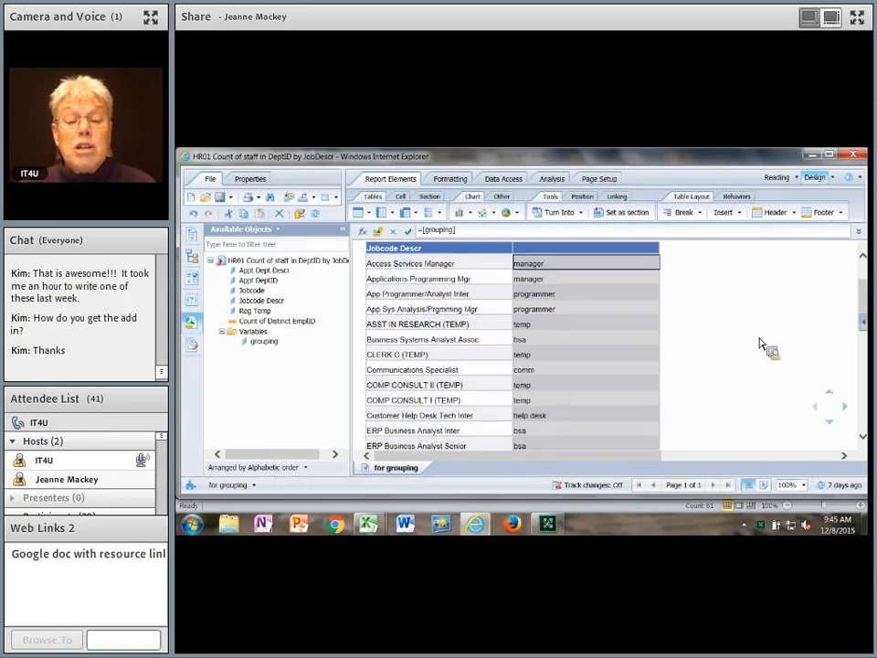
# Close the HR01 Web Intelligence report window and exit Excel with its for grouping.xlsx workbook
pyautogui.scroll(4, 760, 344)
pyautogui.scroll(1, 759, 344)
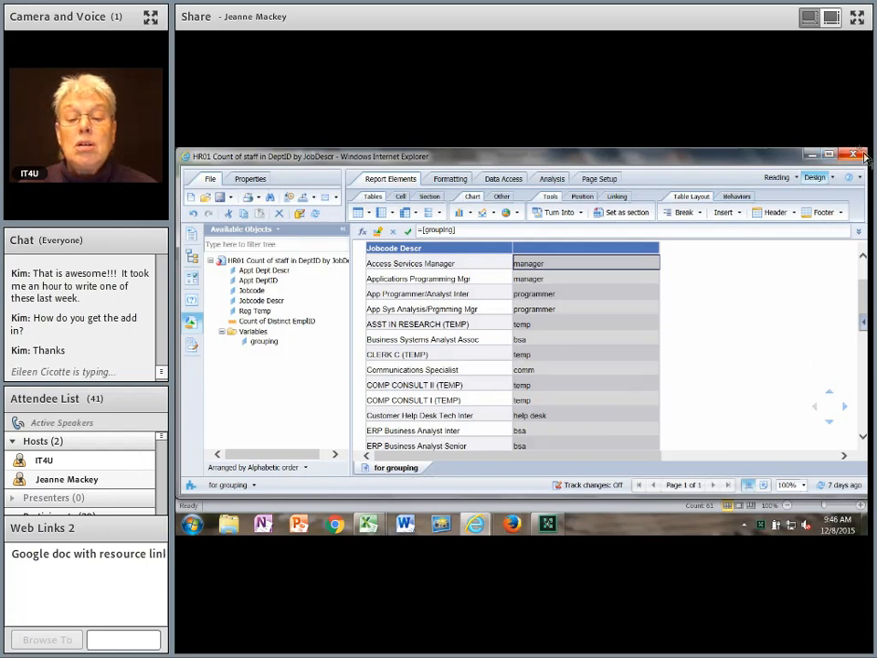
pyautogui.click(863, 157)
pyautogui.click(530, 342)
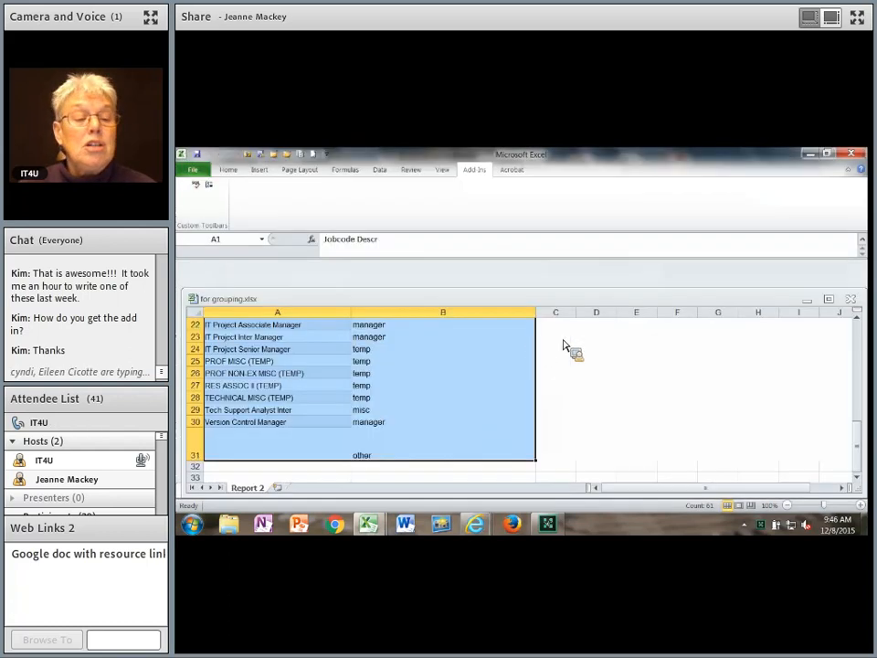
pyautogui.click(850, 156)
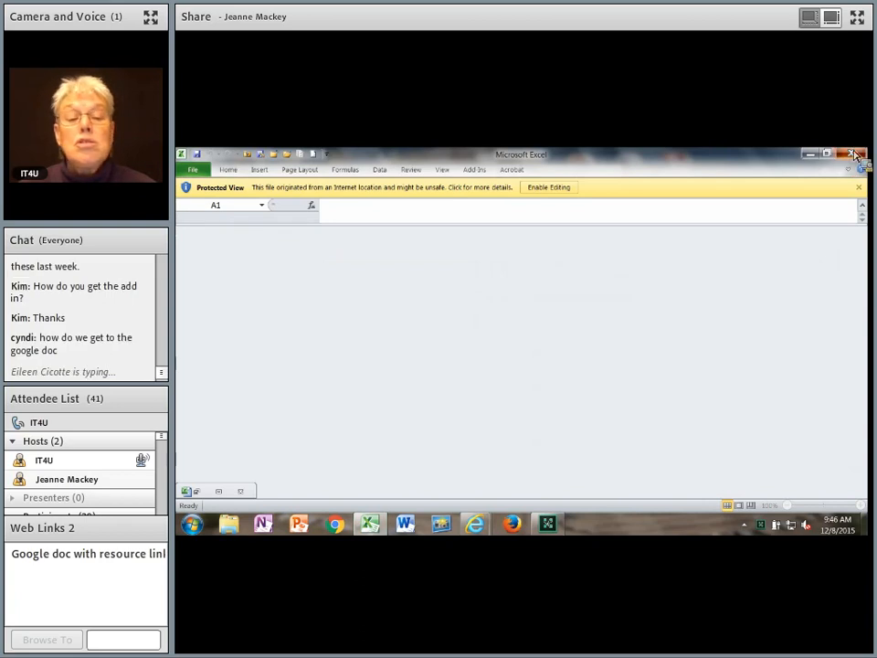
pyautogui.click(853, 154)
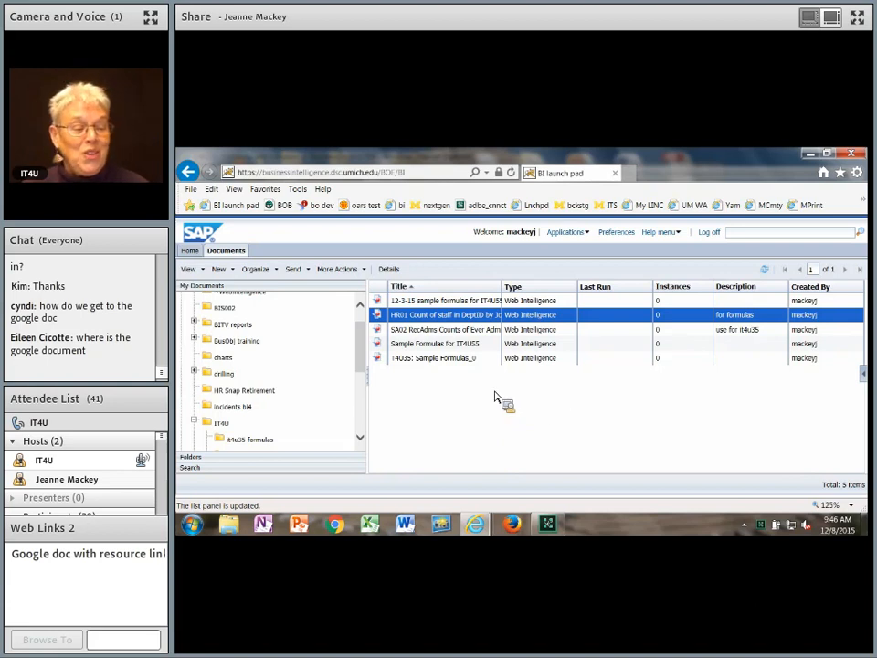
# Try to expand Public Folders in the BI launch pad and select the Sample Formulas for IT4U55 document
pyautogui.click(258, 457)
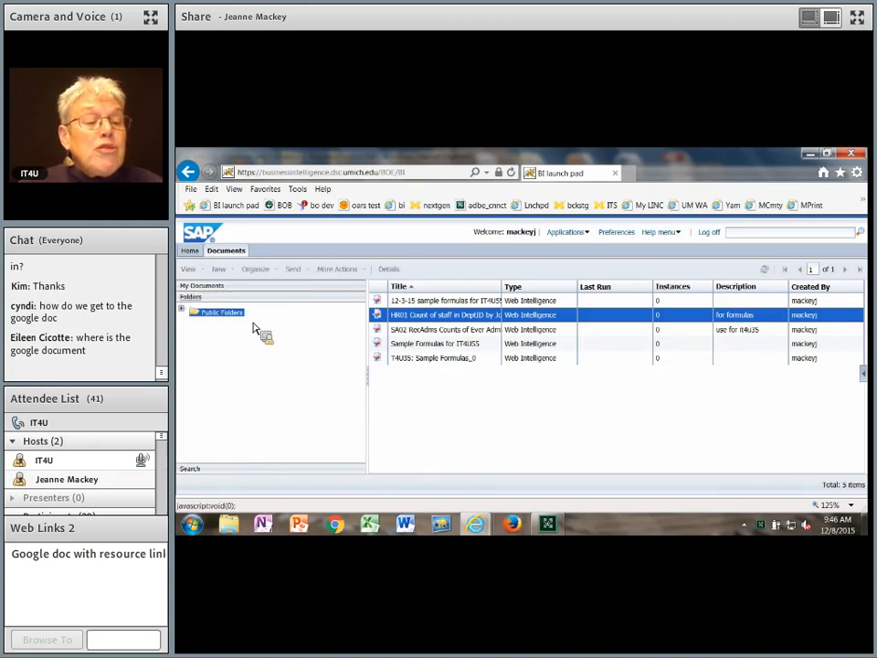
pyautogui.click(183, 311)
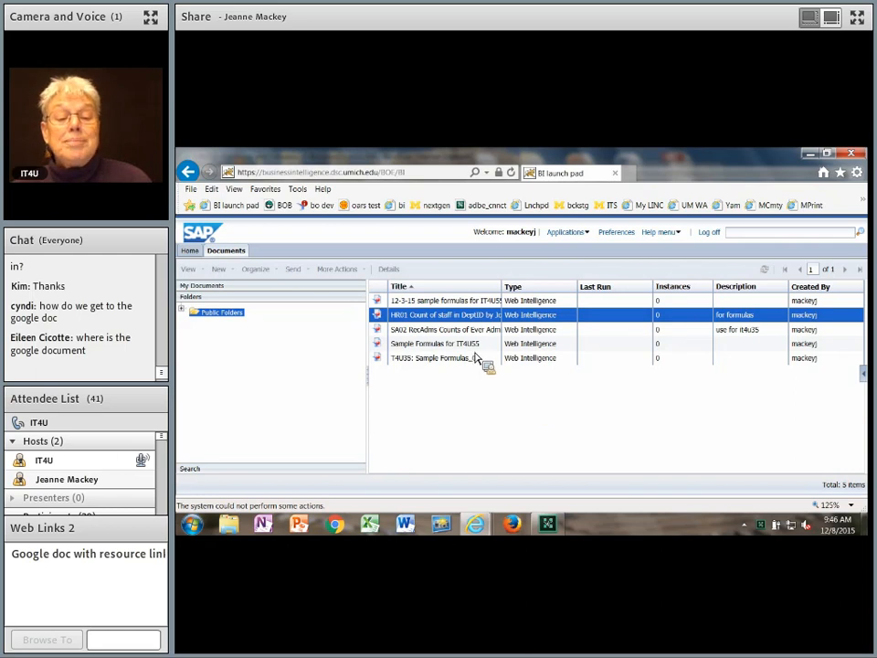
pyautogui.click(406, 345)
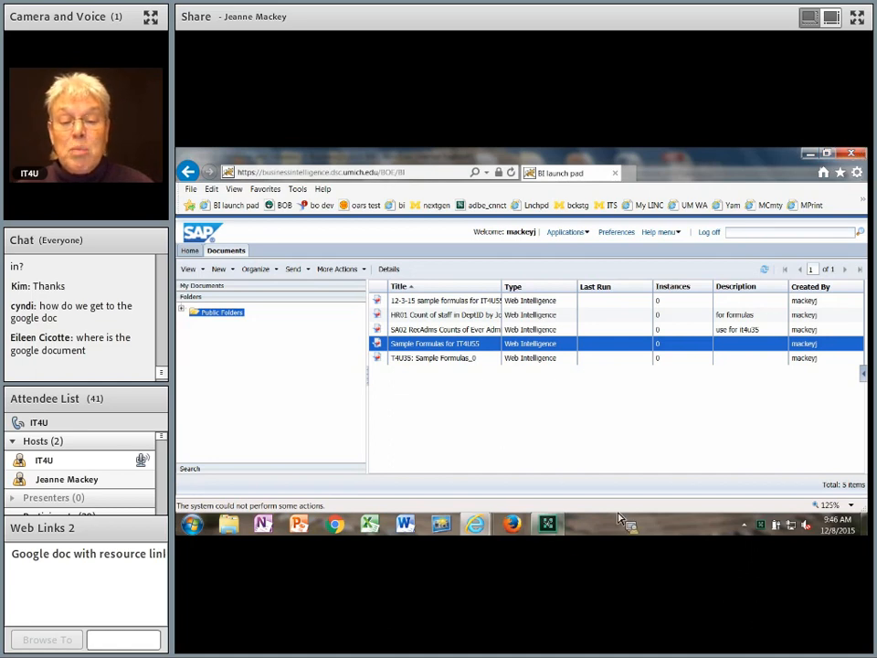
# Stop sharing the screen in the web meeting
pyautogui.click(555, 527)
pyautogui.click(576, 371)
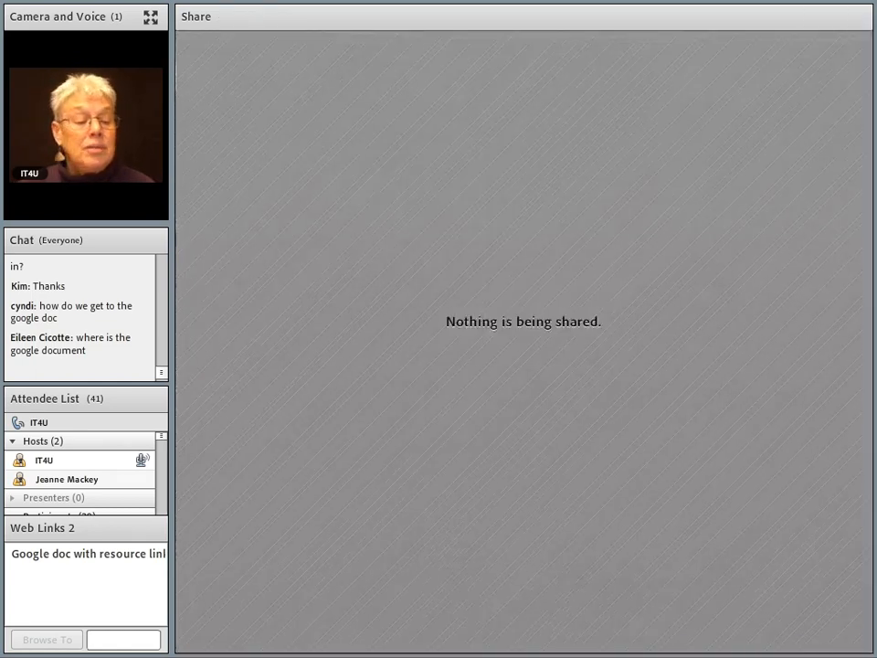